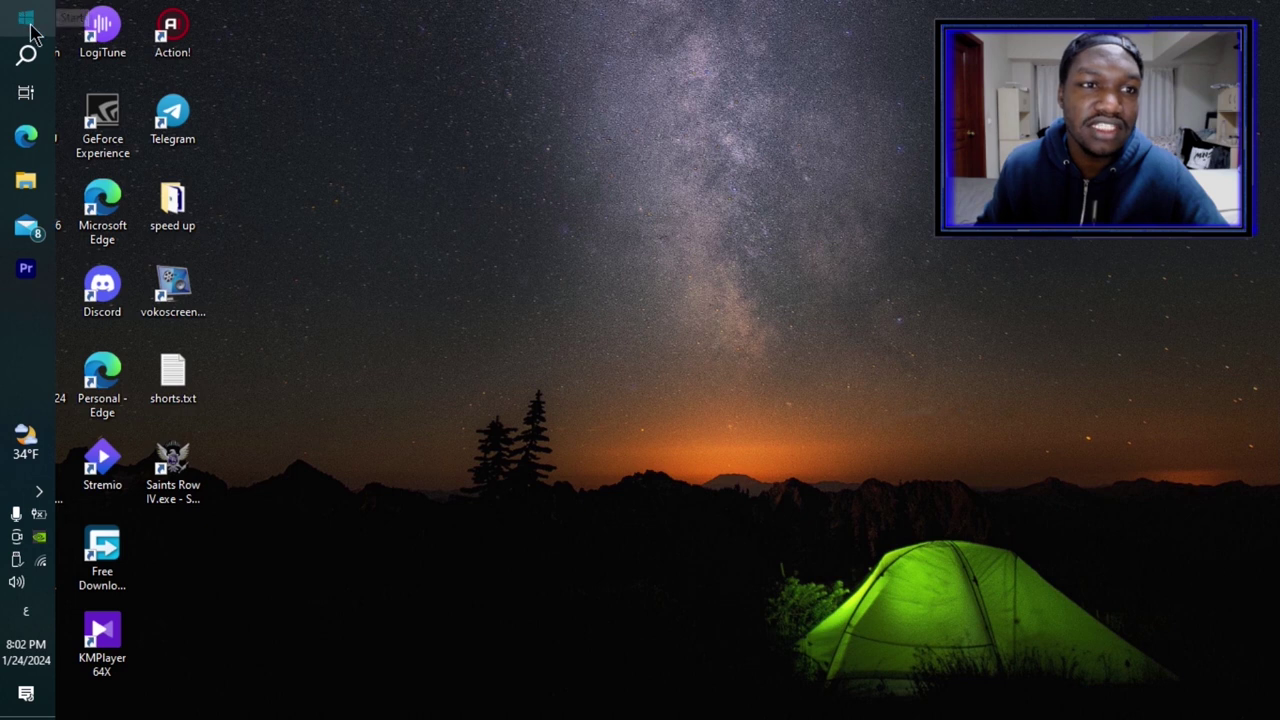
# Step: Open the About page in the System section of Windows Settings
pyautogui.click(25, 20)
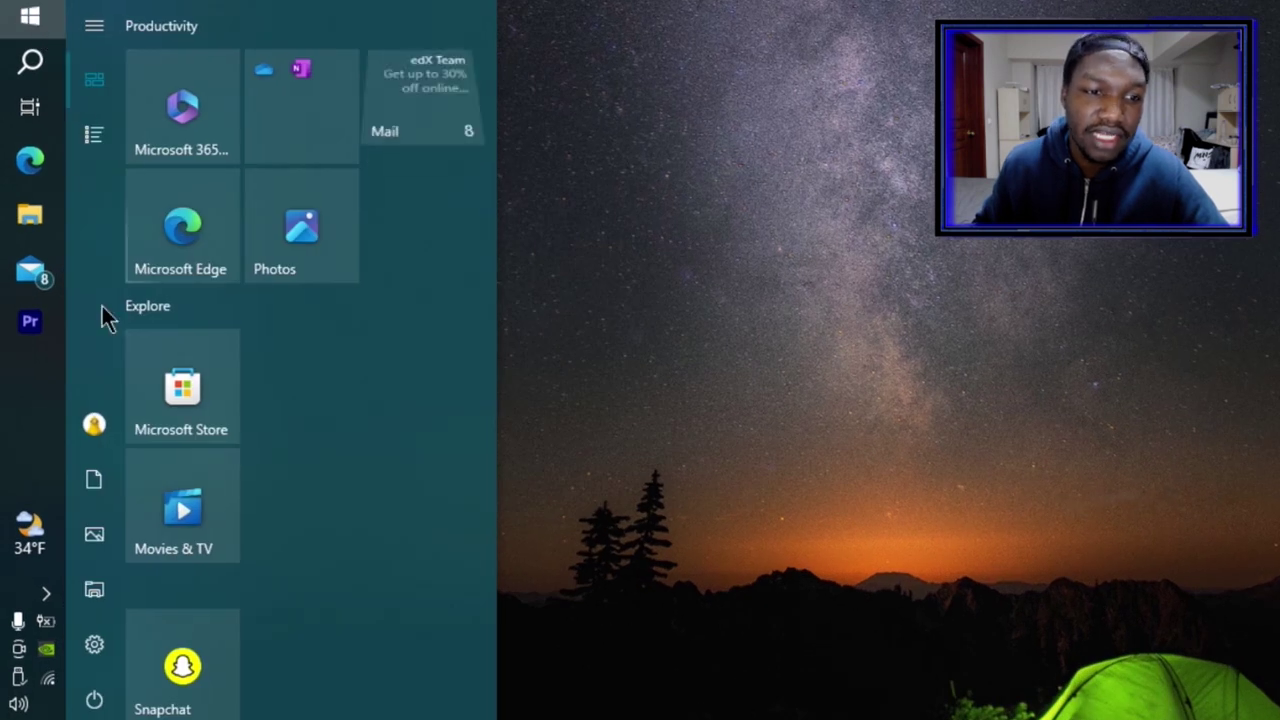
pyautogui.moveTo(108, 651)
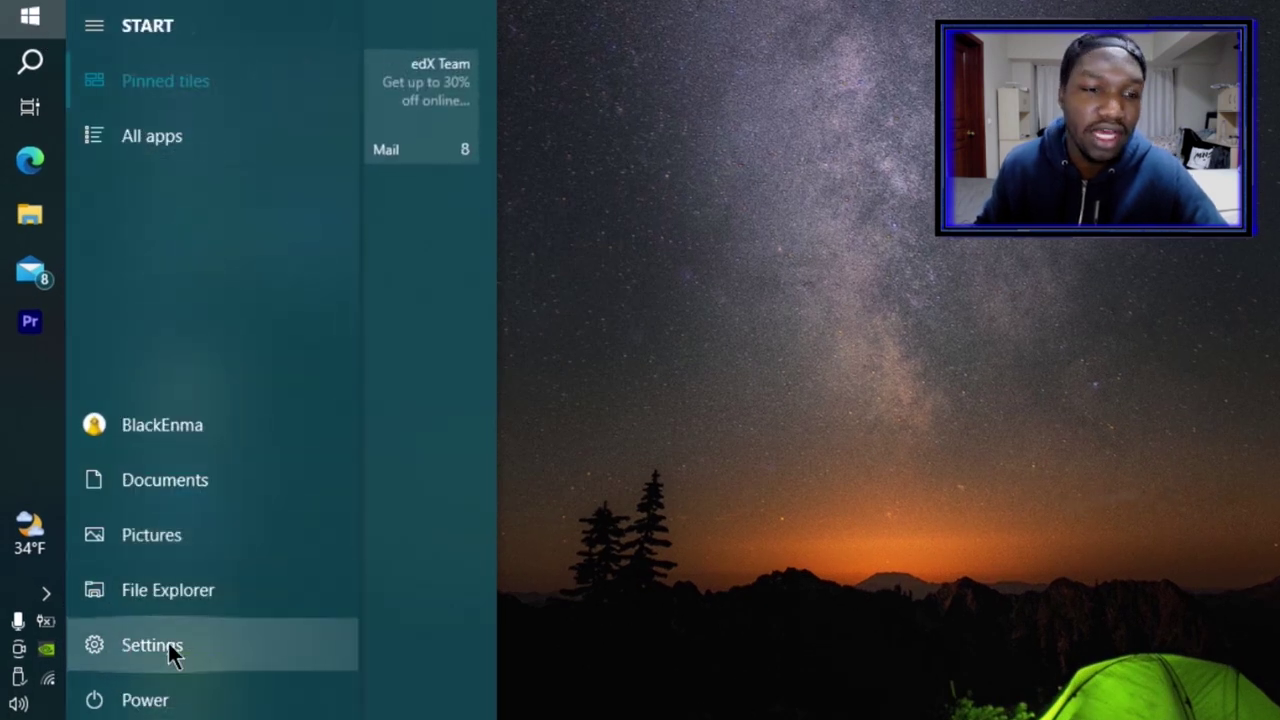
pyautogui.click(222, 655)
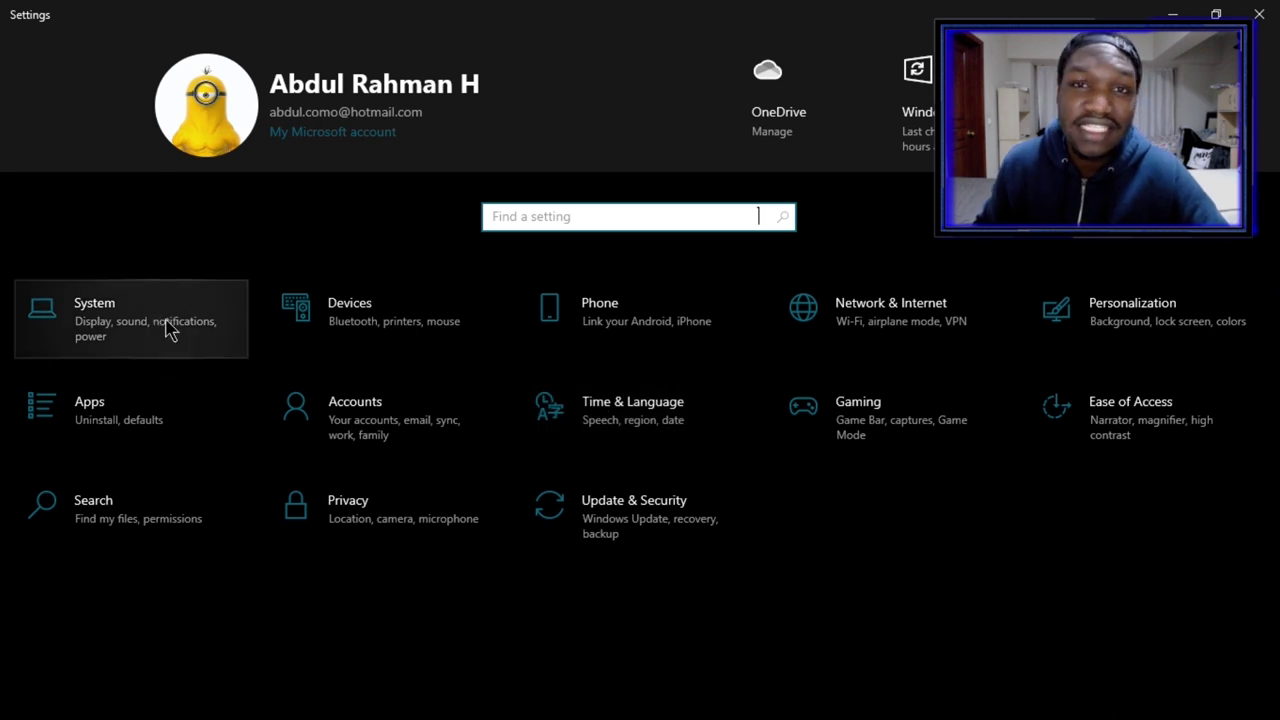
pyautogui.click(167, 323)
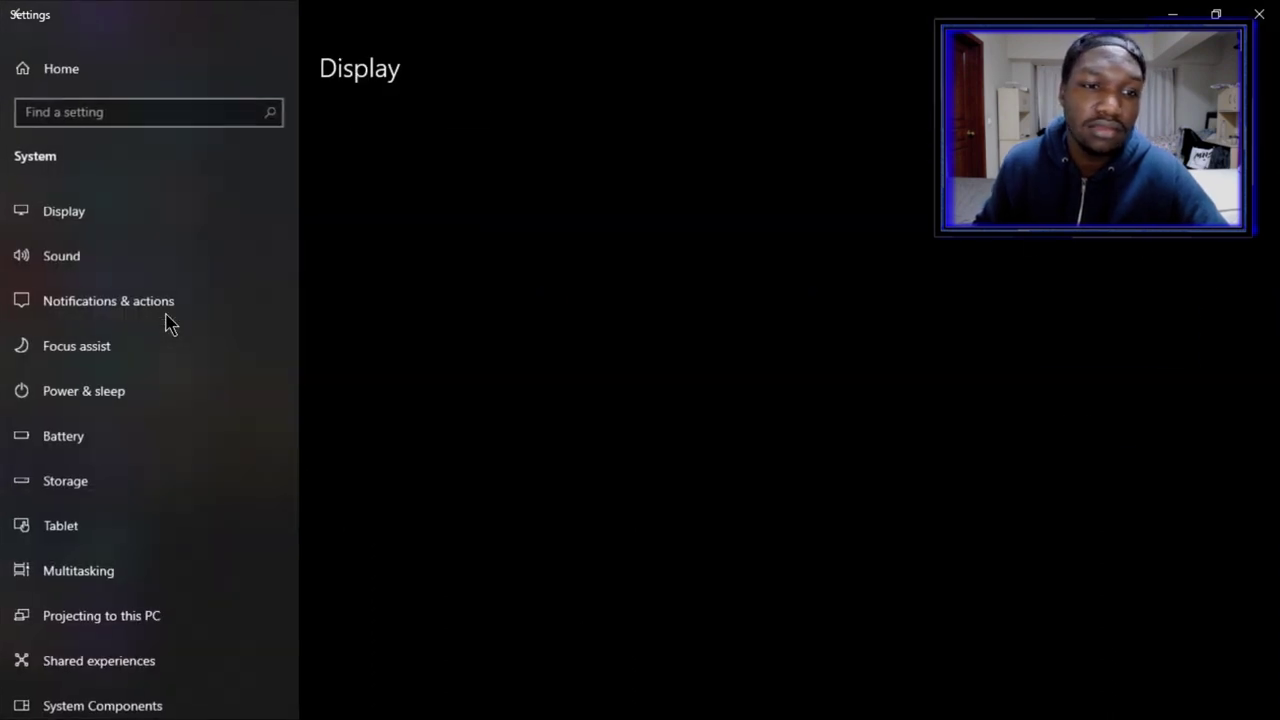
pyautogui.scroll(-3, 143, 528)
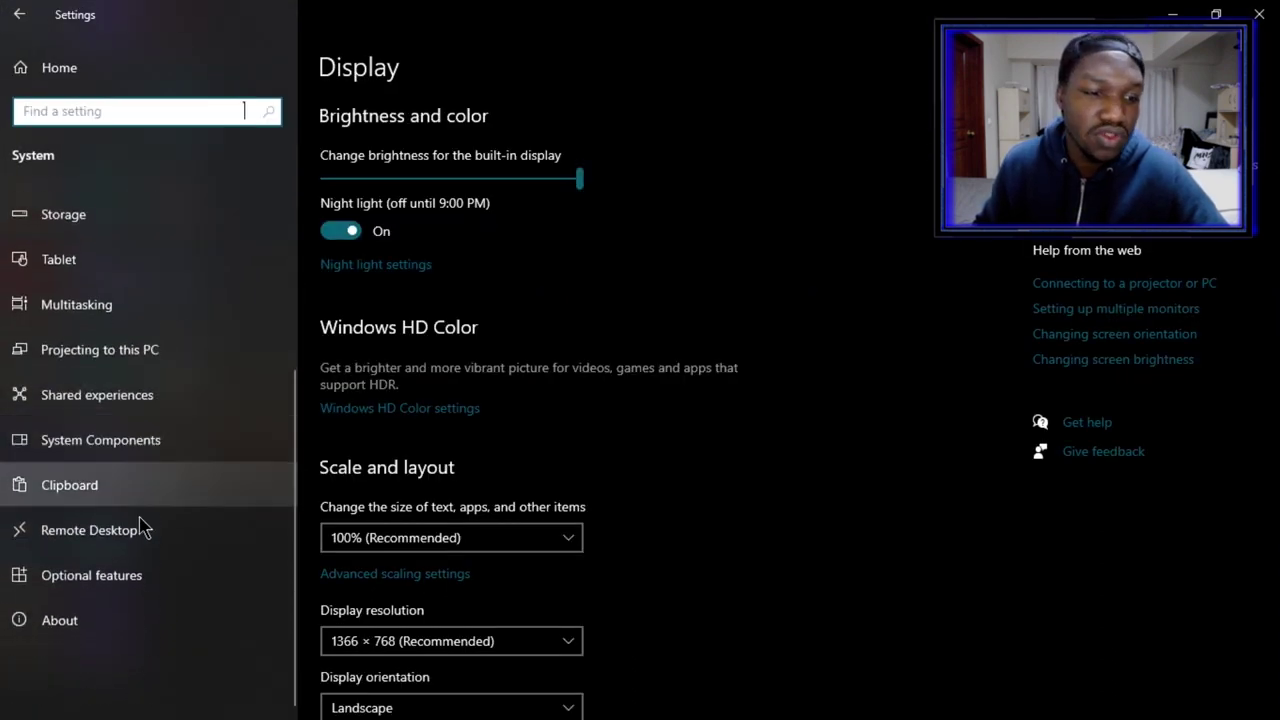
pyautogui.click(140, 620)
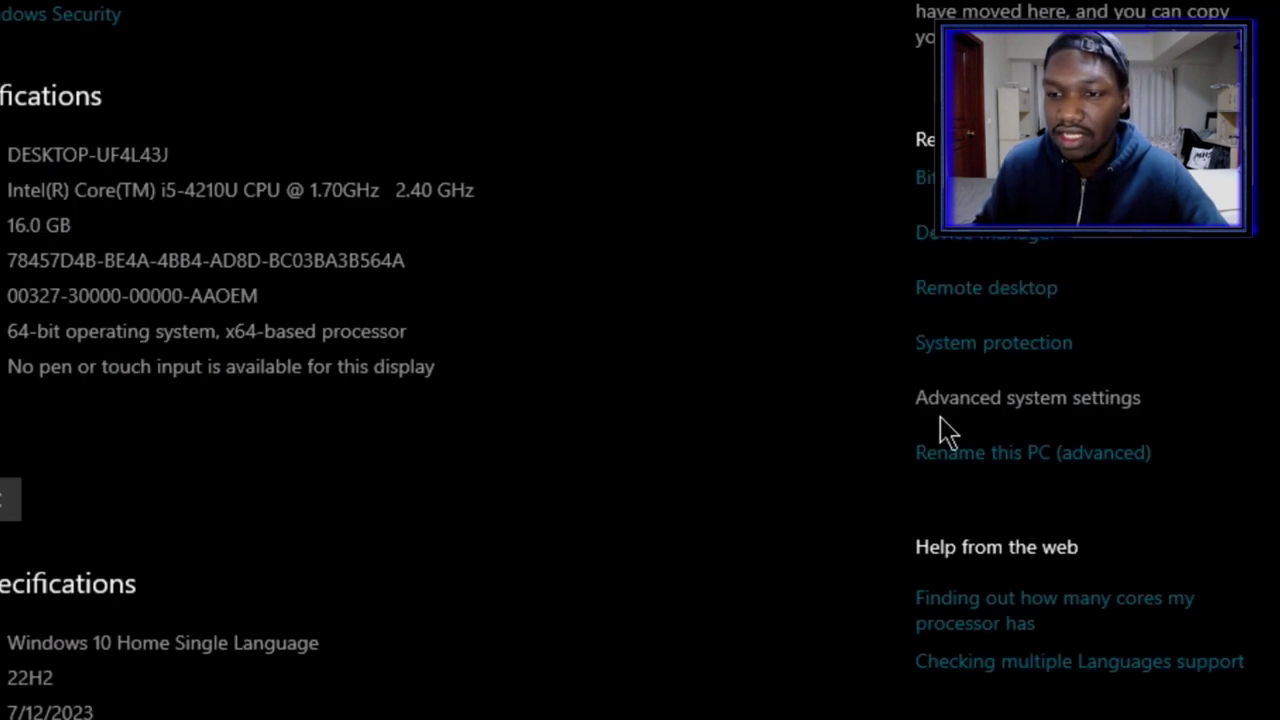
# Step: Open the Performance Options from the advanced system settings and move the dialog clear of the System Properties window
pyautogui.click(1065, 415)
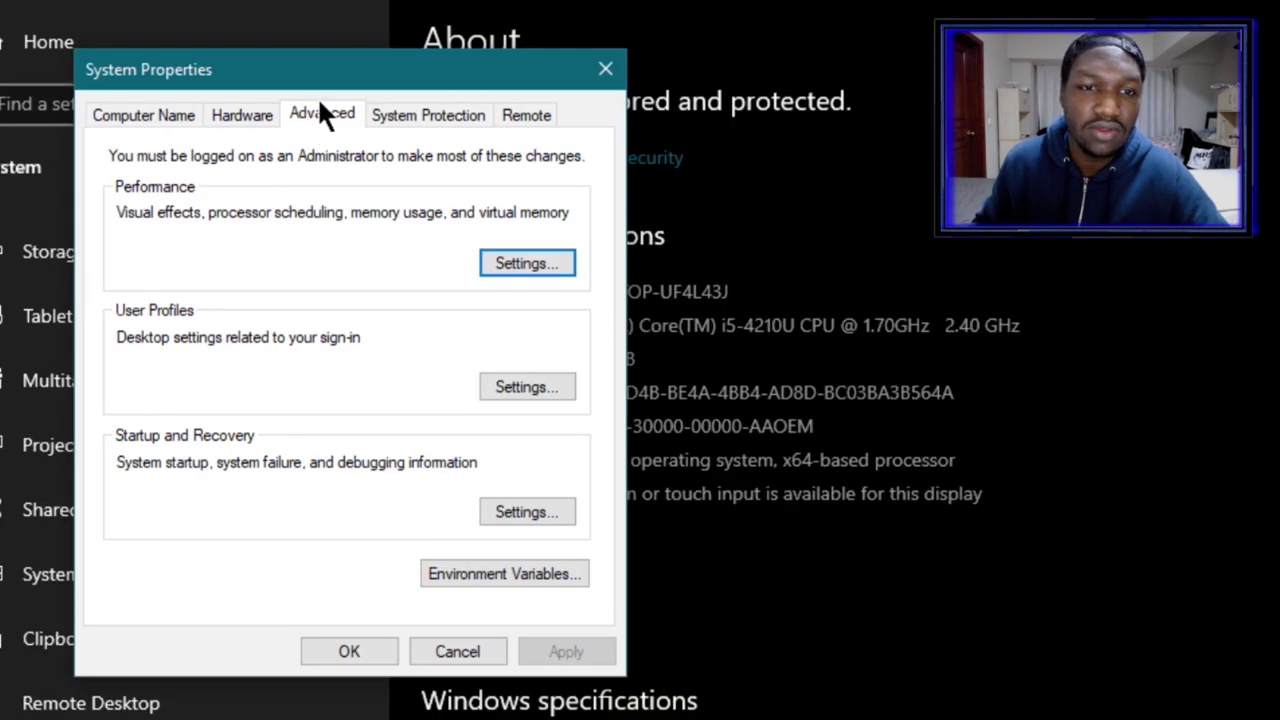
pyautogui.click(537, 264)
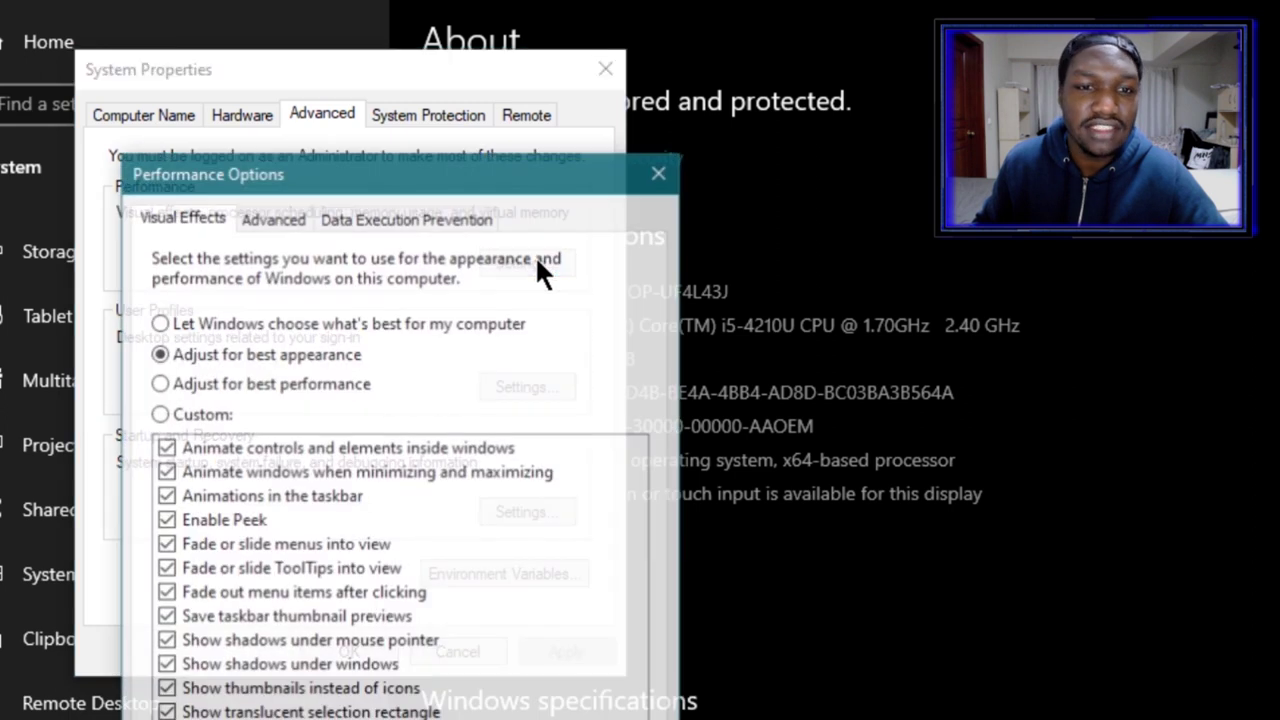
pyautogui.moveTo(388, 166); pyautogui.dragTo(652, 93)
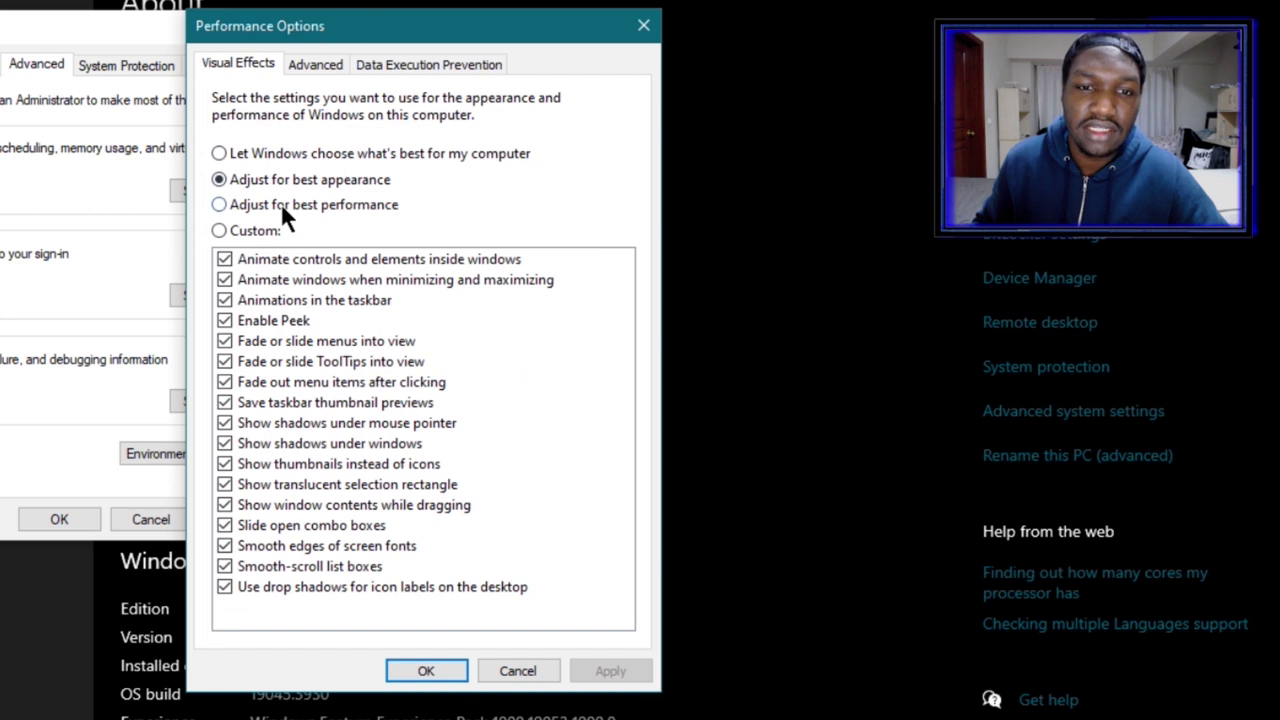
# Step: Adjust visual effects for best performance, re-enable smooth font edges and window contents while dragging, apply, and close System Properties
pyautogui.click(315, 205)
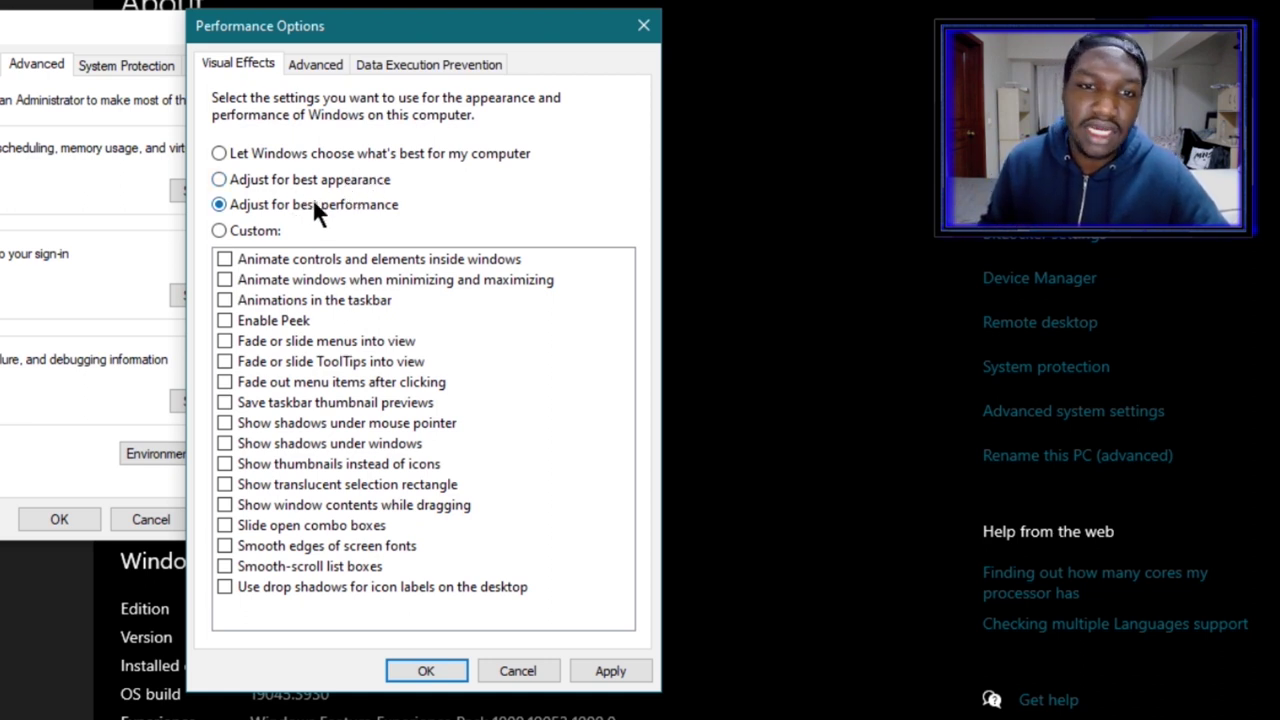
pyautogui.click(344, 545)
pyautogui.click(311, 505)
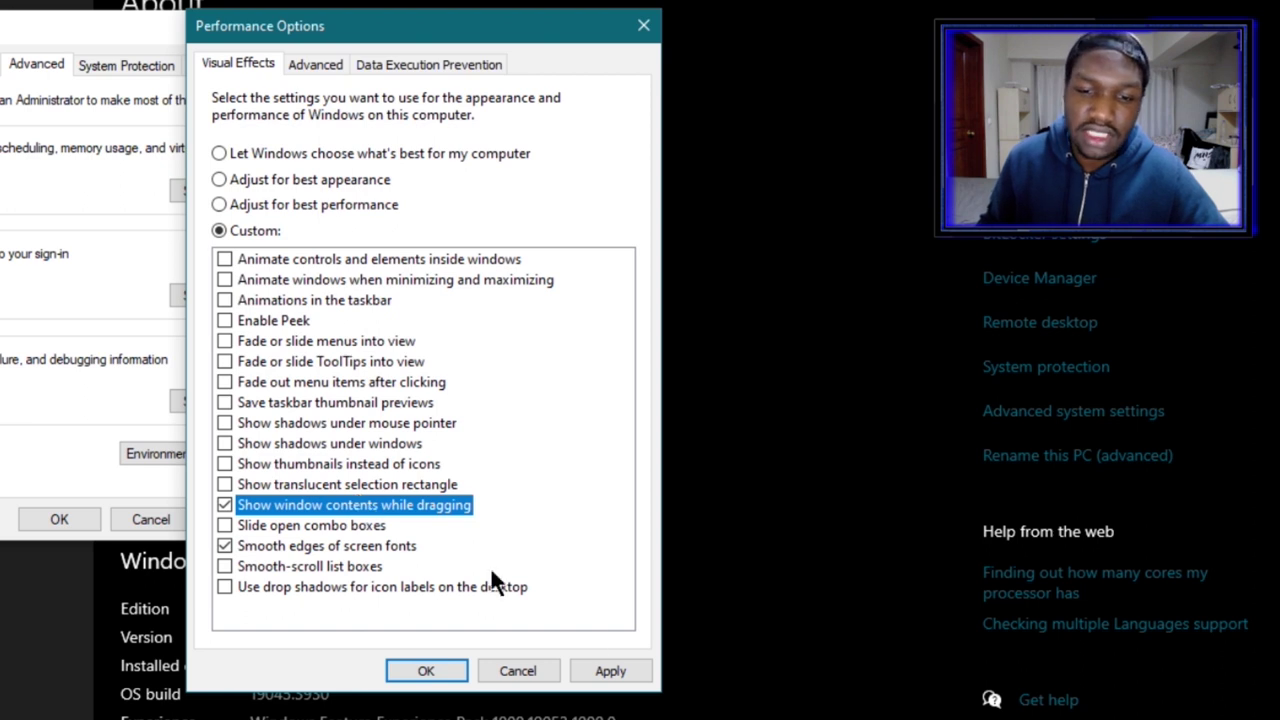
pyautogui.click(610, 671)
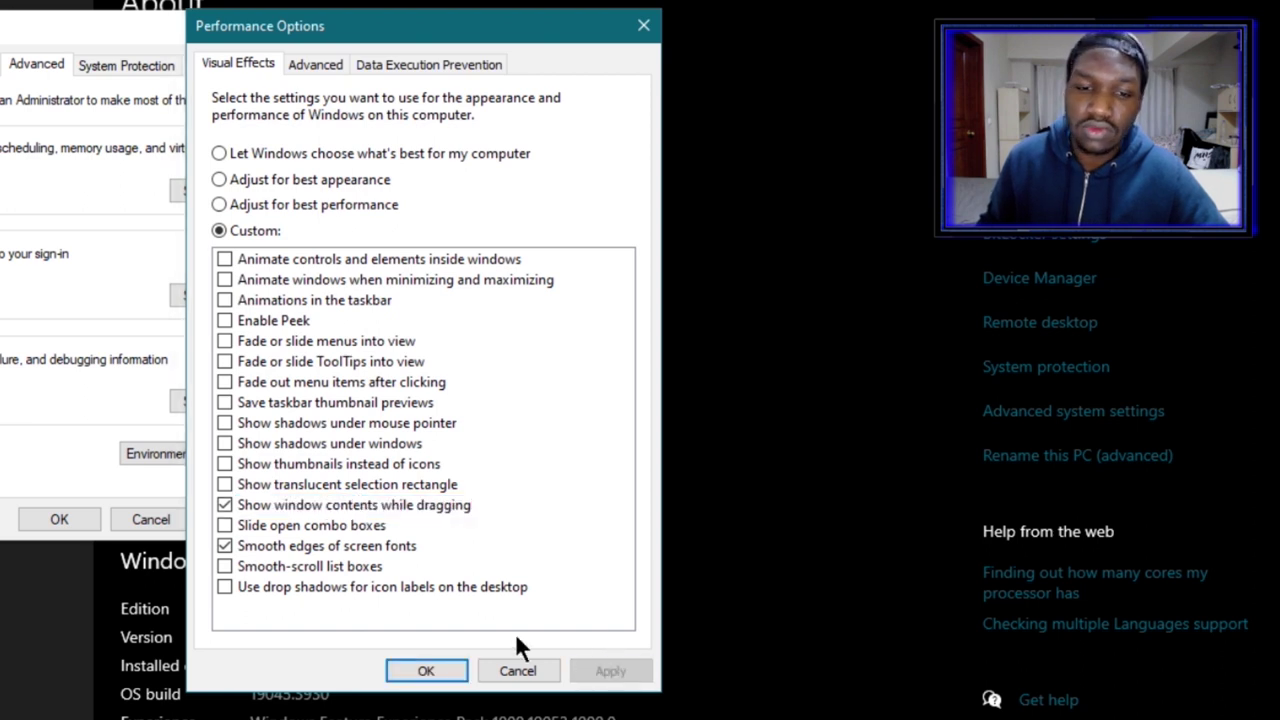
pyautogui.click(440, 668)
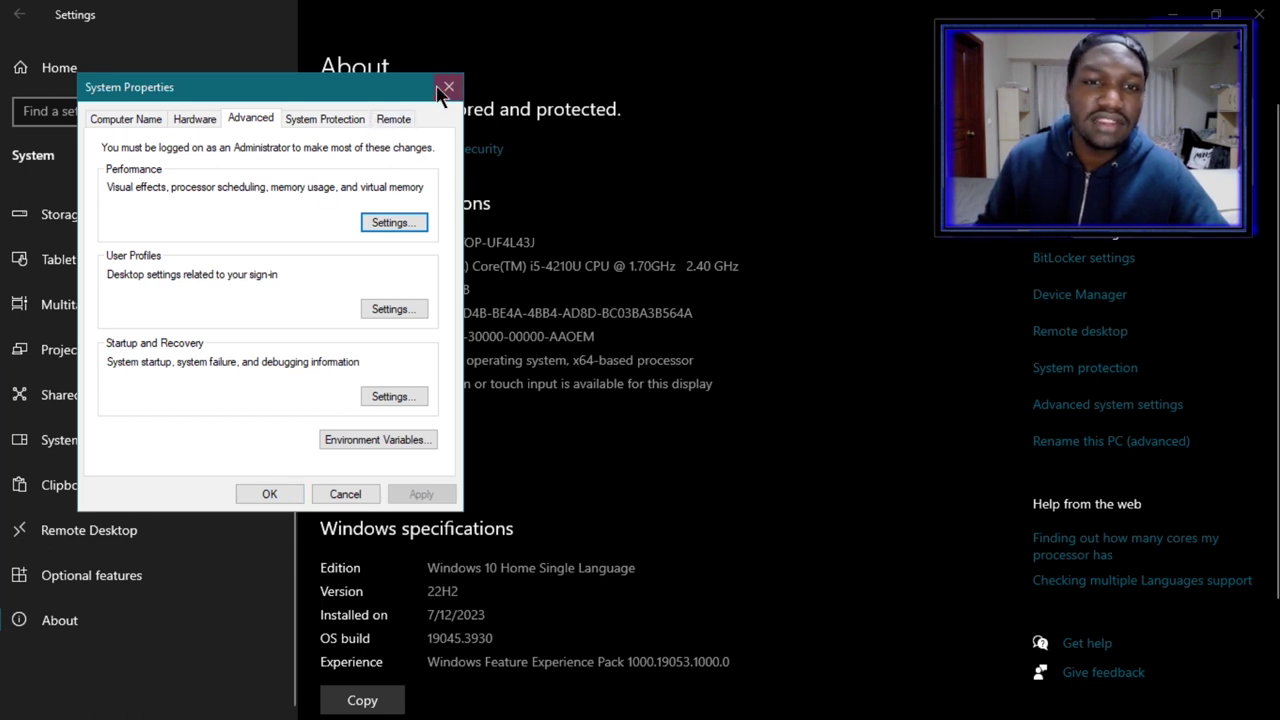
pyautogui.click(446, 88)
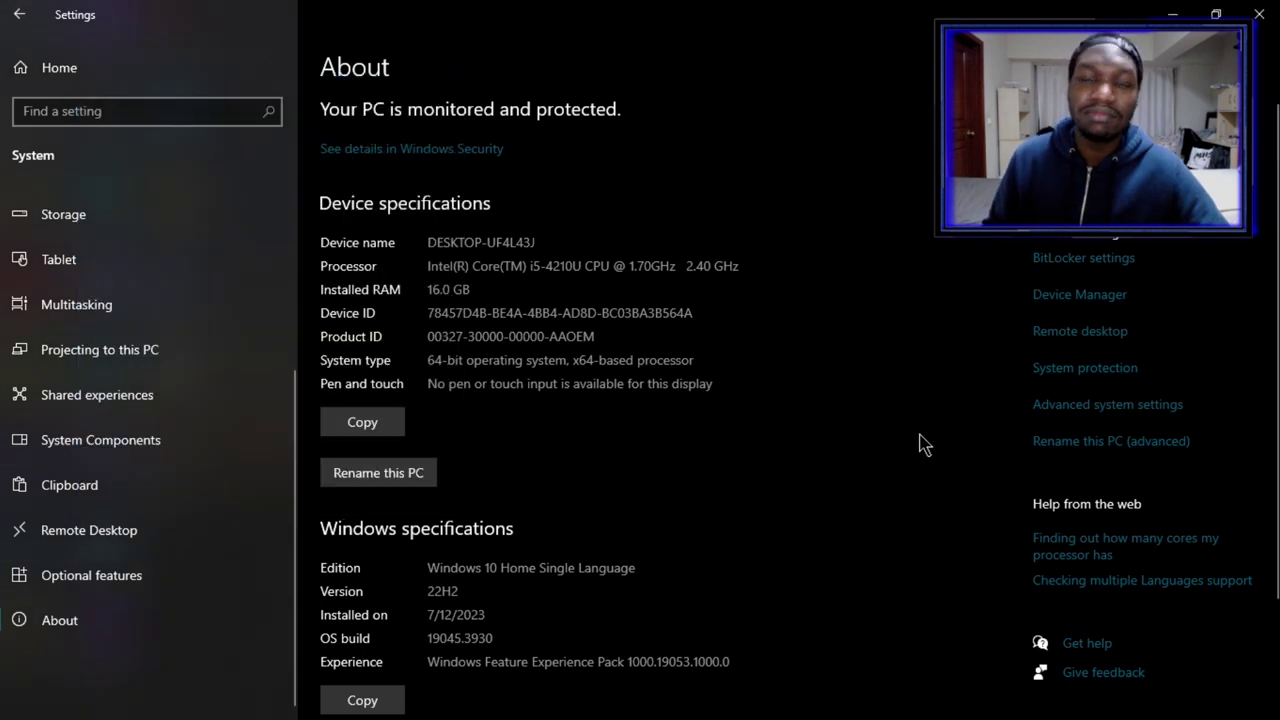
# Step: Turn off Night light in the Display settings
pyautogui.scroll(3, 125, 590)
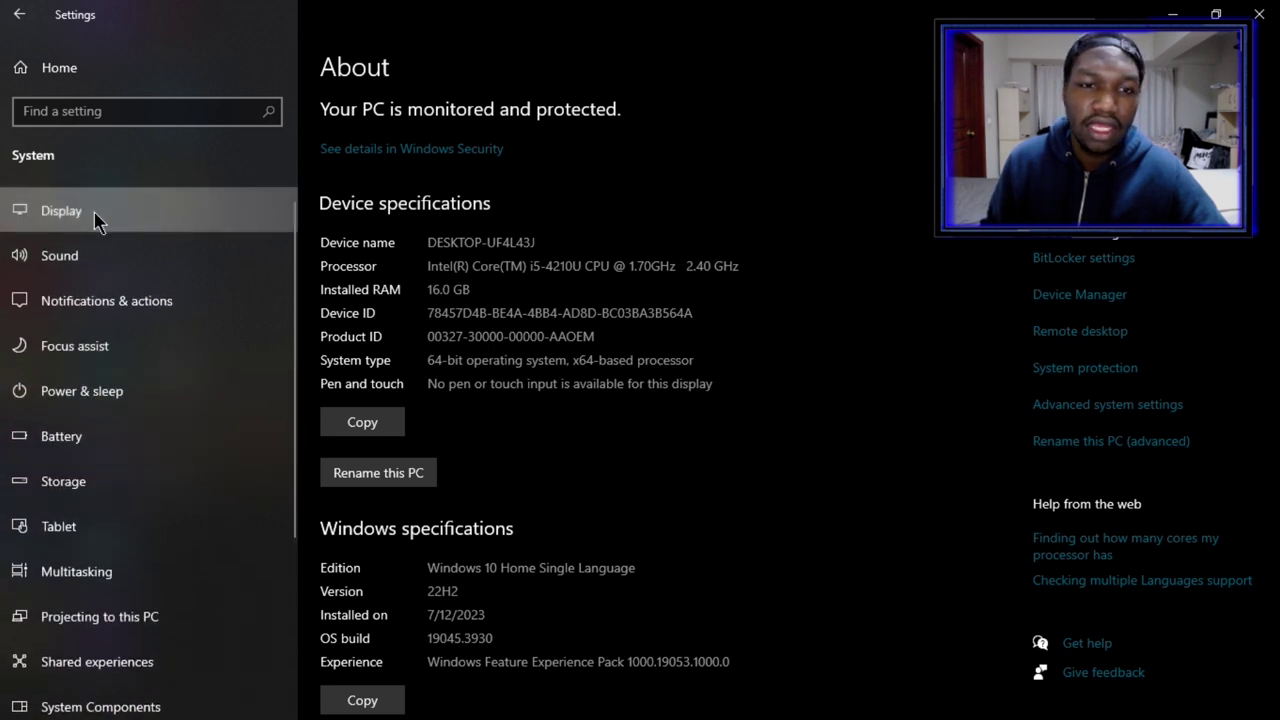
pyautogui.click(61, 210)
pyautogui.click(358, 233)
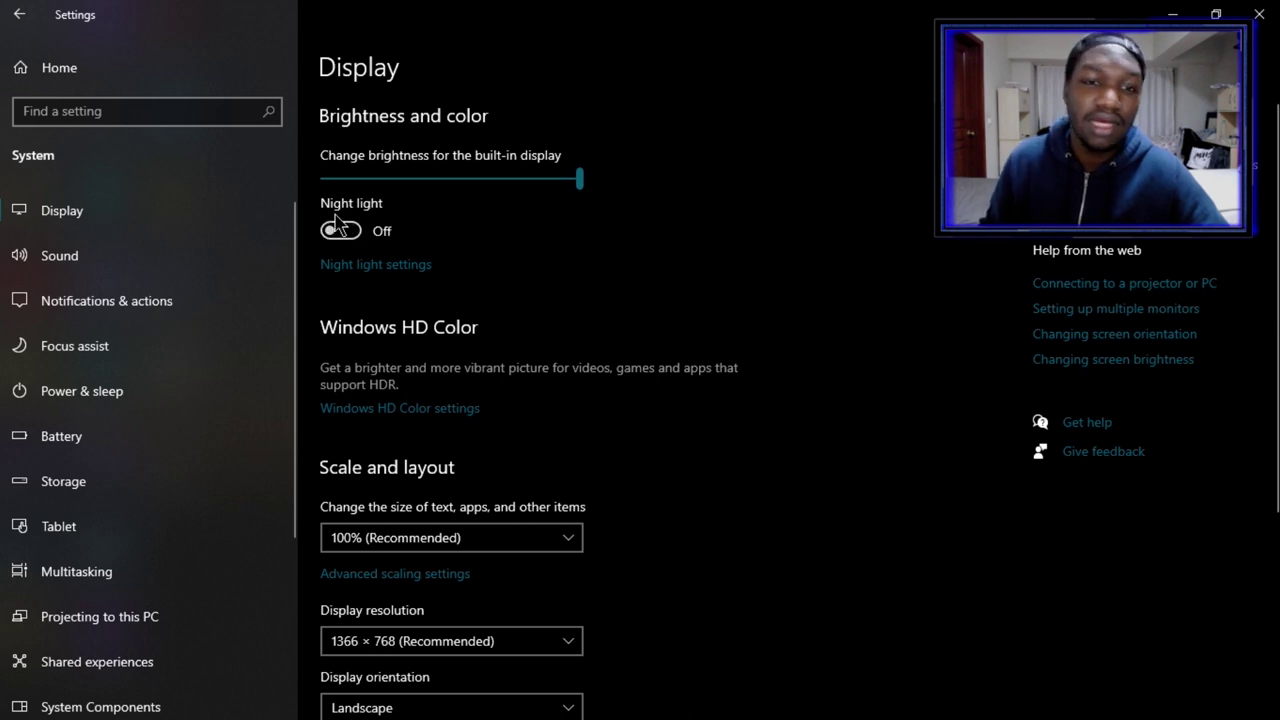
# Step: Disable all six notification options in Notifications & actions, and turn off notifications from apps and other senders
pyautogui.click(150, 308)
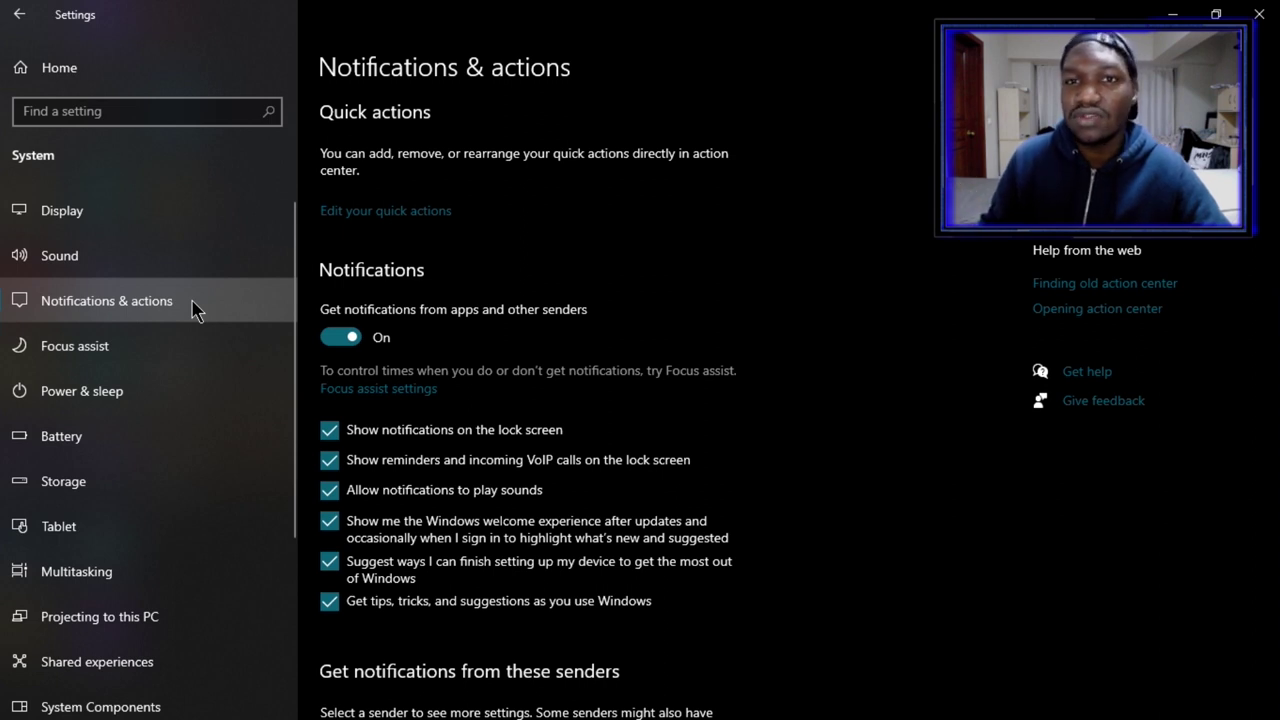
pyautogui.click(329, 601)
pyautogui.click(330, 561)
pyautogui.click(329, 521)
pyautogui.click(329, 490)
pyautogui.click(329, 460)
pyautogui.click(329, 430)
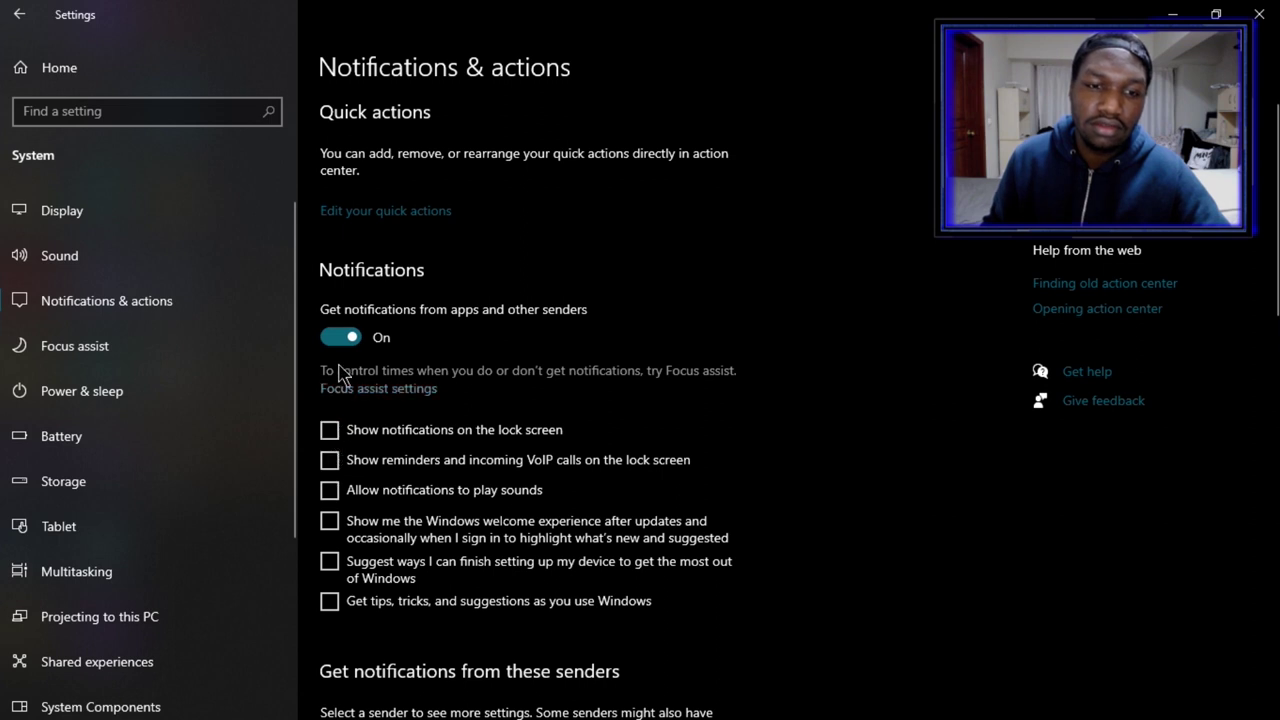
pyautogui.click(345, 337)
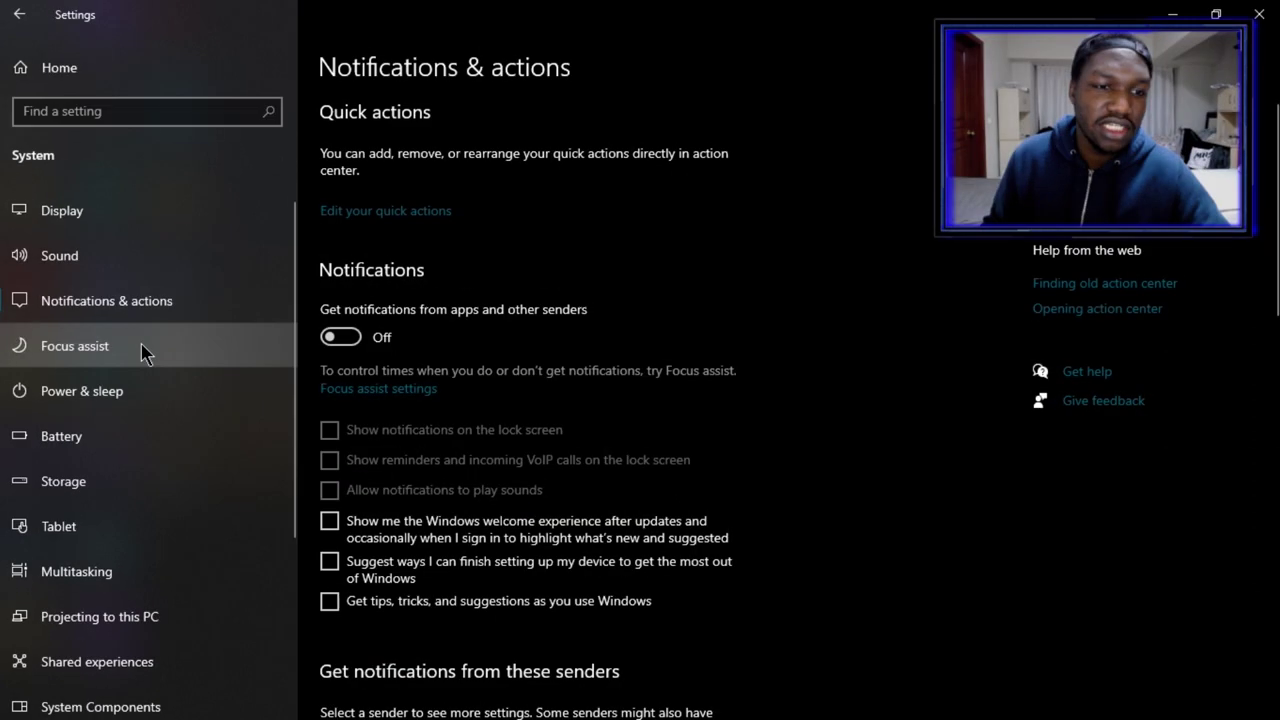
# Step: Set Focus assist to Off
pyautogui.click(141, 350)
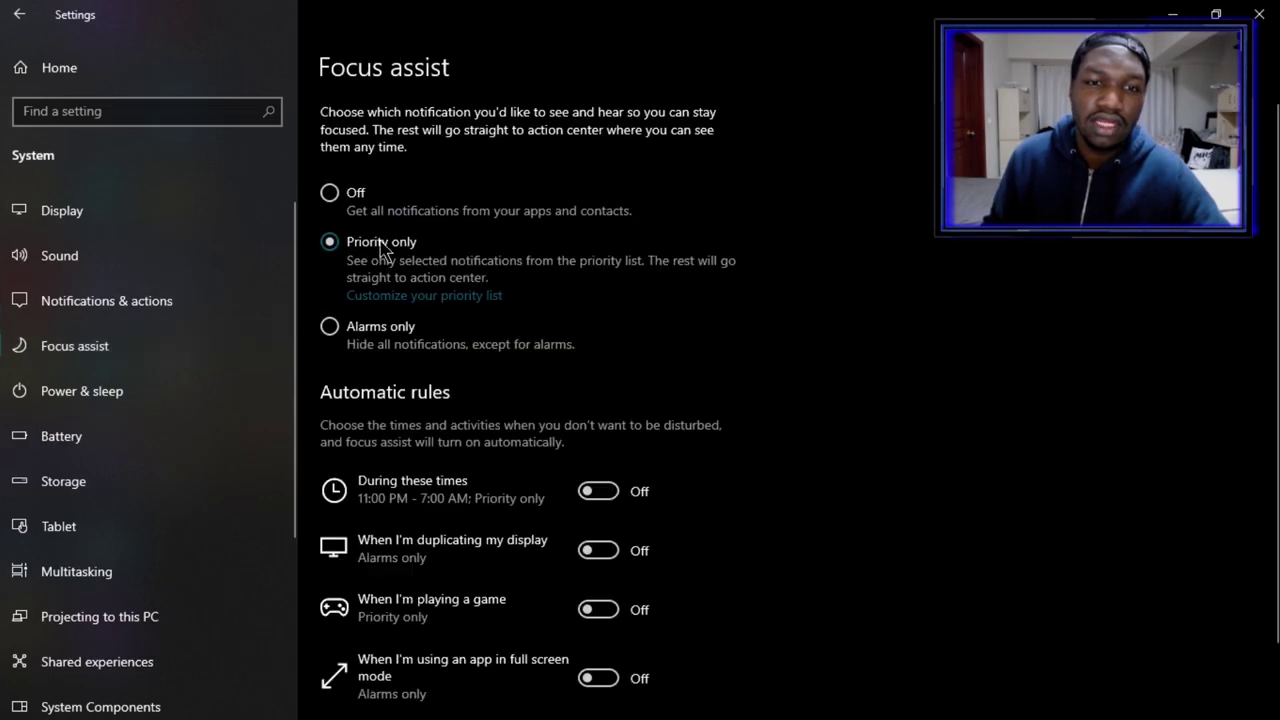
pyautogui.click(345, 195)
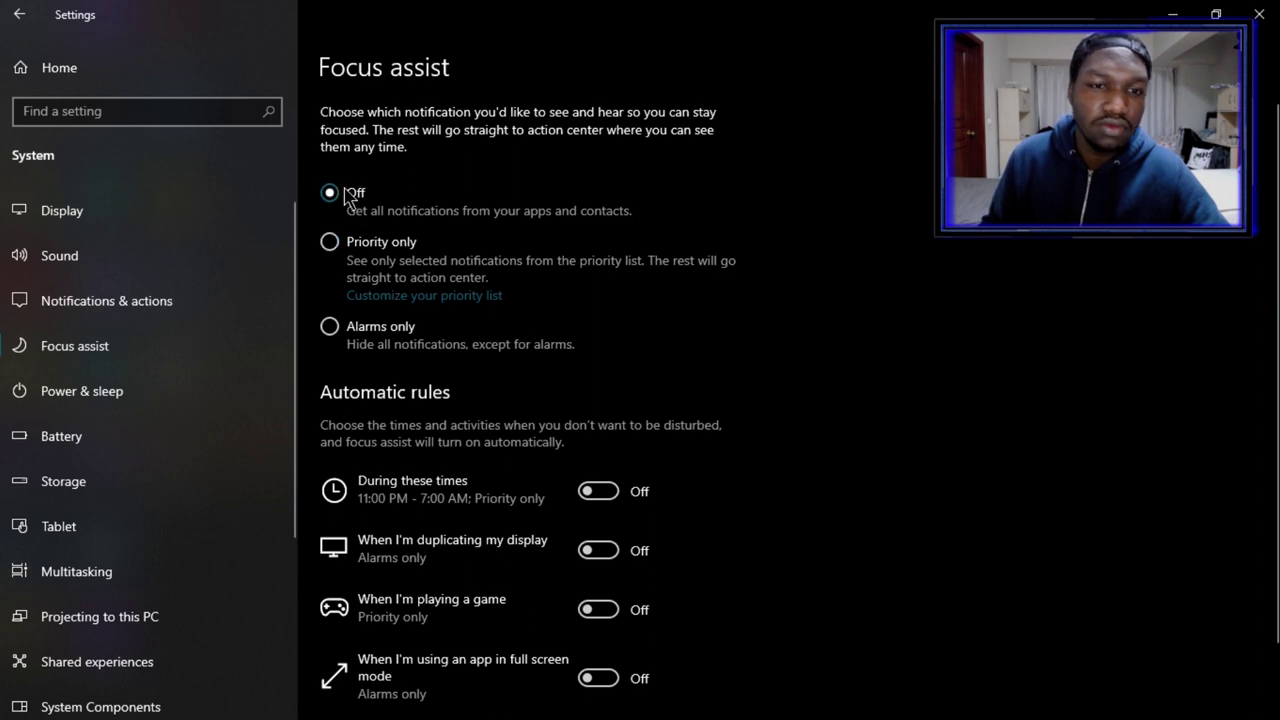
# Step: Turn on Storage Sense and configure it to run every week
pyautogui.click(127, 488)
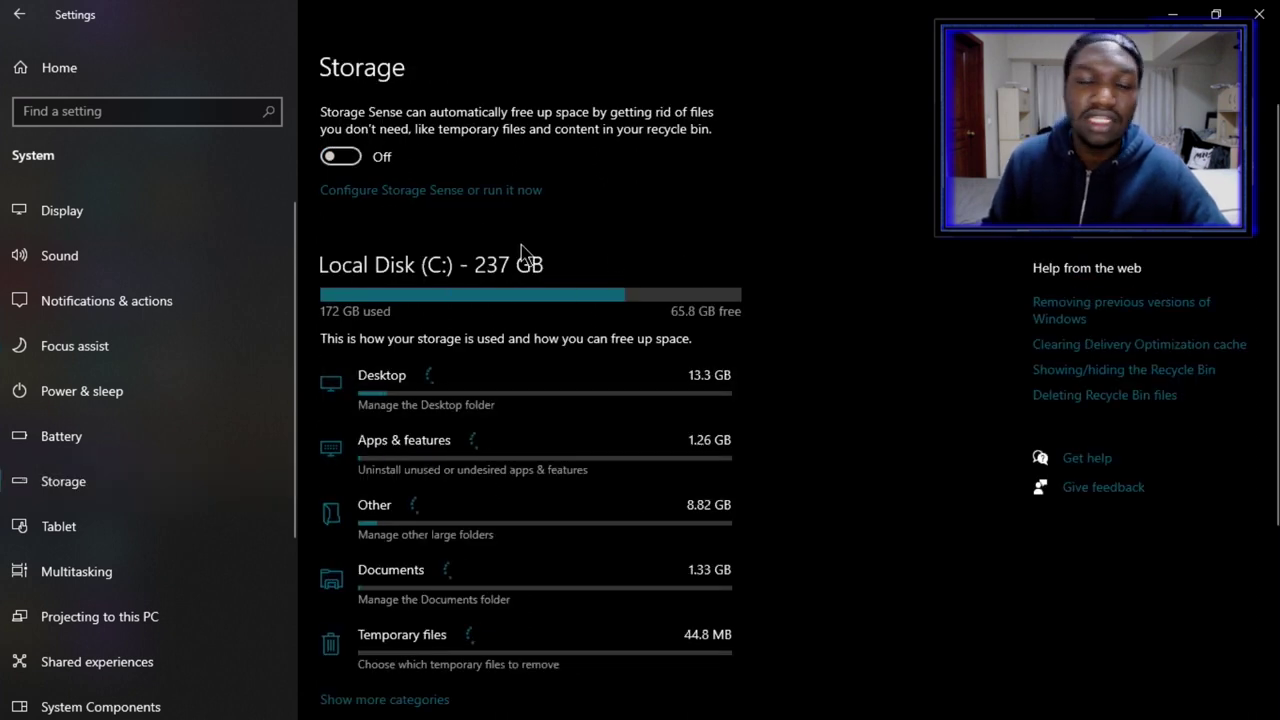
pyautogui.click(342, 157)
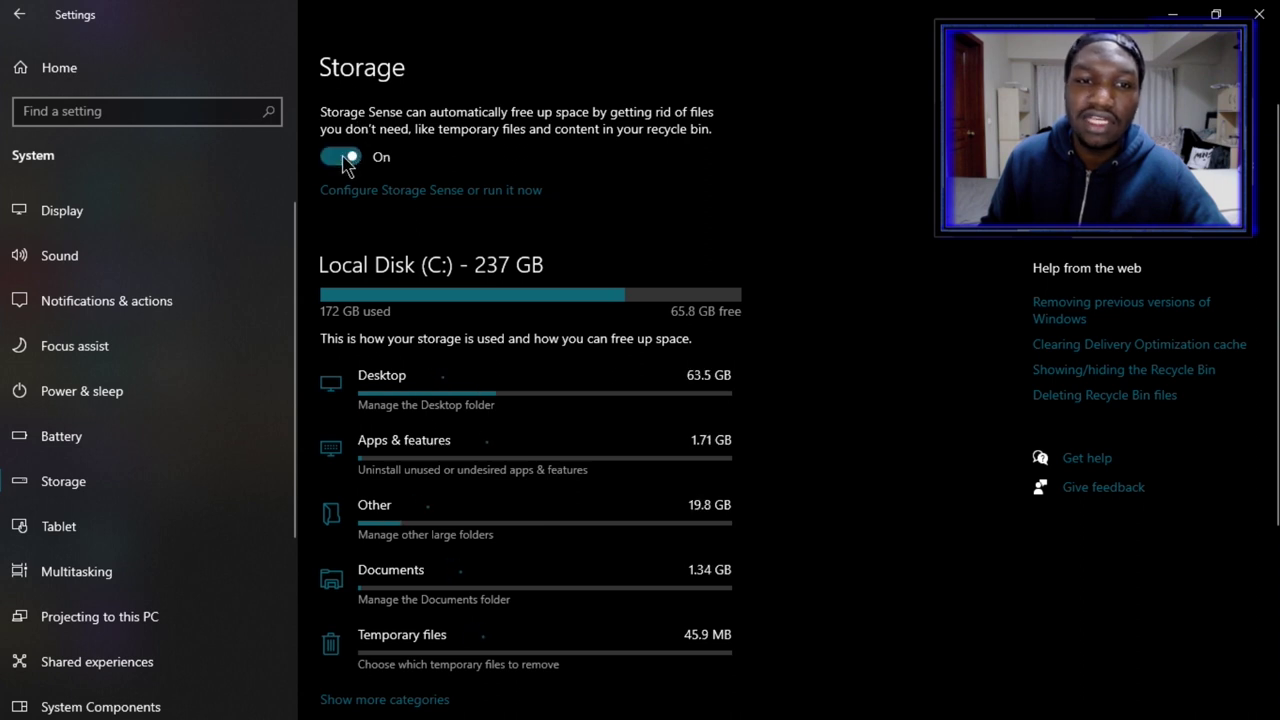
pyautogui.click(420, 196)
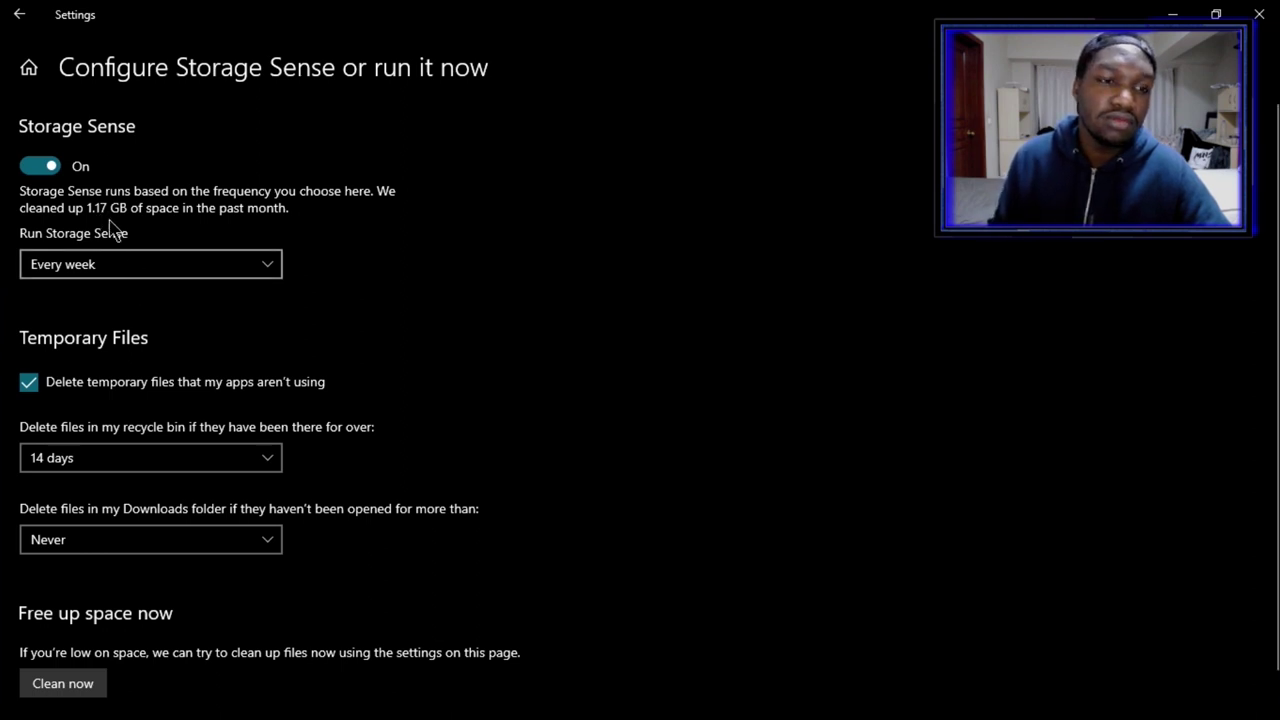
pyautogui.click(106, 268)
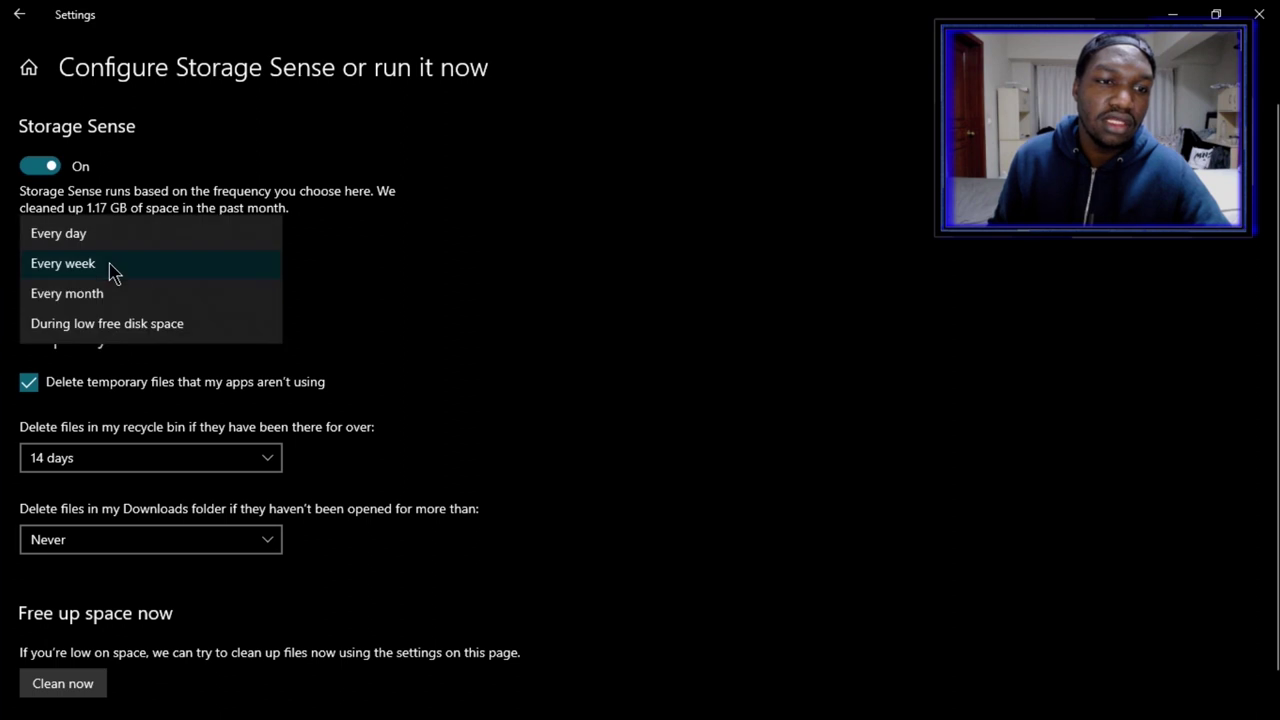
pyautogui.click(104, 268)
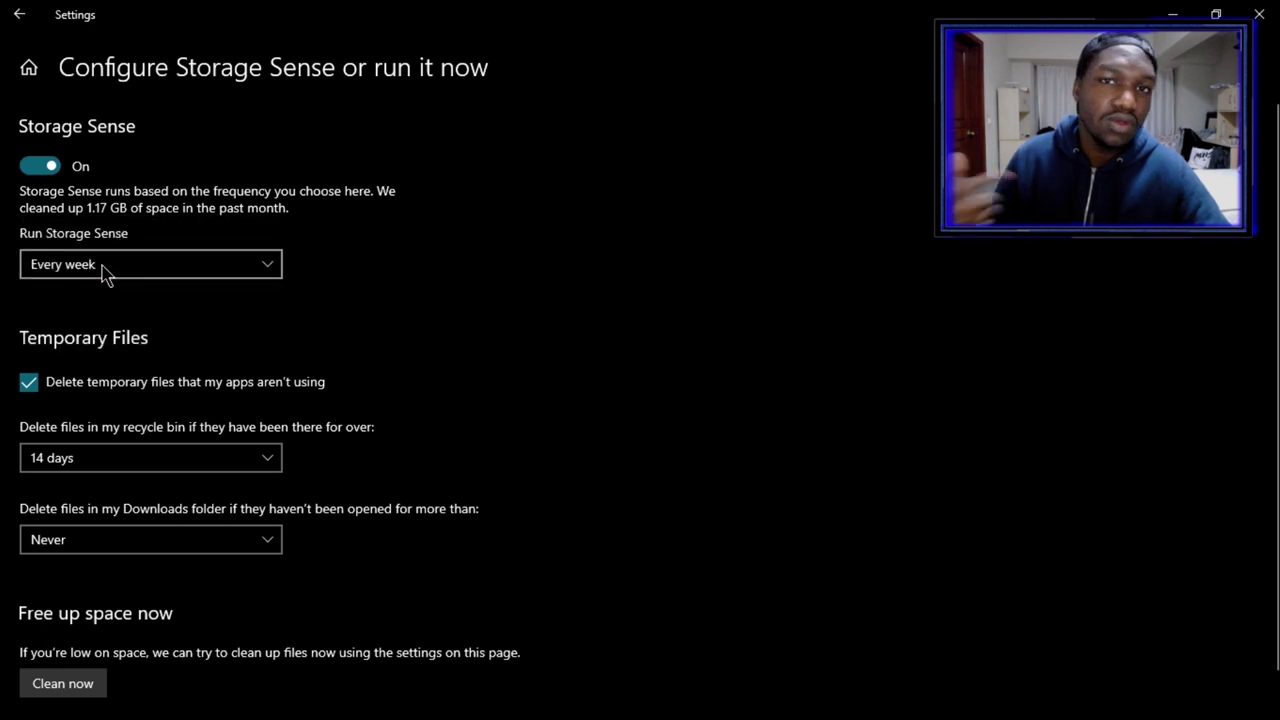
pyautogui.scroll(-2, 106, 268)
pyautogui.click(131, 284)
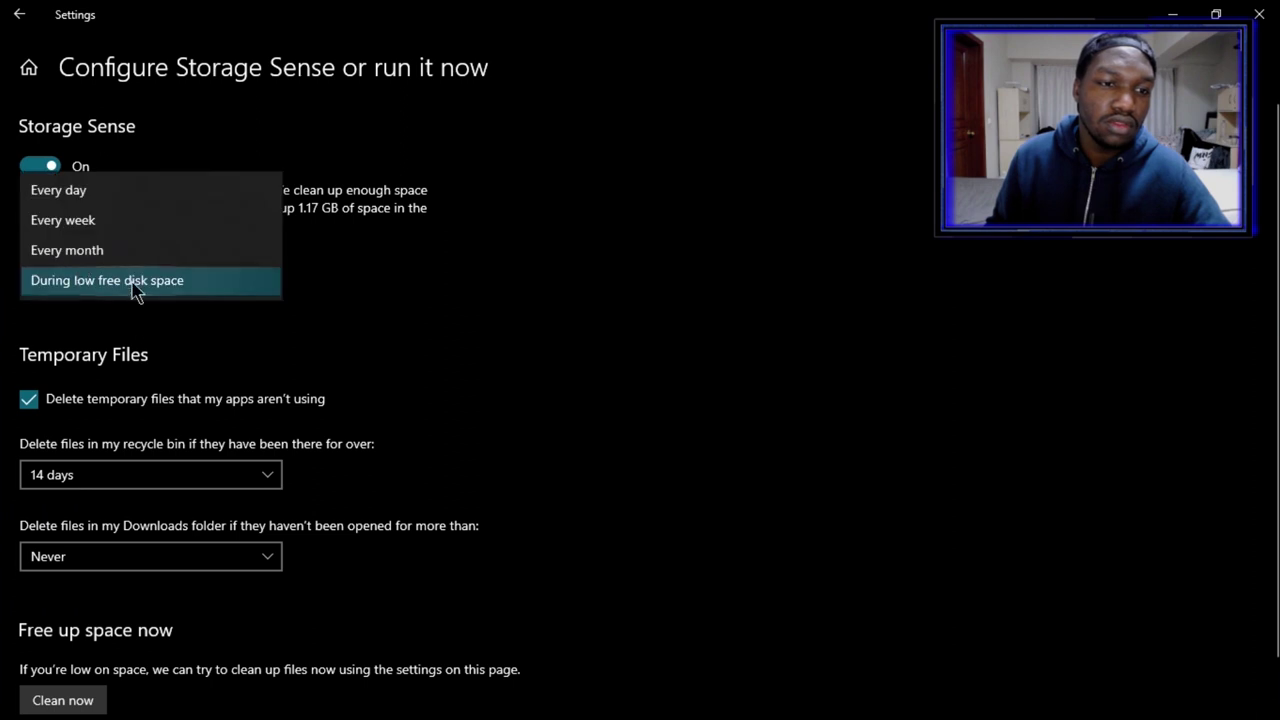
pyautogui.click(80, 222)
# Step: Keep deletion of unused temporary files enabled and set recycle bin files to be deleted after 14 days
pyautogui.click(74, 388)
pyautogui.click(74, 388)
pyautogui.click(104, 455)
pyautogui.click(107, 465)
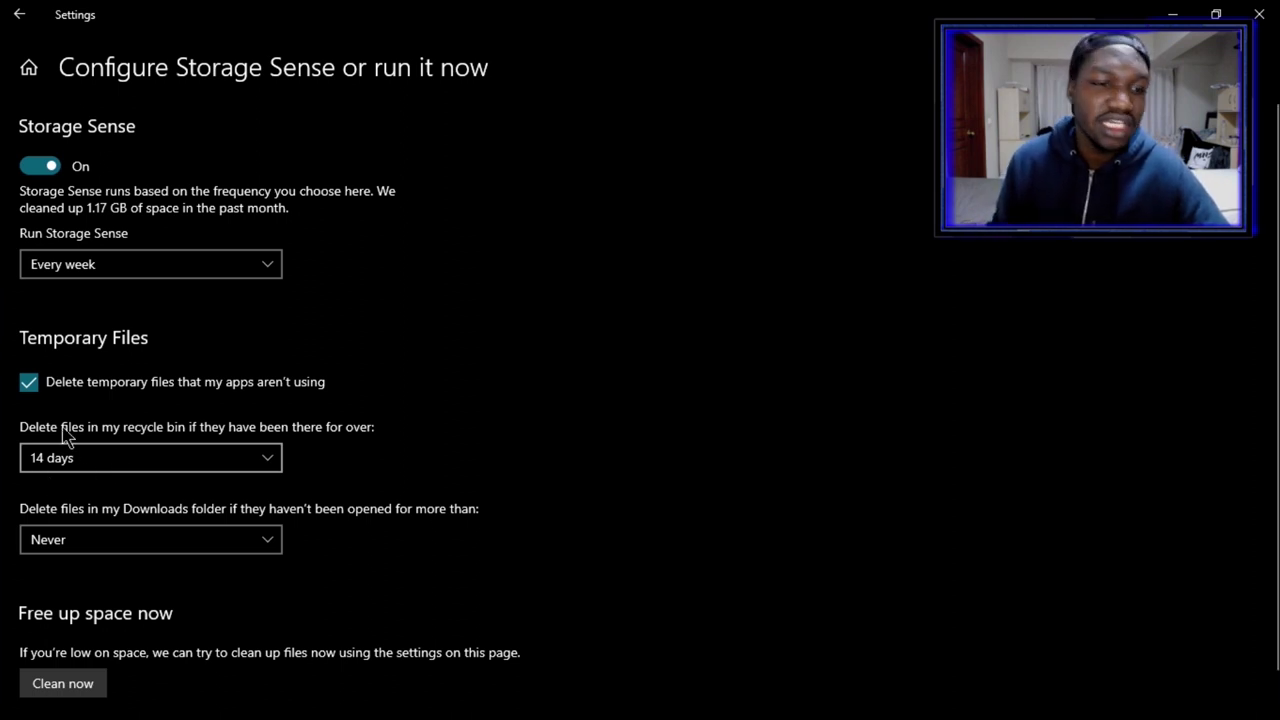
# Step: Set automatic deletion of Downloads folder files to Never and return to the Storage page
pyautogui.scroll(-1, 141, 563)
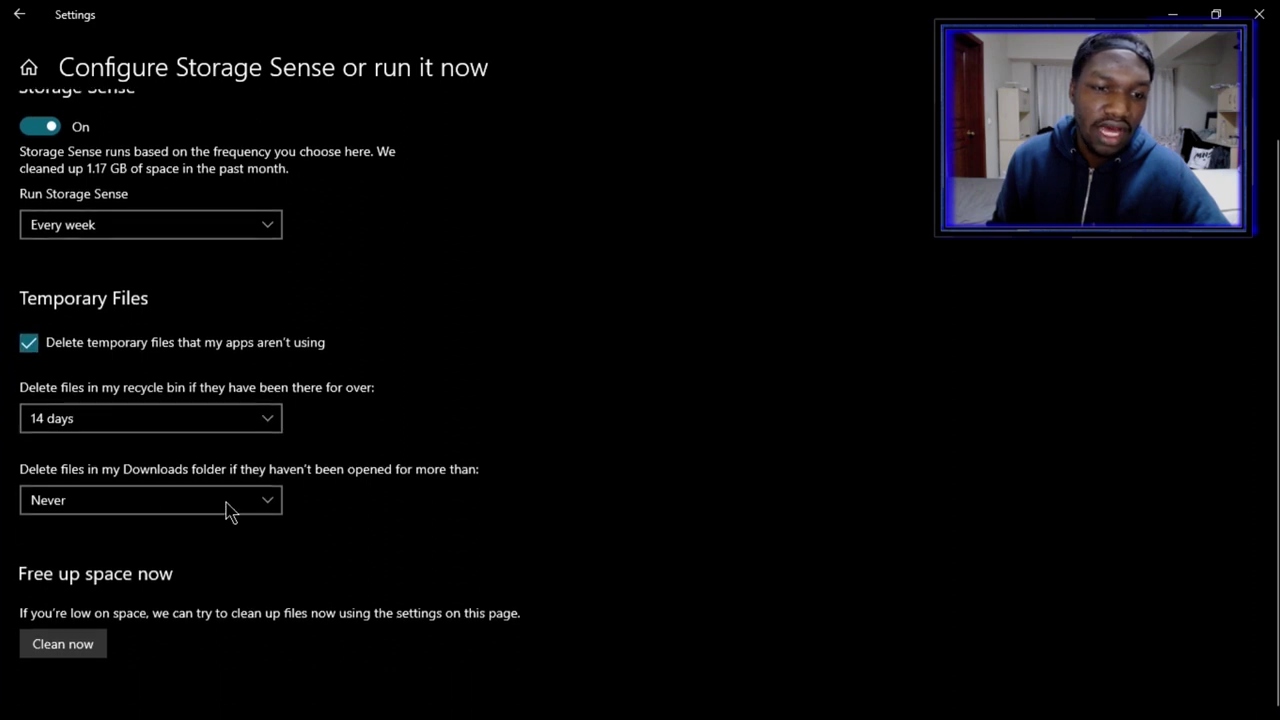
pyautogui.click(123, 505)
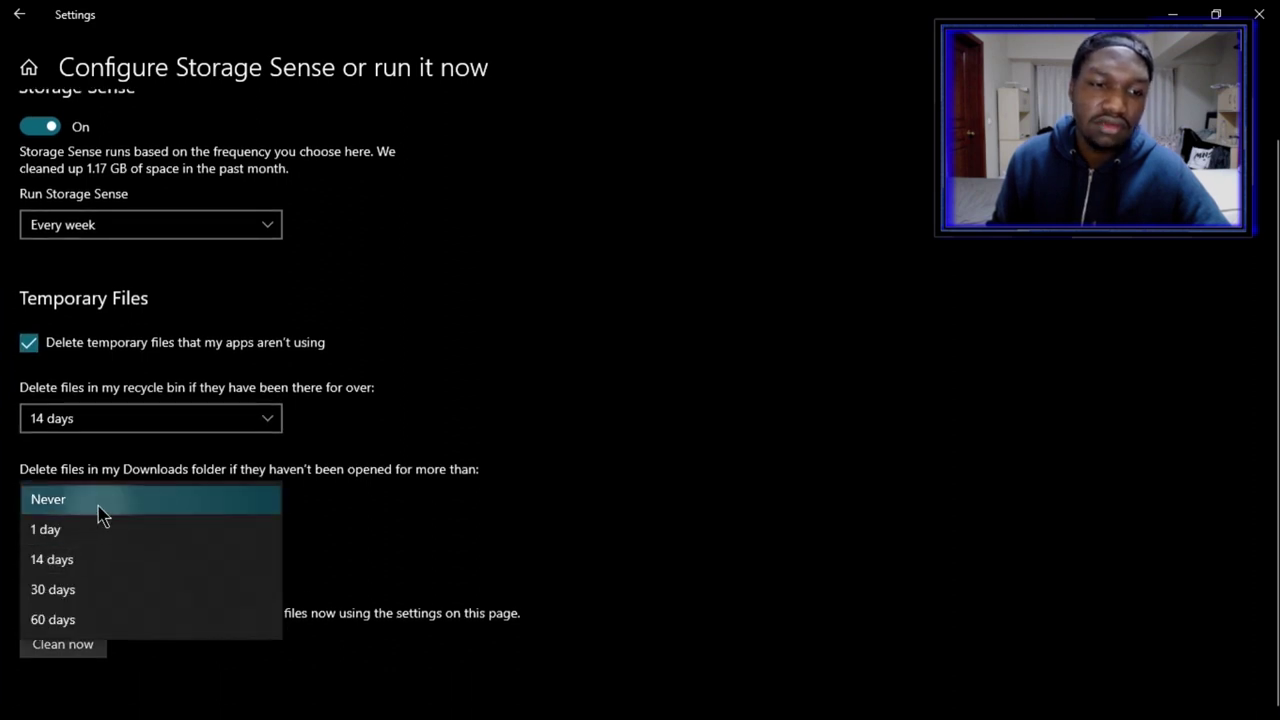
pyautogui.click(98, 507)
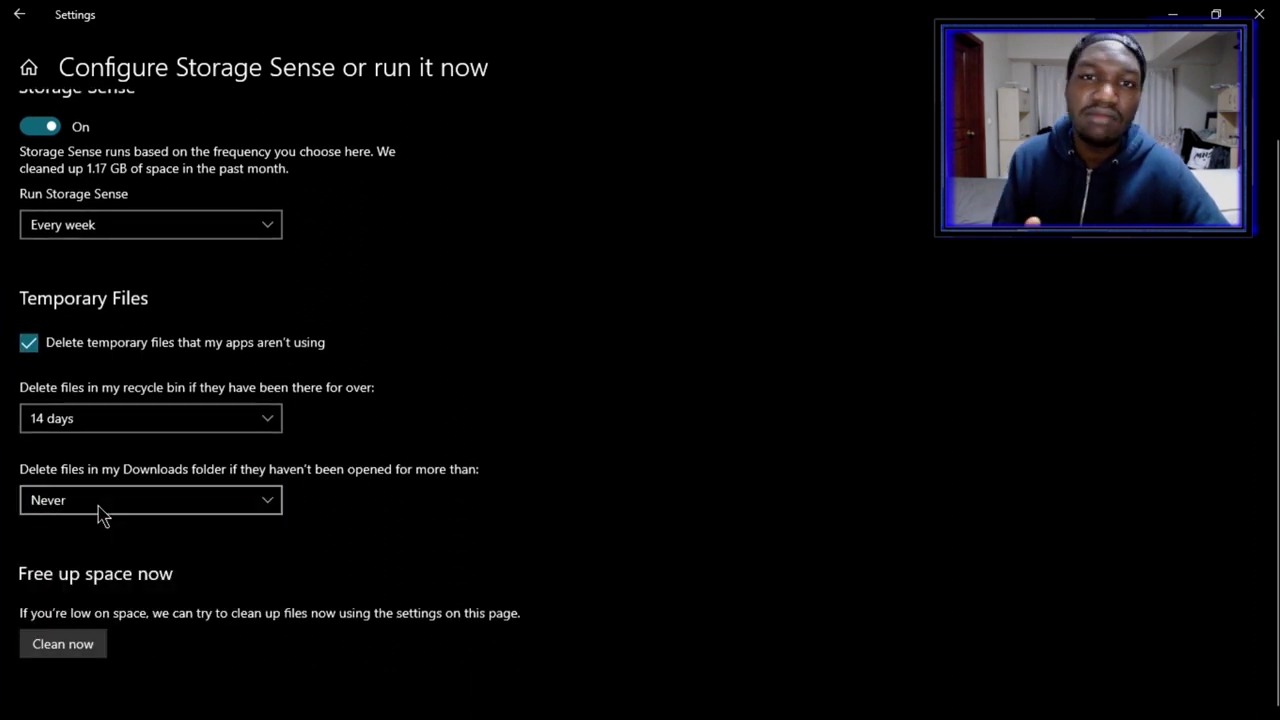
pyautogui.click(194, 505)
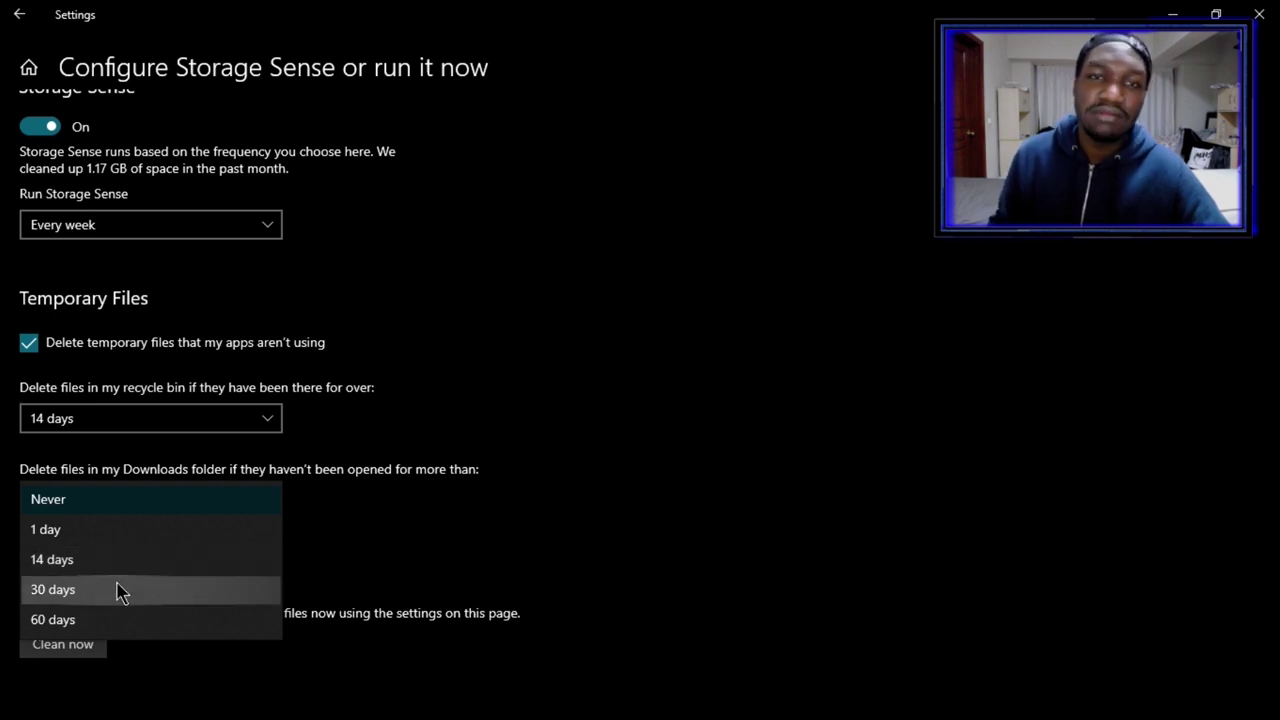
pyautogui.click(108, 505)
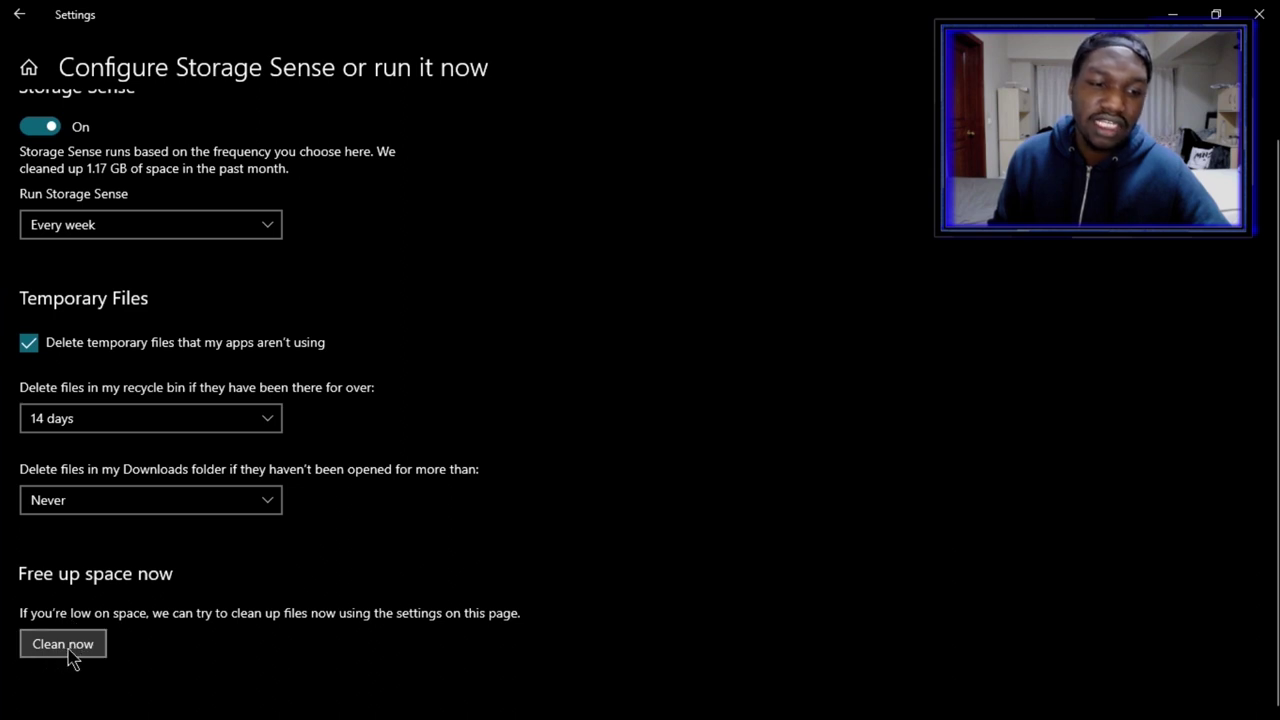
pyautogui.scroll(1, 65, 600)
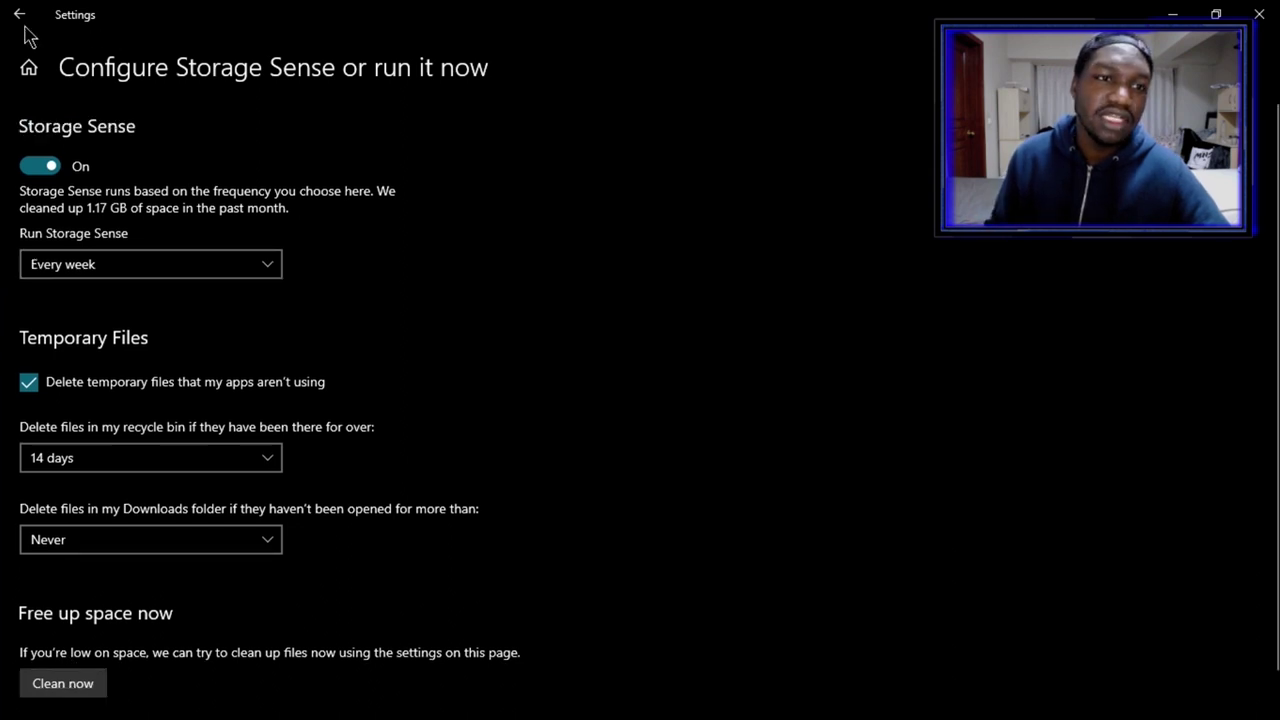
pyautogui.click(18, 14)
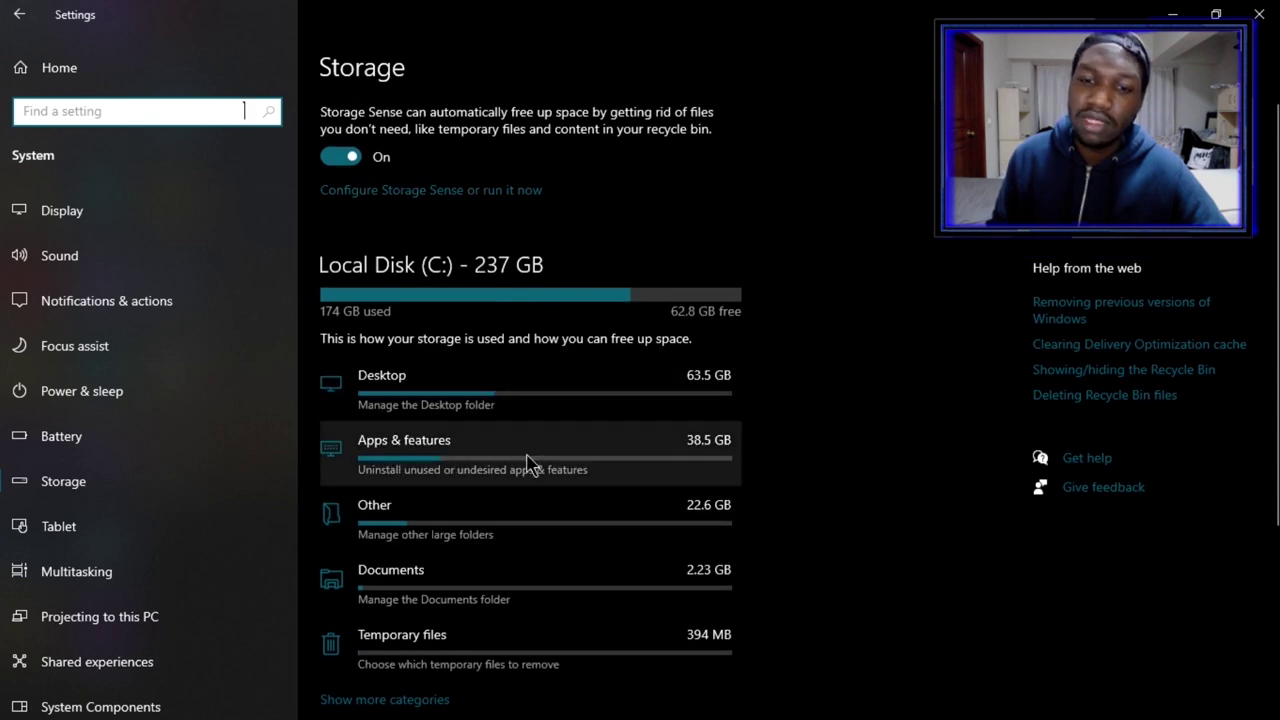
# Step: Open the additional power settings from the Power & sleep page
pyautogui.scroll(-1, 577, 440)
pyautogui.scroll(-2, 577, 440)
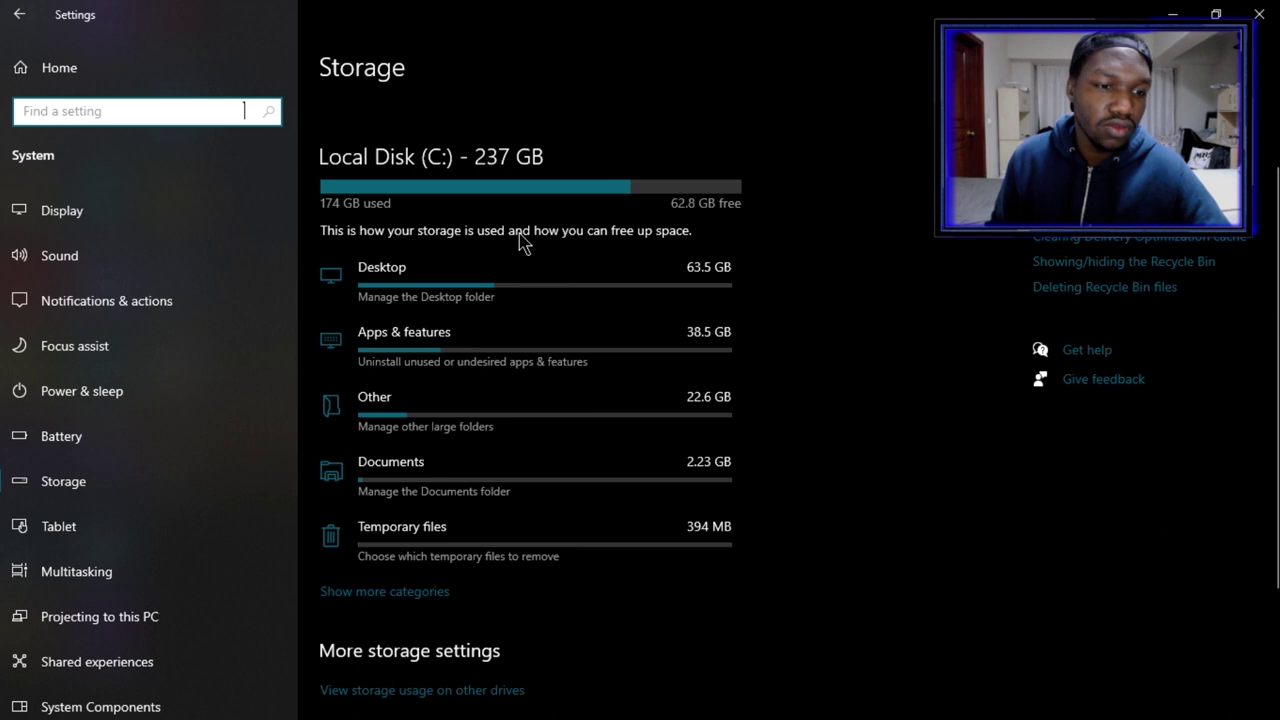
pyautogui.click(163, 400)
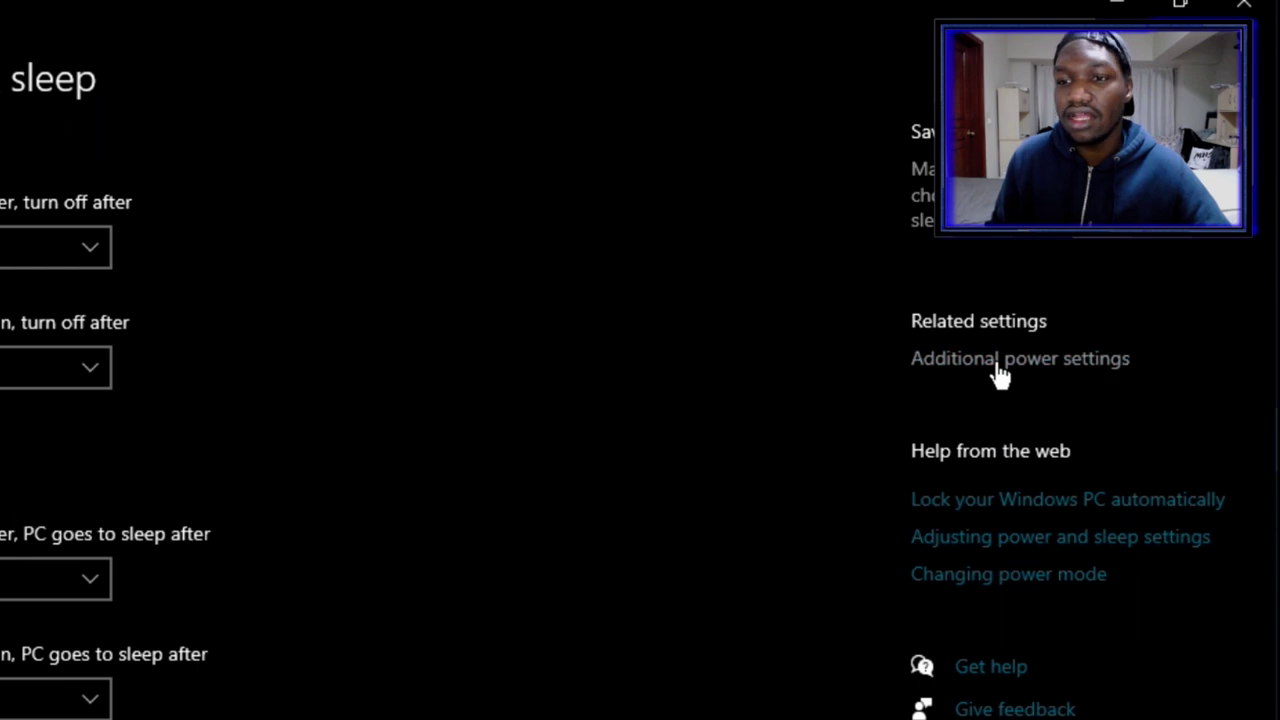
pyautogui.click(998, 368)
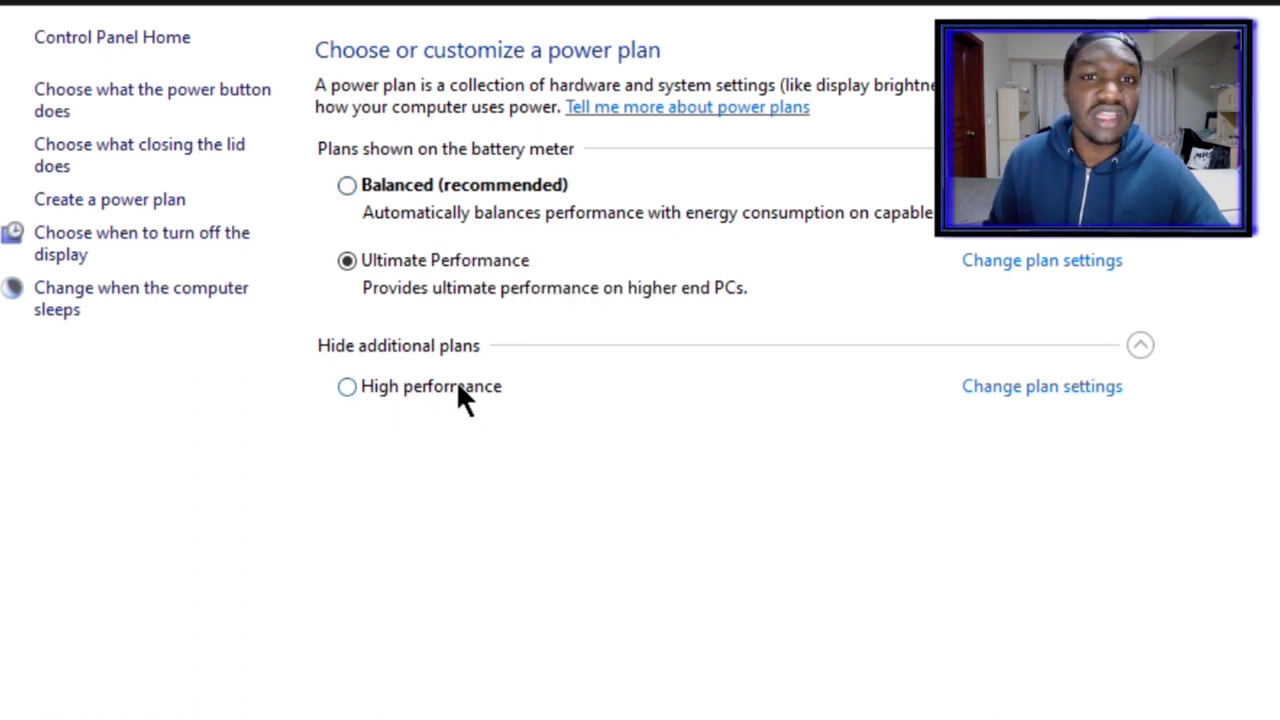
# Step: Start a new power plan based on High performance, name it test and continue to its sleep and display settings
pyautogui.click(122, 205)
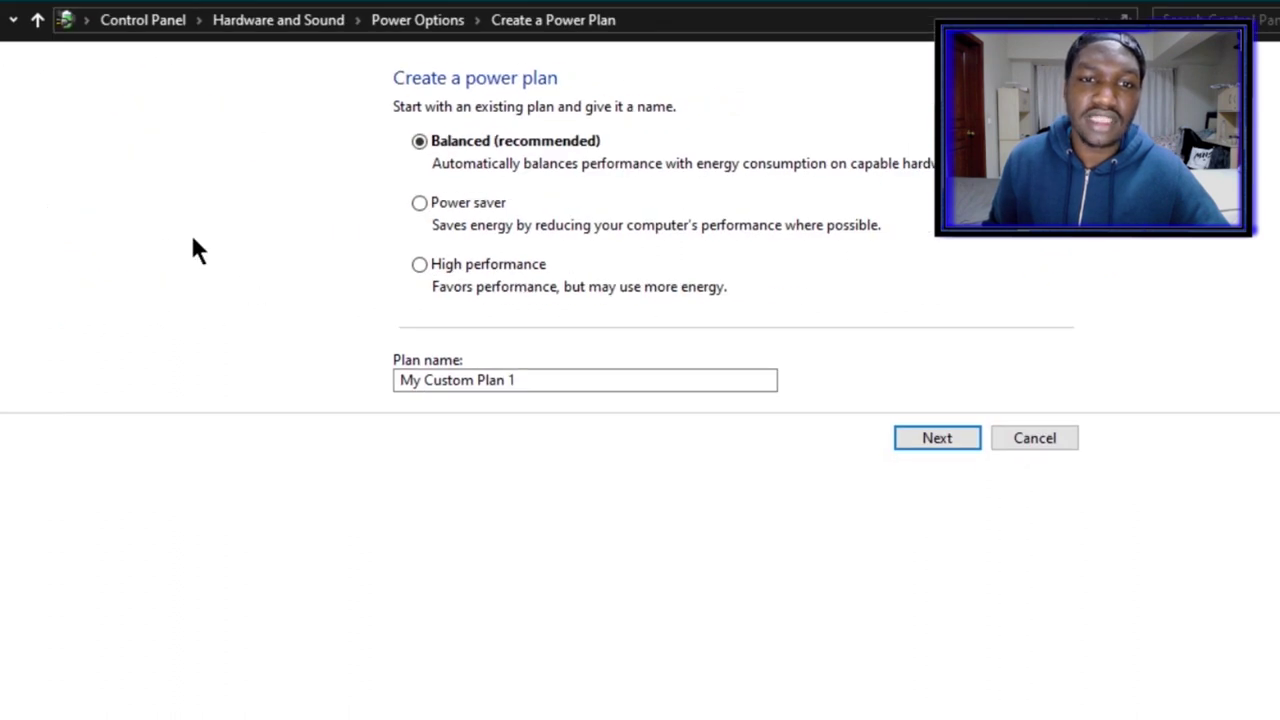
pyautogui.click(424, 271)
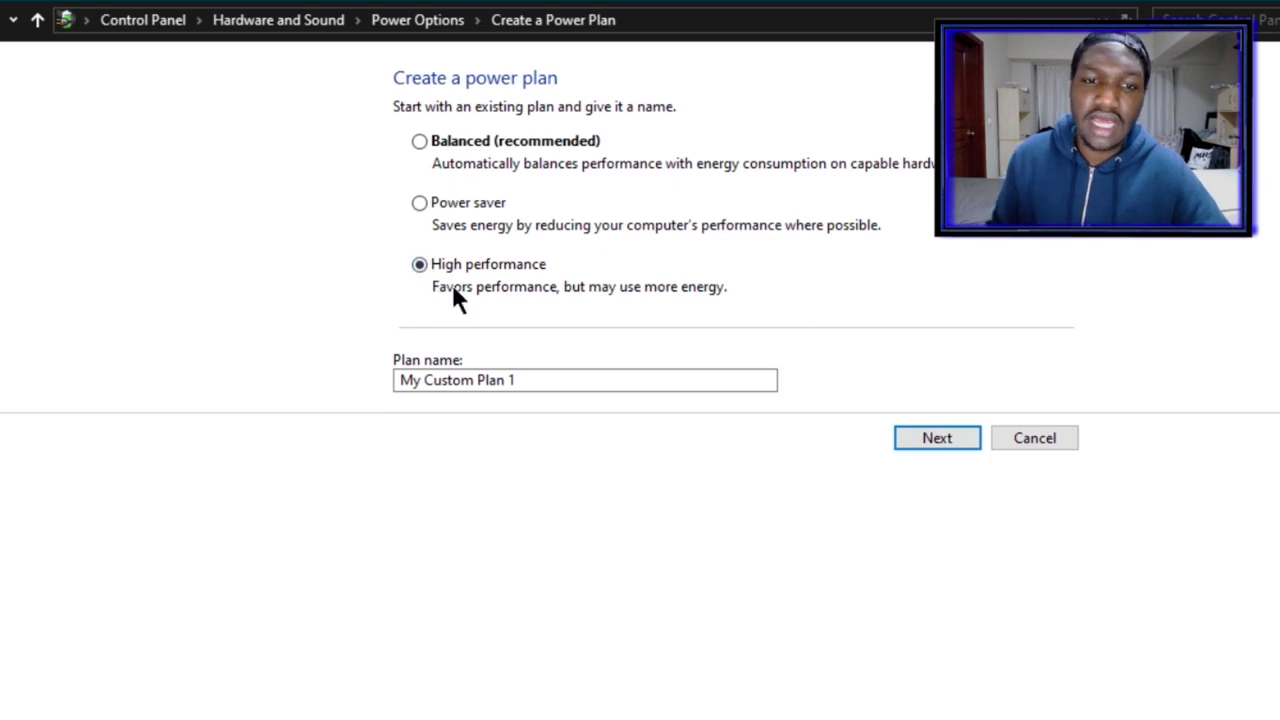
pyautogui.click(399, 380)
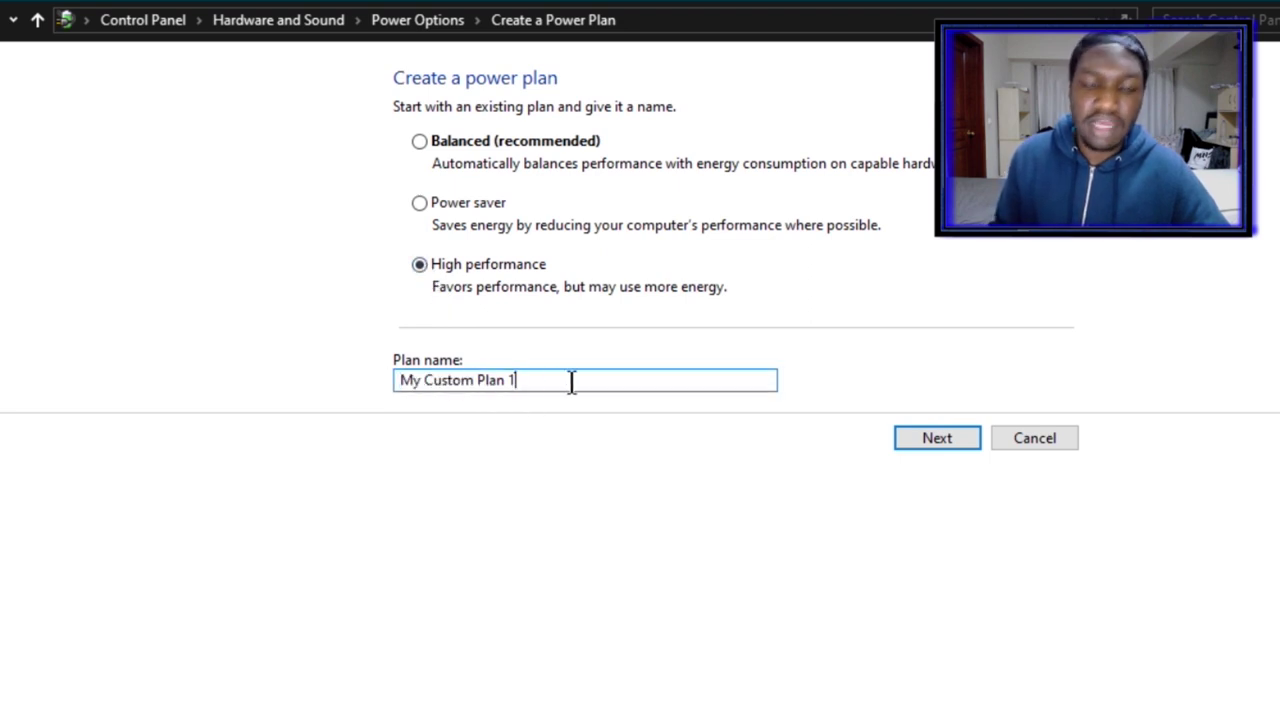
pyautogui.press('BackSpace')
pyautogui.press('BackSpace')
pyautogui.press('BackSpace')
pyautogui.press('BackSpace')
pyautogui.press('BackSpace')
pyautogui.press('BackSpace')
pyautogui.press('BackSpace')
pyautogui.press('BackSpace')
pyautogui.press('BackSpace')
pyautogui.press('BackSpace')
pyautogui.press('BackSpace')
pyautogui.press('BackSpace')
pyautogui.press('BackSpace')
pyautogui.press('BackSpace')
pyautogui.press('BackSpace')
pyautogui.press('BackSpace')
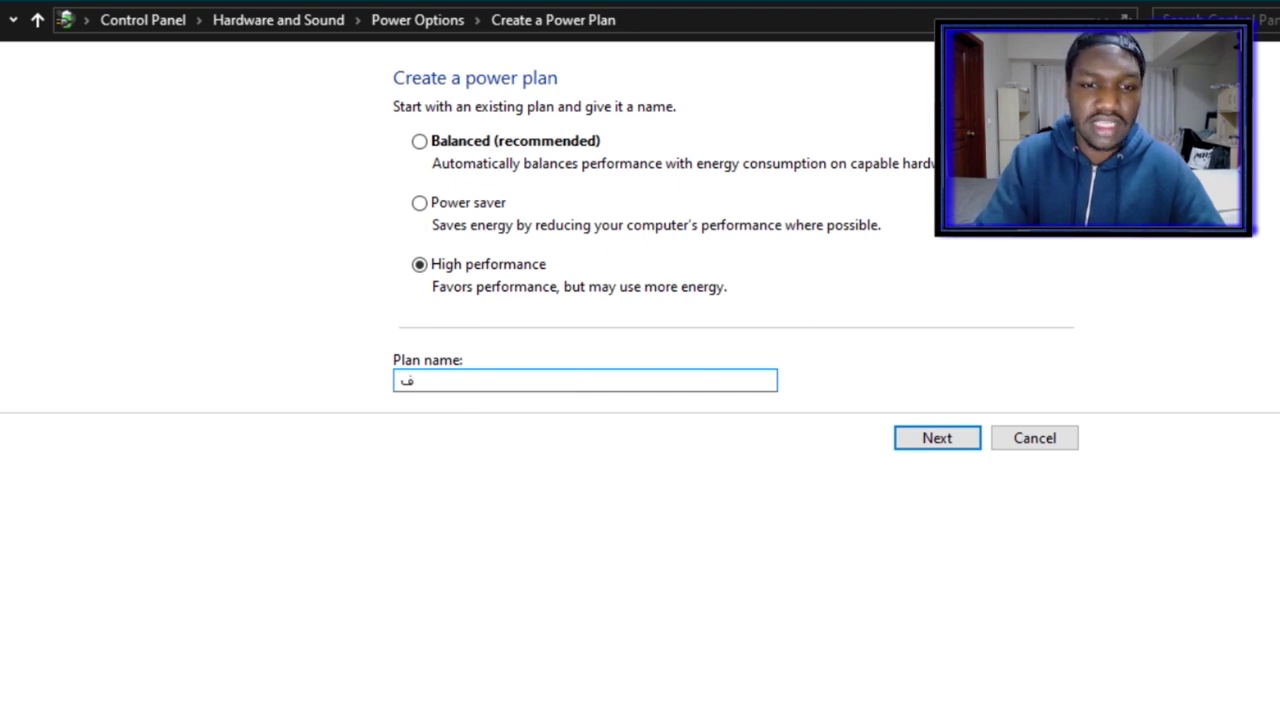
pyautogui.write('ف')
pyautogui.press('BackSpace')
pyautogui.write('test')
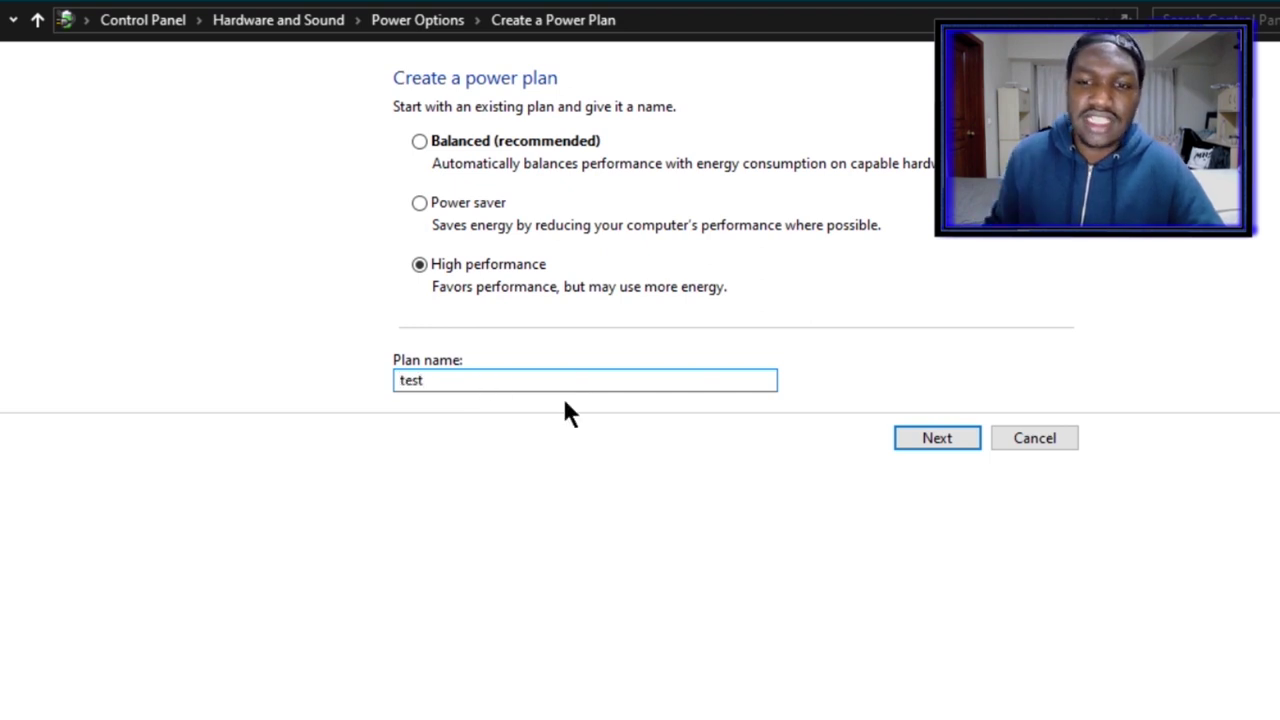
pyautogui.click(935, 436)
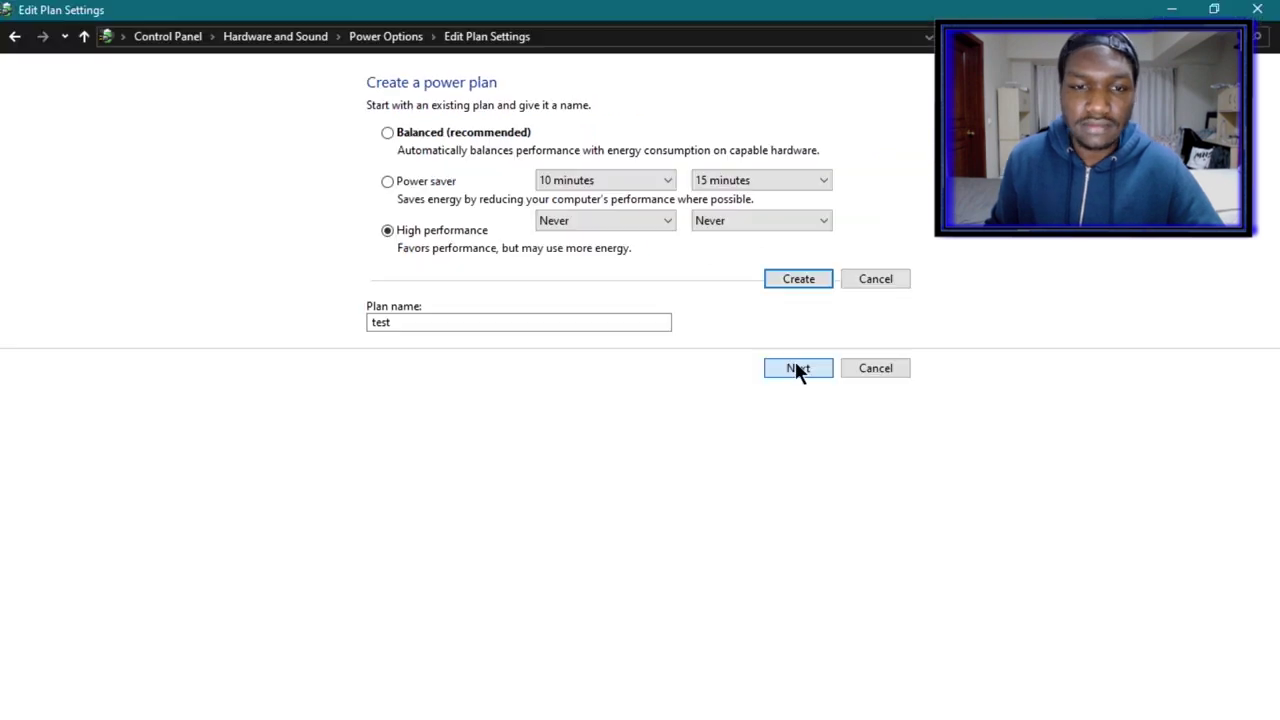
# Step: Set the display to turn off Never both on battery and plugged in, and create the plan
pyautogui.click(604, 184)
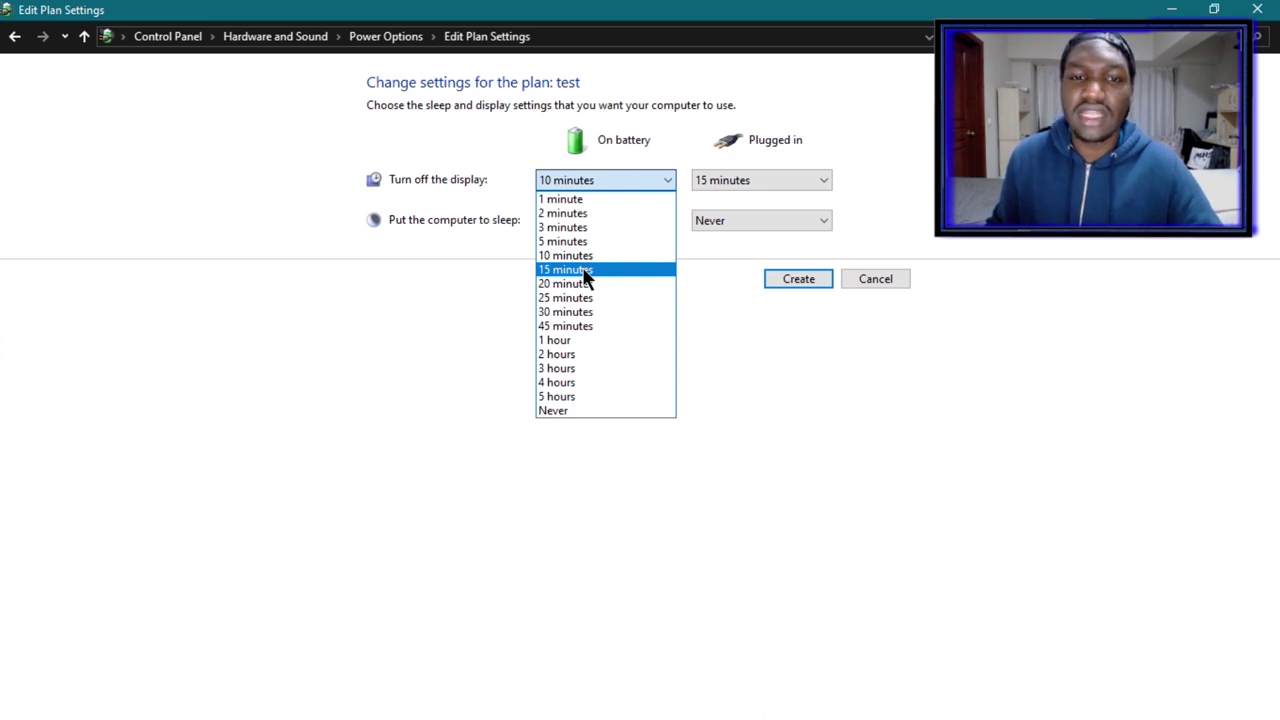
pyautogui.click(590, 412)
pyautogui.click(780, 188)
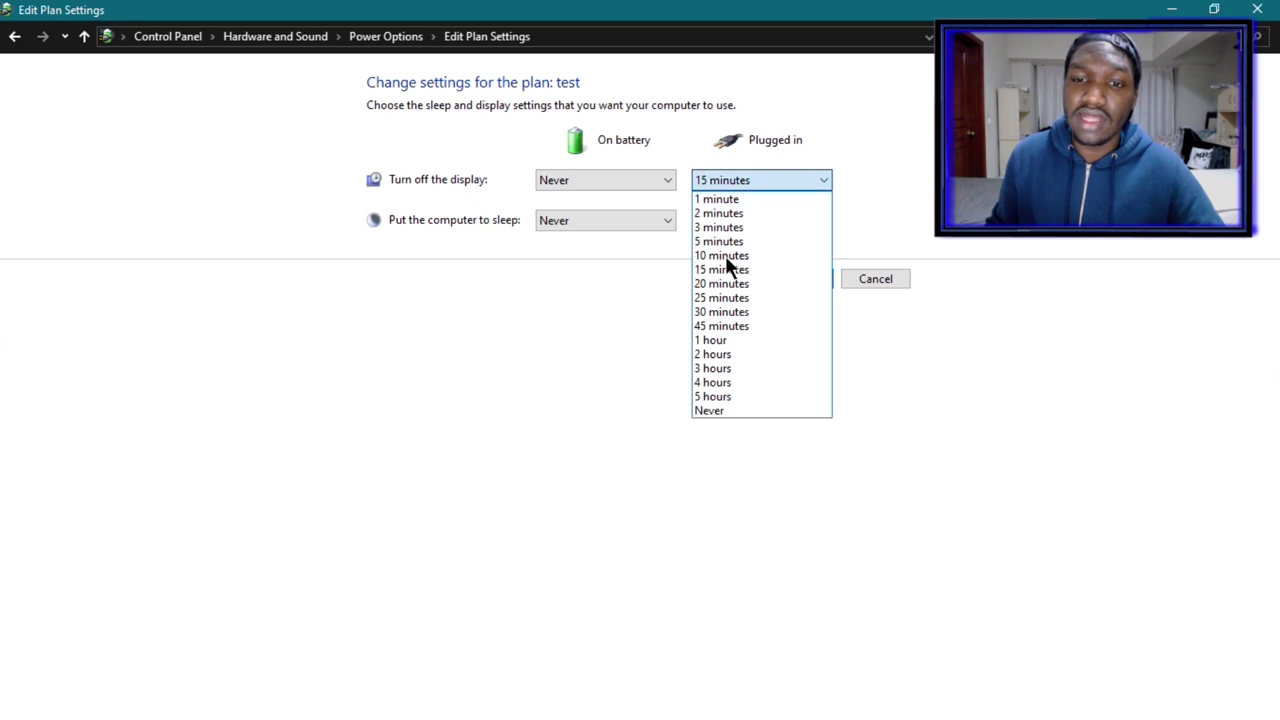
pyautogui.click(708, 411)
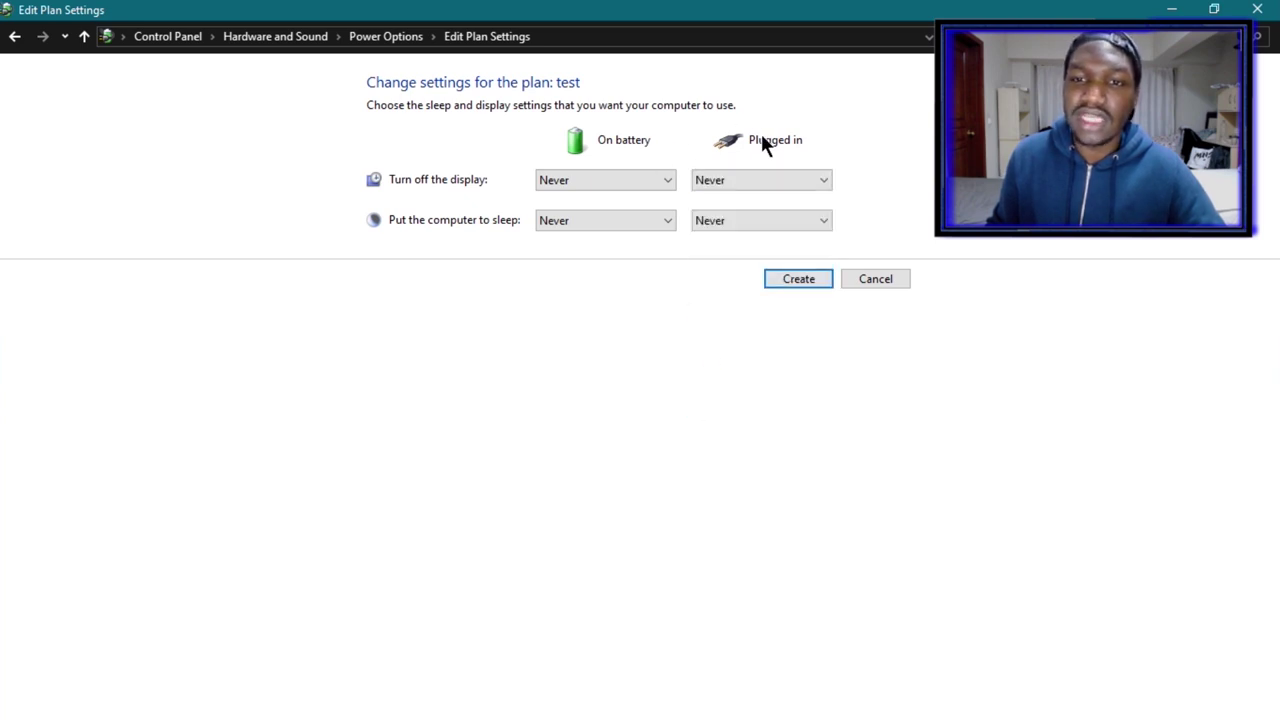
pyautogui.click(797, 280)
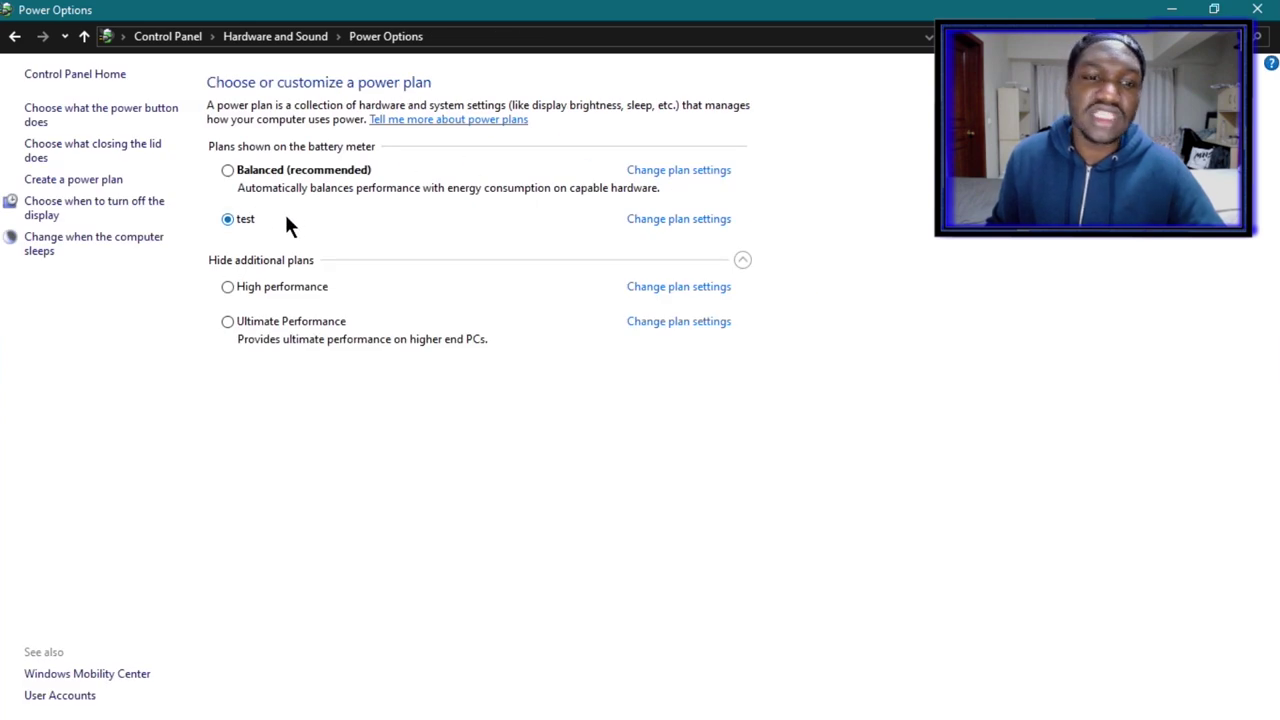
# Step: In the test plan's advanced power settings, set the hard disk turn-off time to 0 minutes on battery and plugged in
pyautogui.click(659, 224)
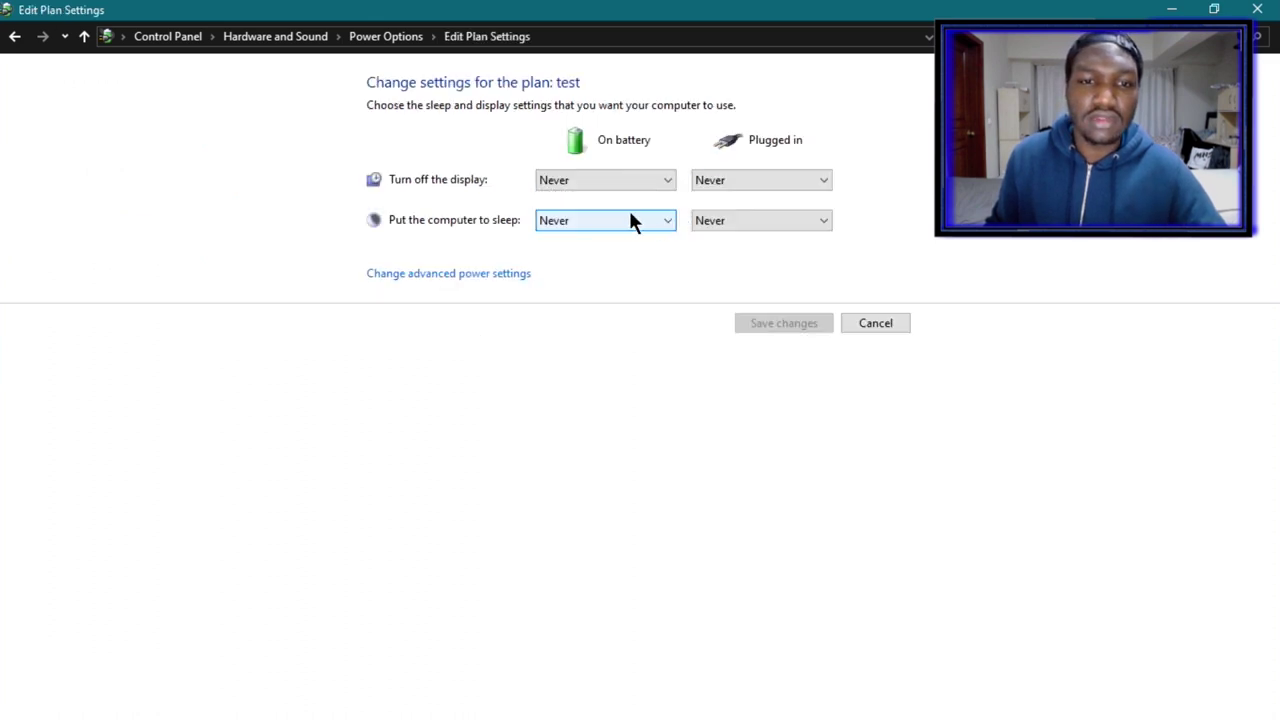
pyautogui.click(470, 278)
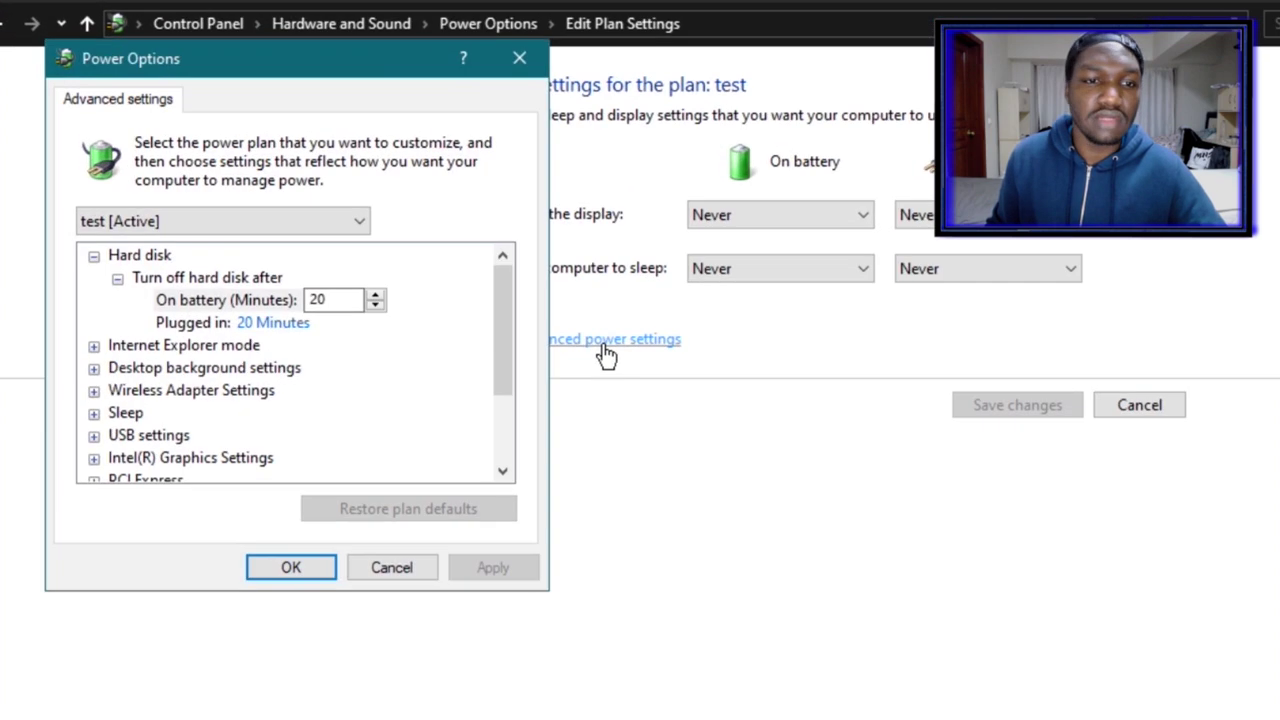
pyautogui.moveTo(275, 60); pyautogui.dragTo(311, 51)
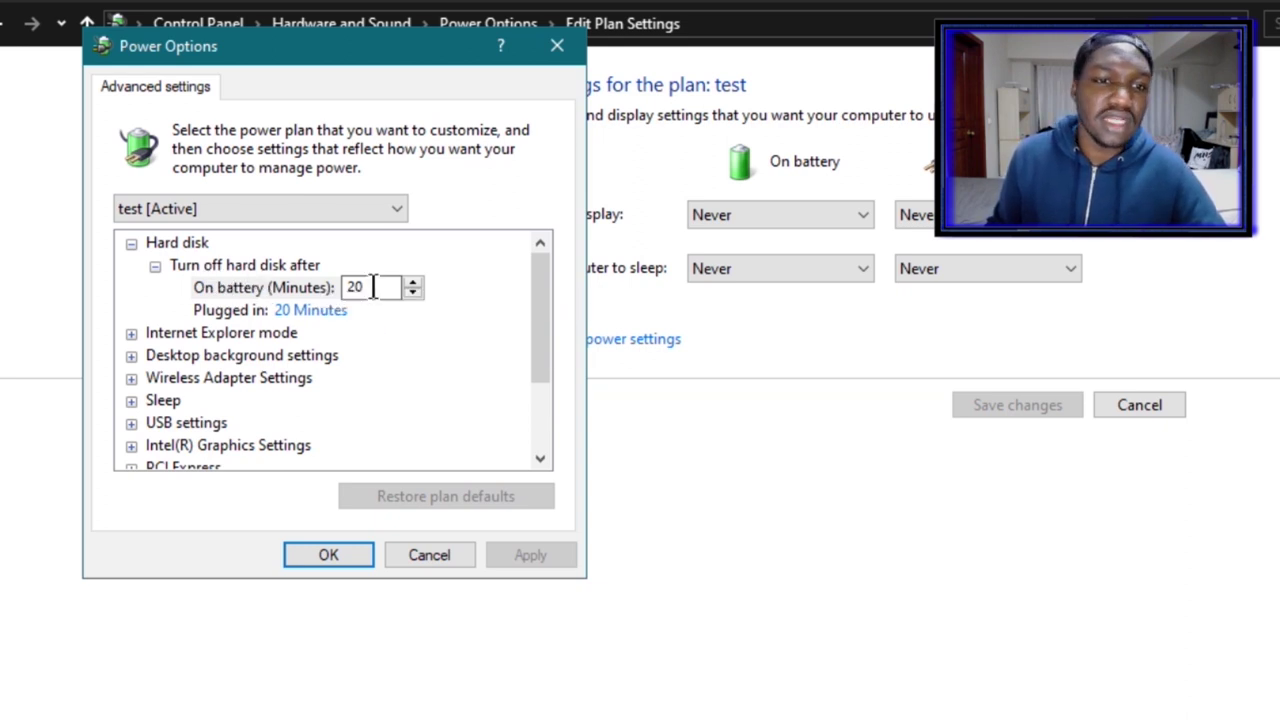
pyautogui.moveTo(372, 287); pyautogui.dragTo(342, 287)
pyautogui.write('0')
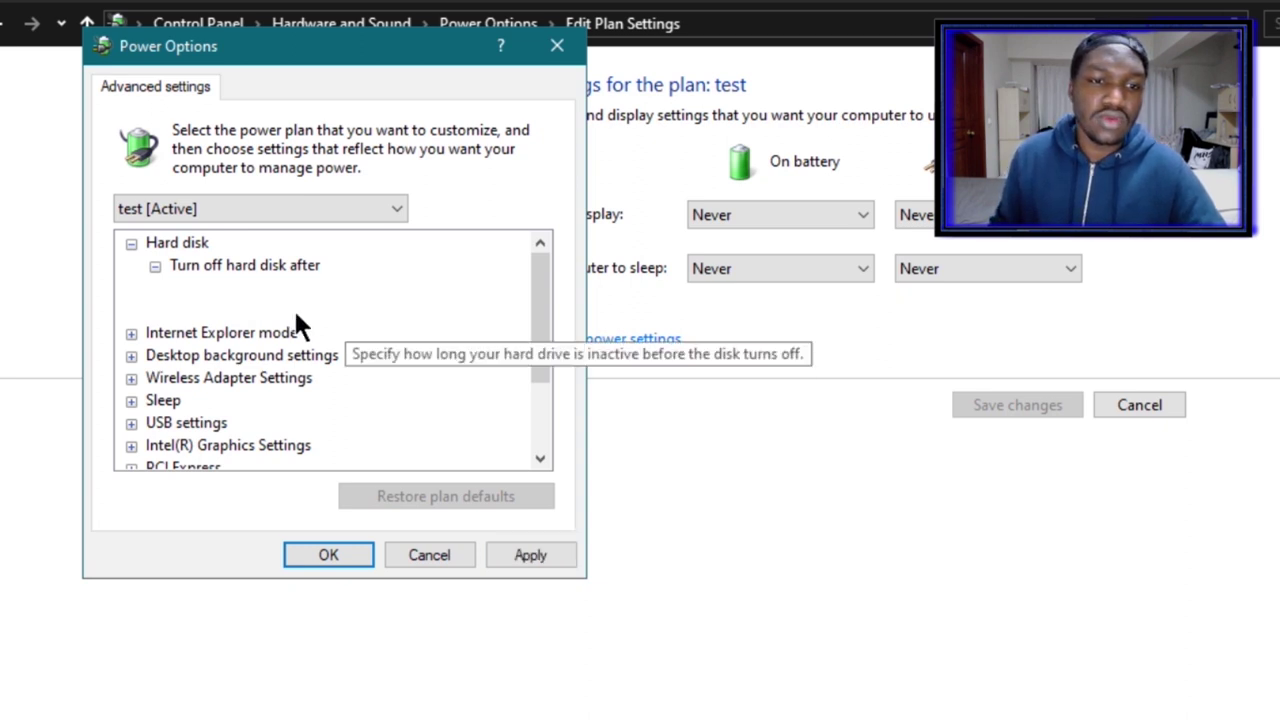
pyautogui.click(293, 309)
pyautogui.write('0')
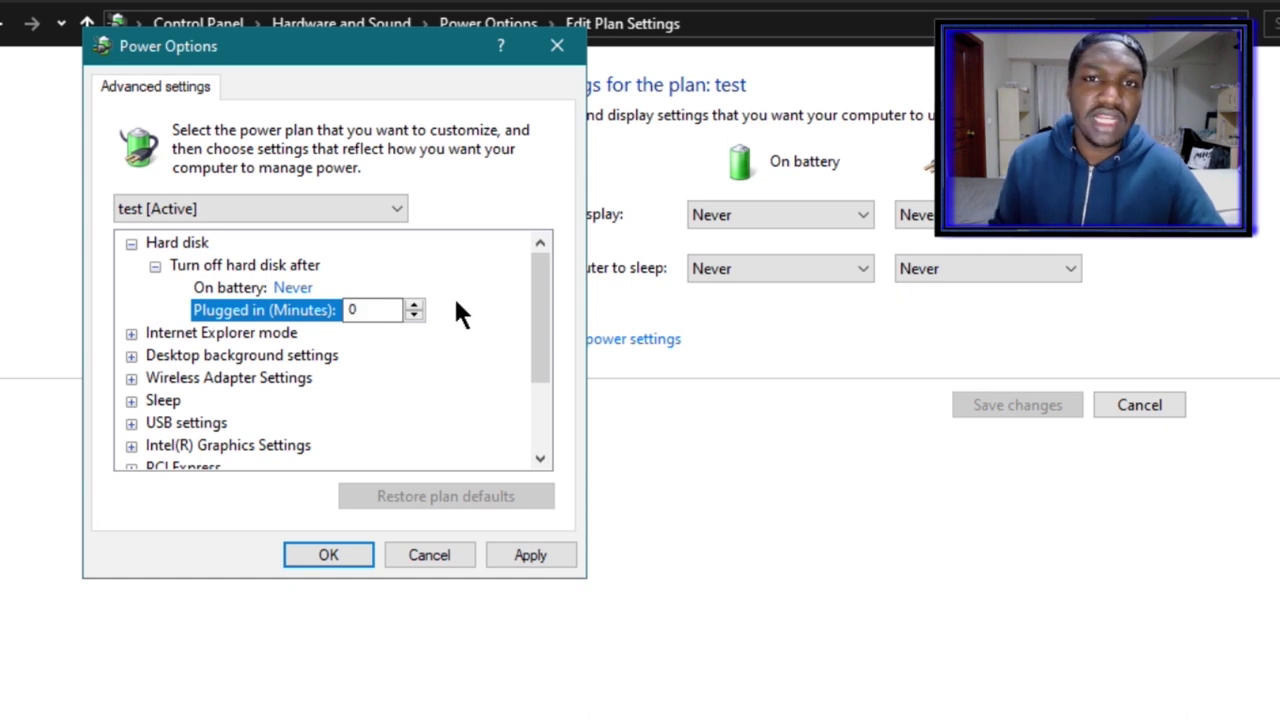
# Step: Set the minimum processor state on battery to 100% under Processor power management
pyautogui.moveTo(536, 310); pyautogui.dragTo(534, 366)
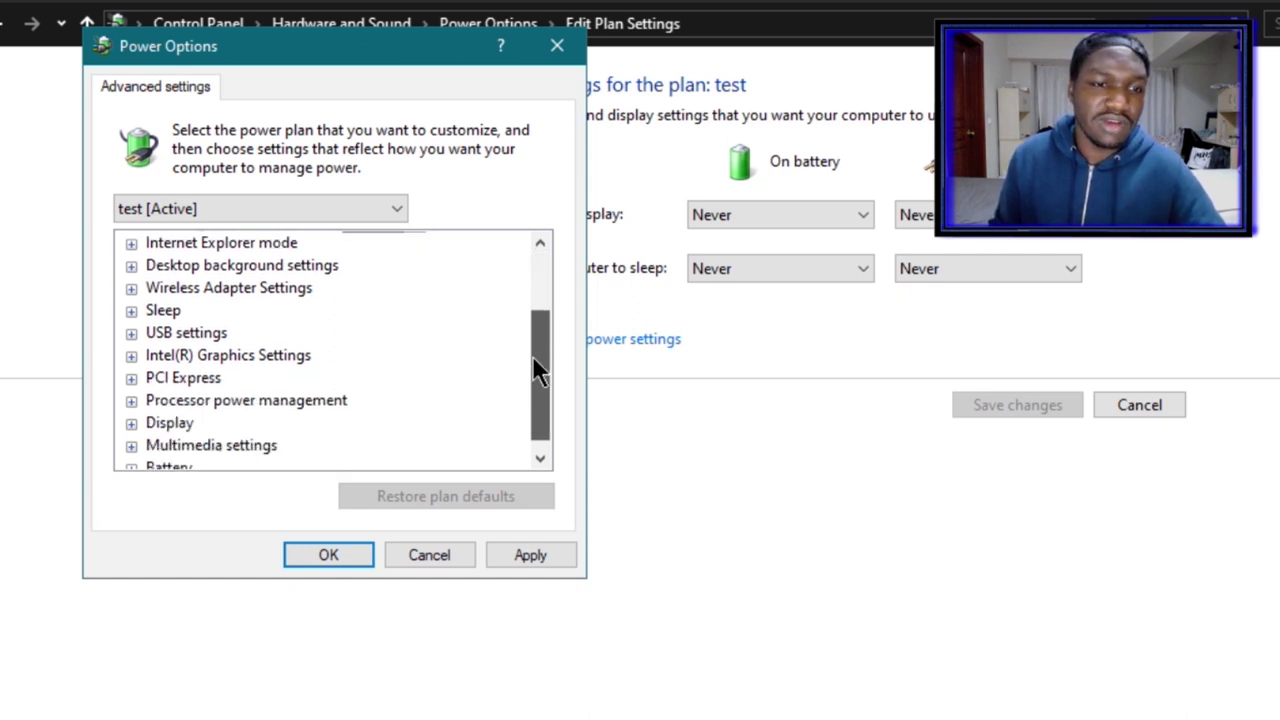
pyautogui.click(132, 400)
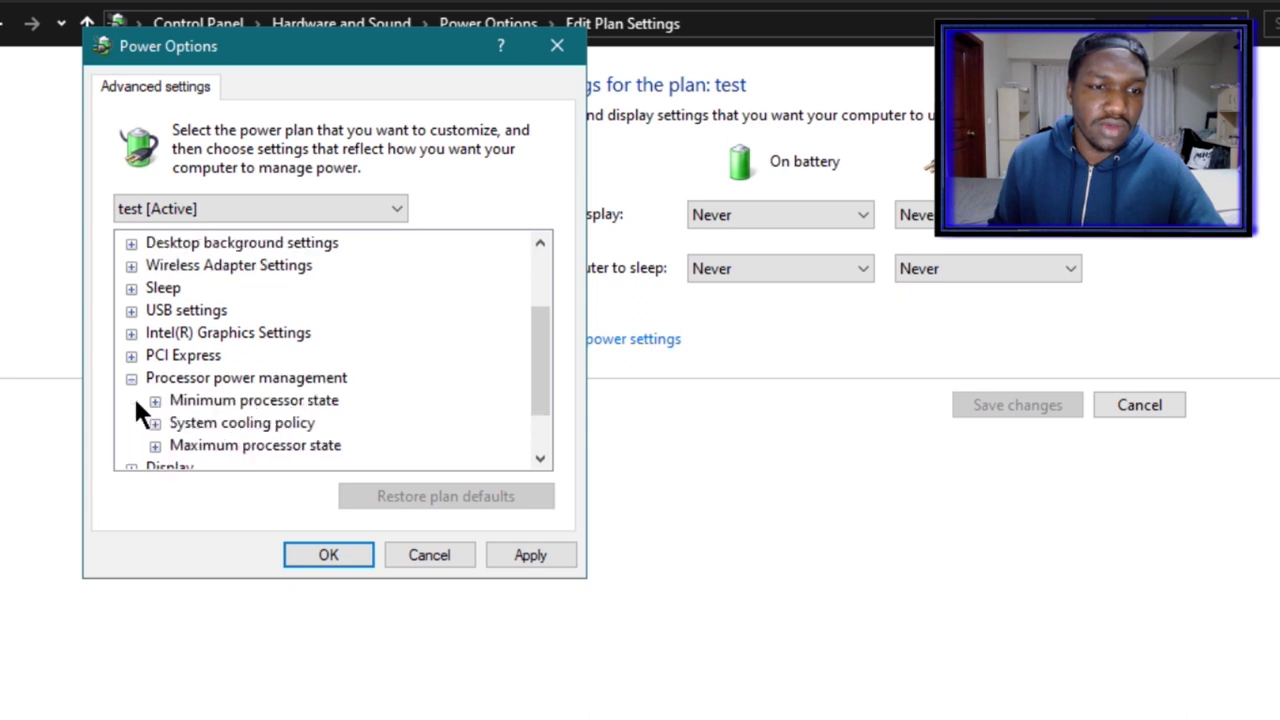
pyautogui.click(155, 400)
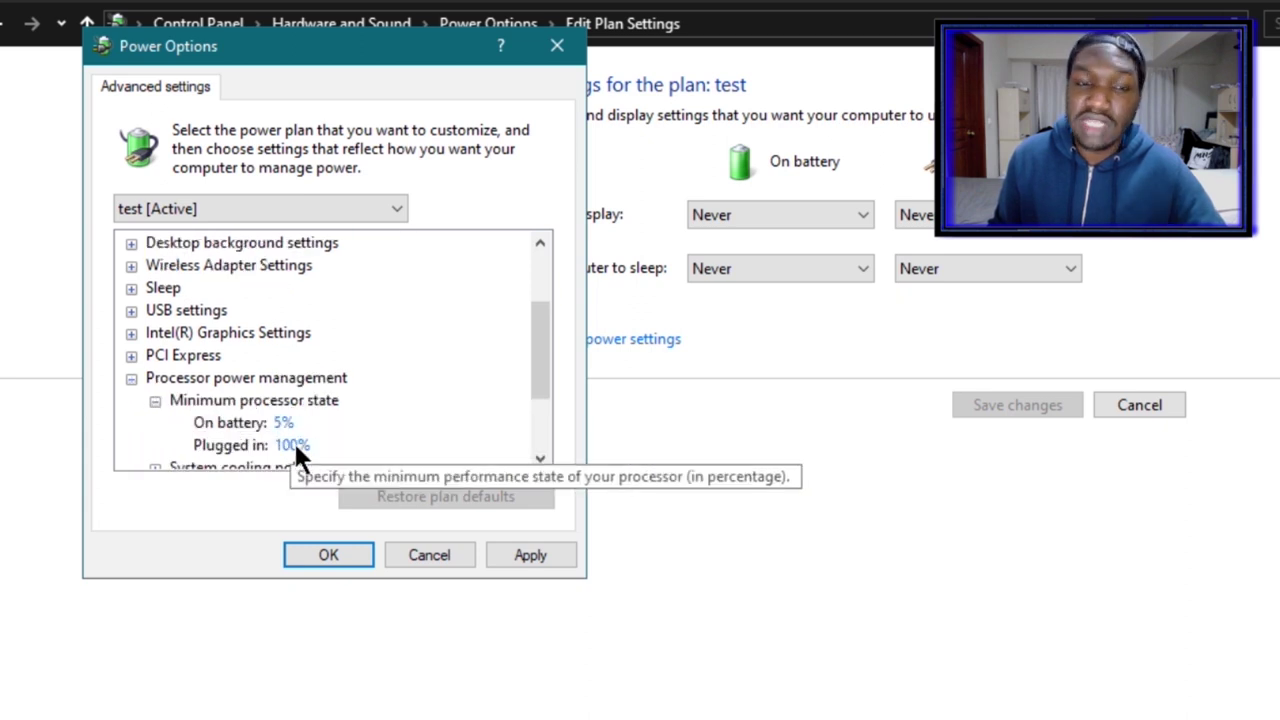
pyautogui.click(284, 422)
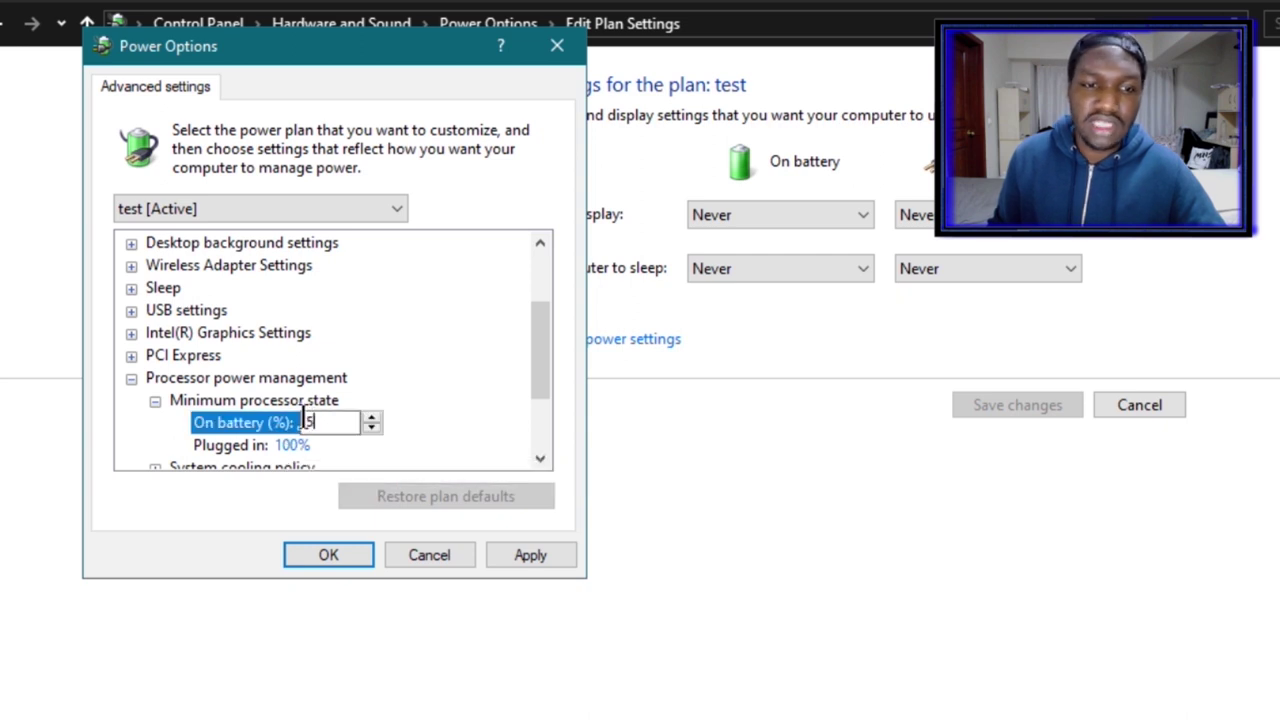
pyautogui.press('BackSpace')
pyautogui.write('100')
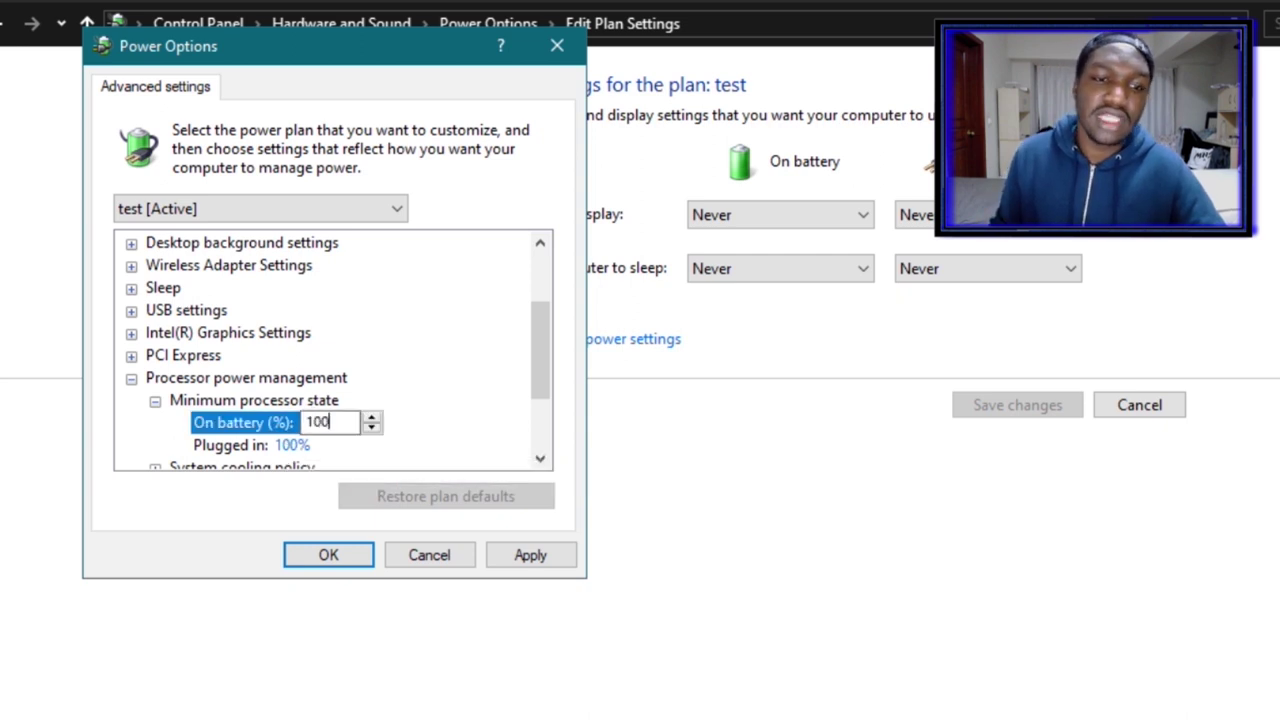
# Step: Check the maximum processor state values, and apply and close the advanced power settings
pyautogui.moveTo(538, 356); pyautogui.dragTo(534, 414)
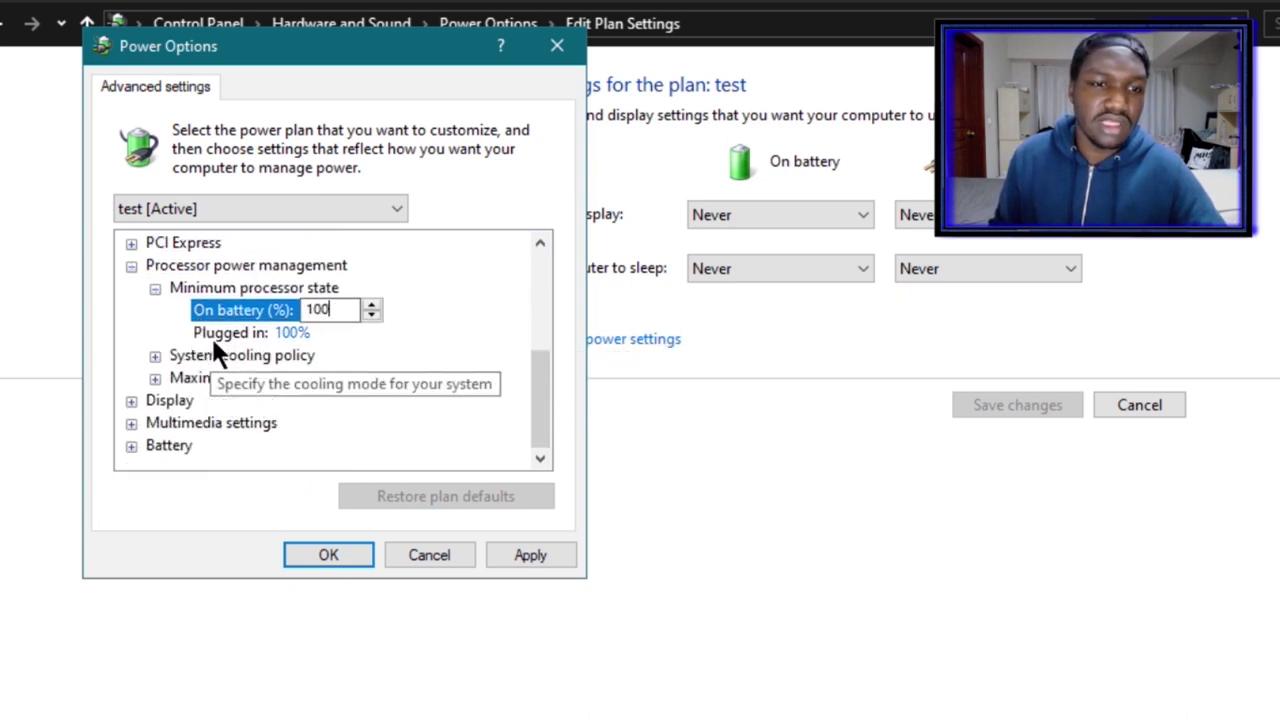
pyautogui.click(155, 378)
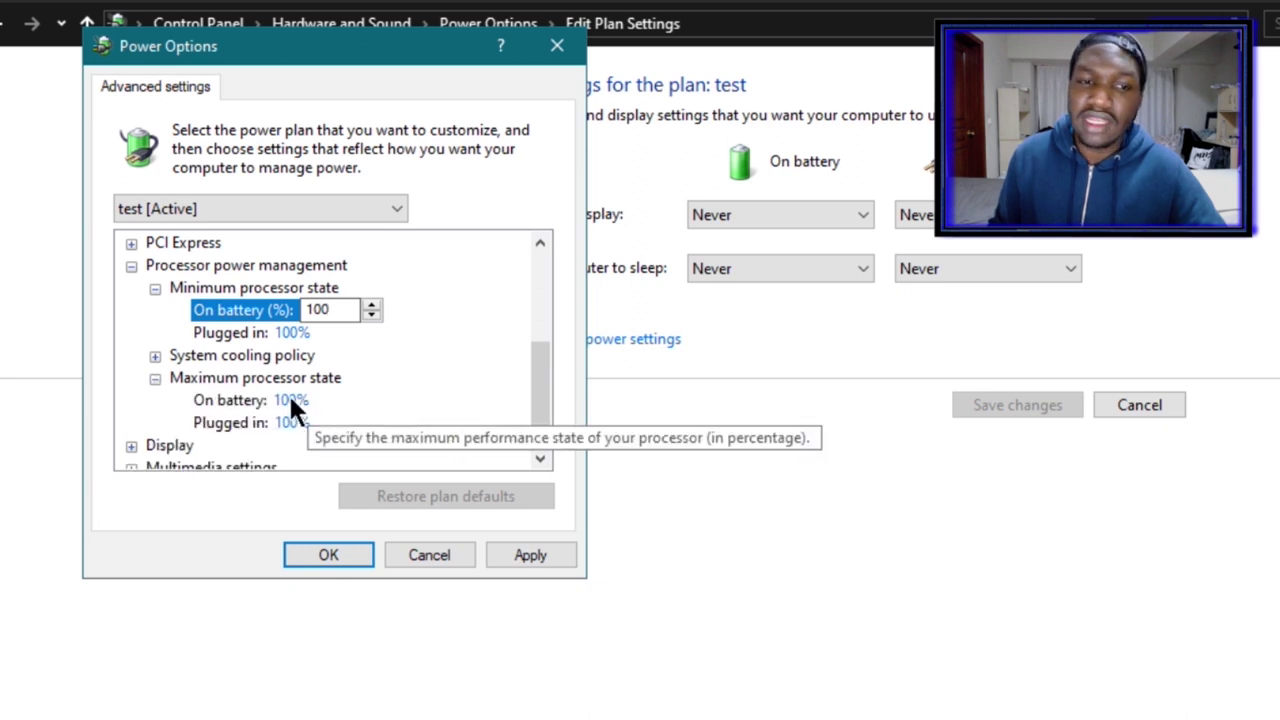
pyautogui.click(518, 552)
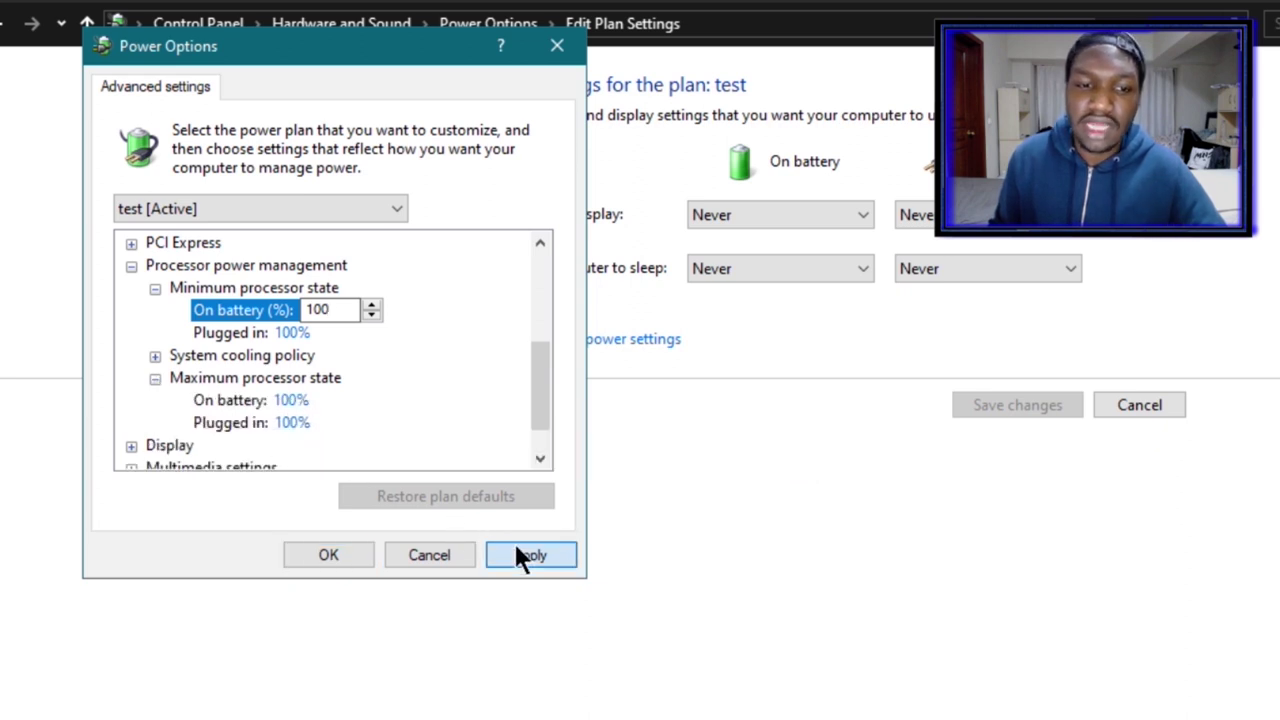
pyautogui.click(329, 555)
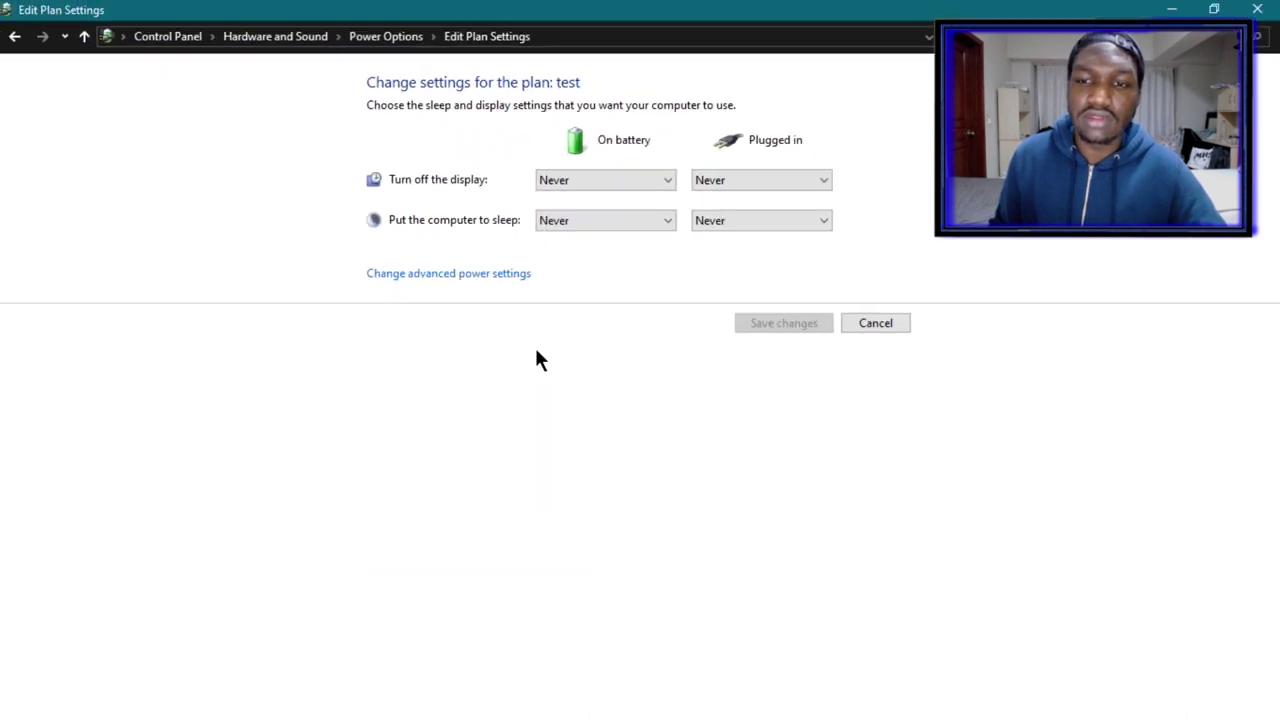
# Step: Leave the test plan's settings, make High performance the active power plan and close Power Options
pyautogui.click(866, 323)
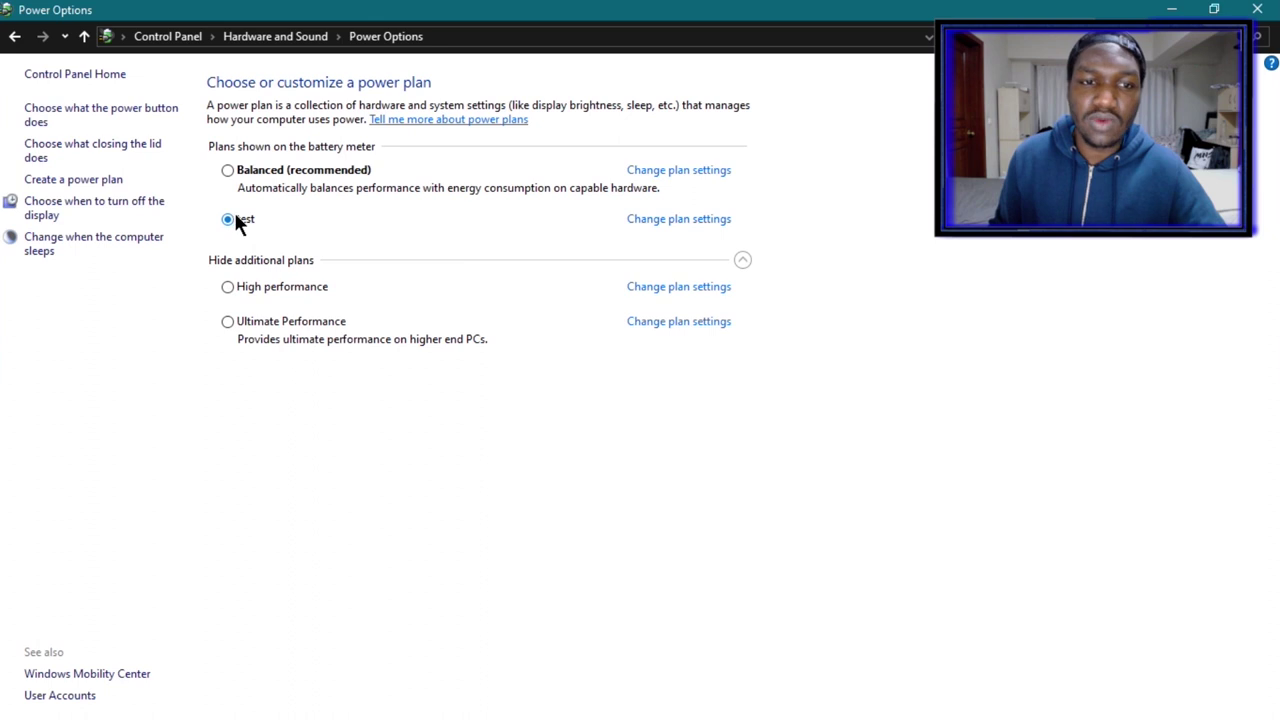
pyautogui.click(262, 292)
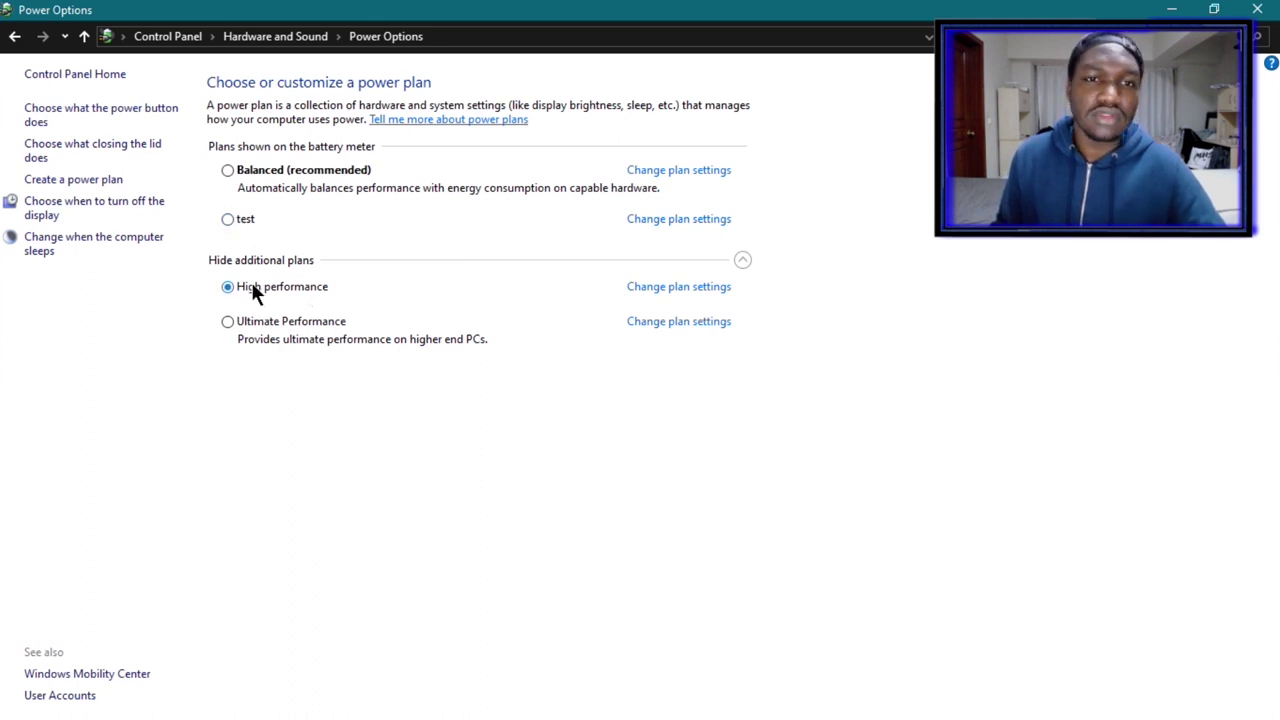
pyautogui.click(1274, 6)
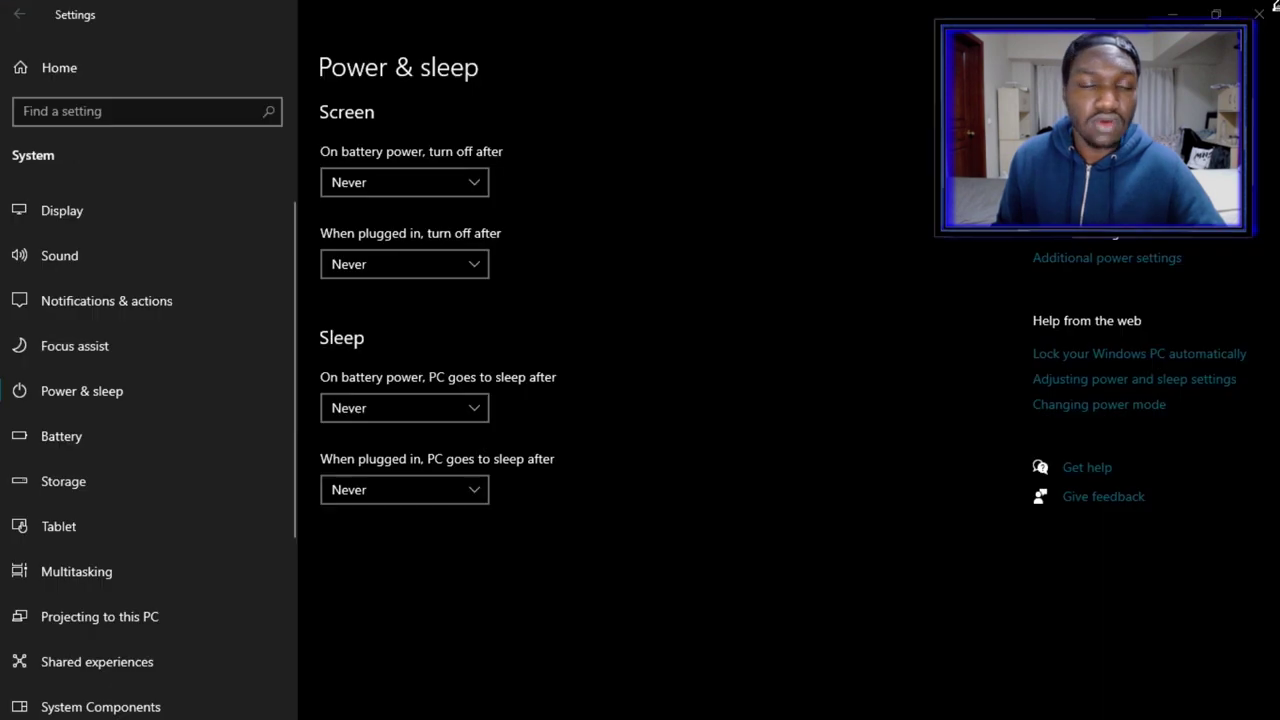
# Step: In the Tablet settings, choose Never use tablet mode at sign-in and Don't switch to tablet mode when used as a tablet
pyautogui.scroll(-3, 295, 300)
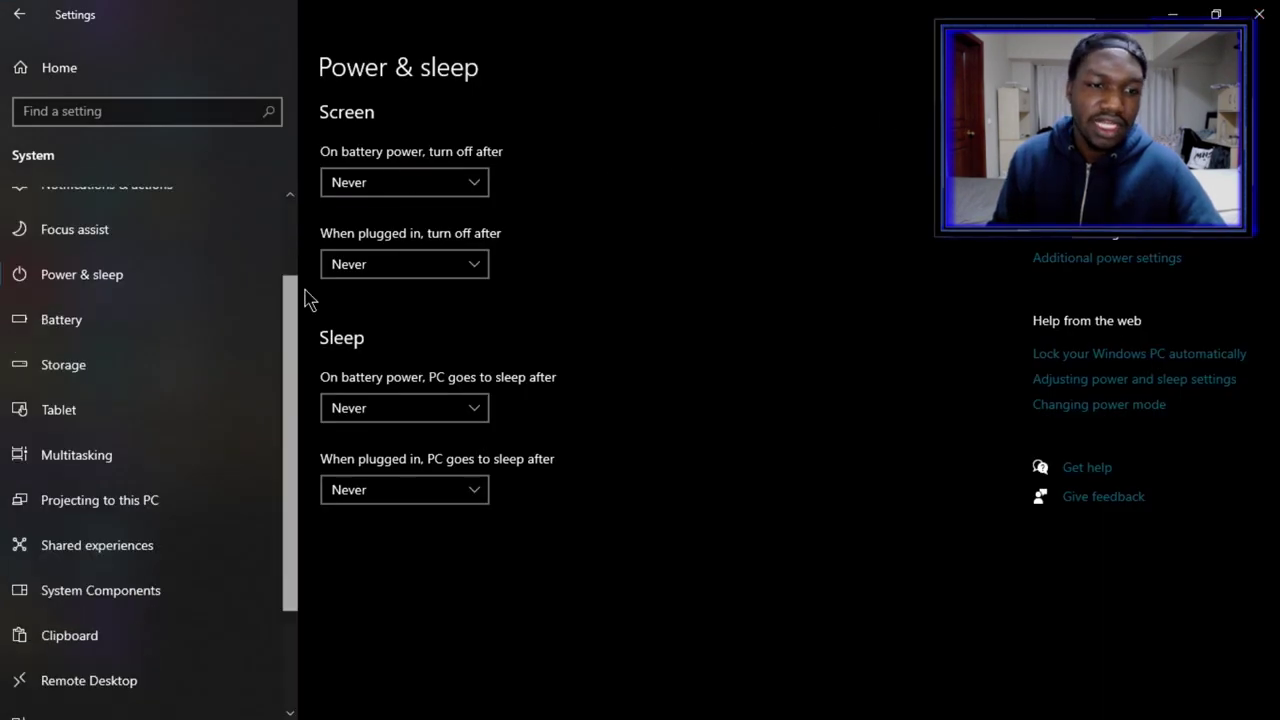
pyautogui.click(78, 366)
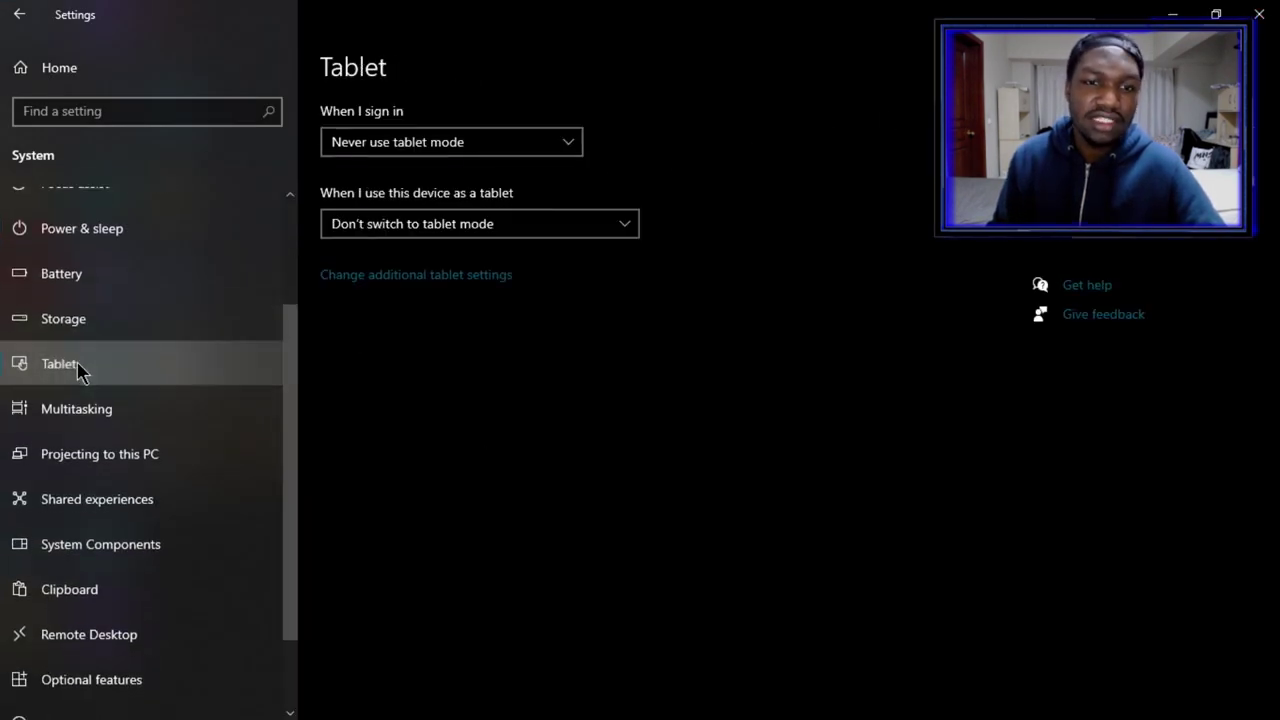
pyautogui.click(470, 150)
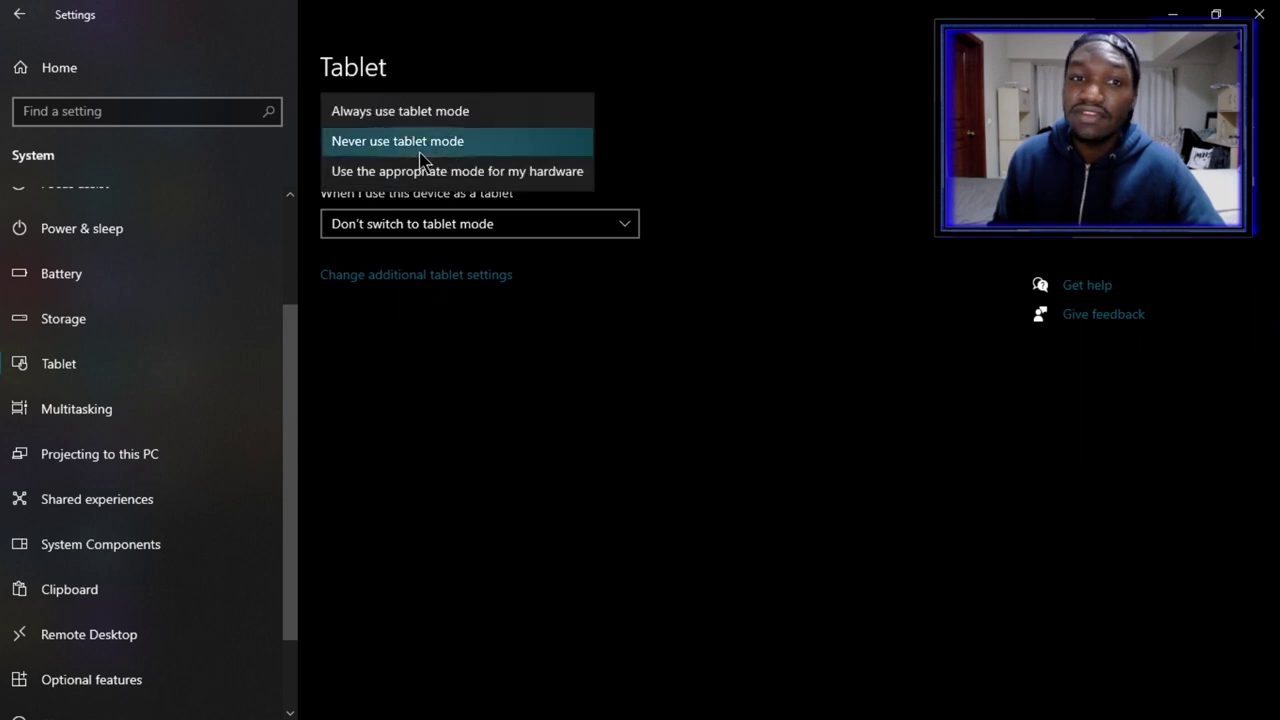
pyautogui.click(435, 145)
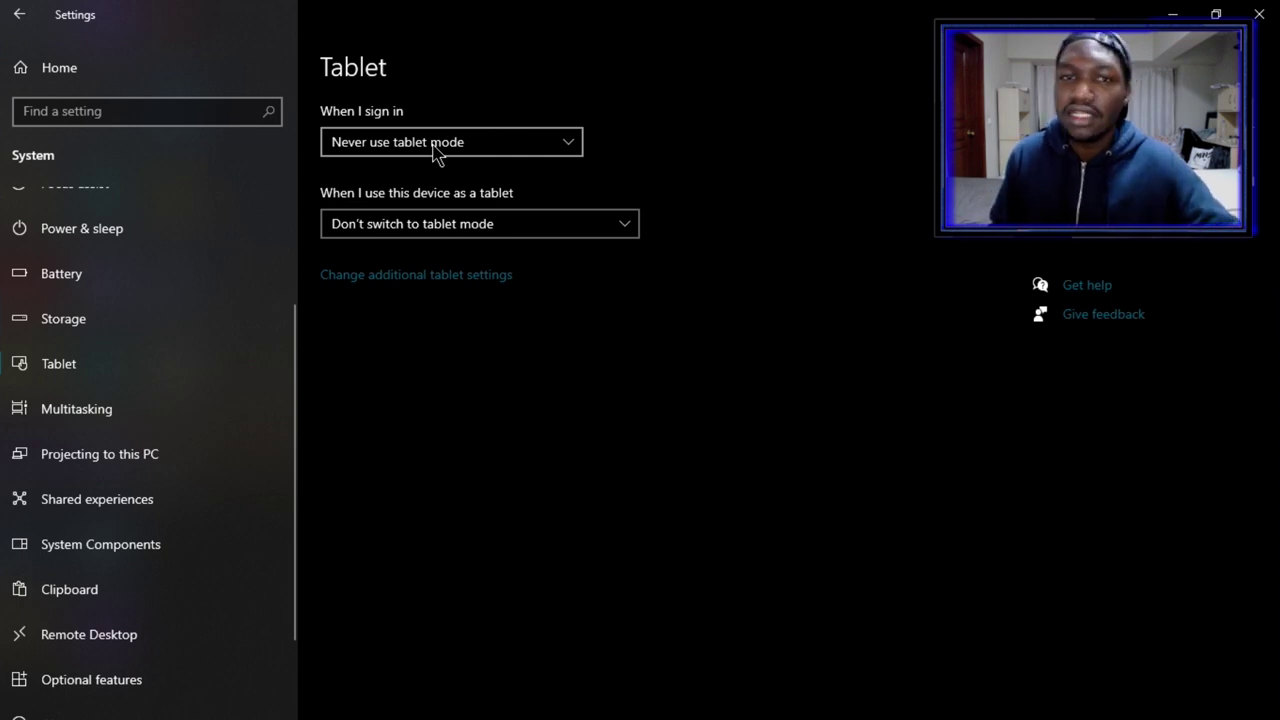
pyautogui.click(437, 145)
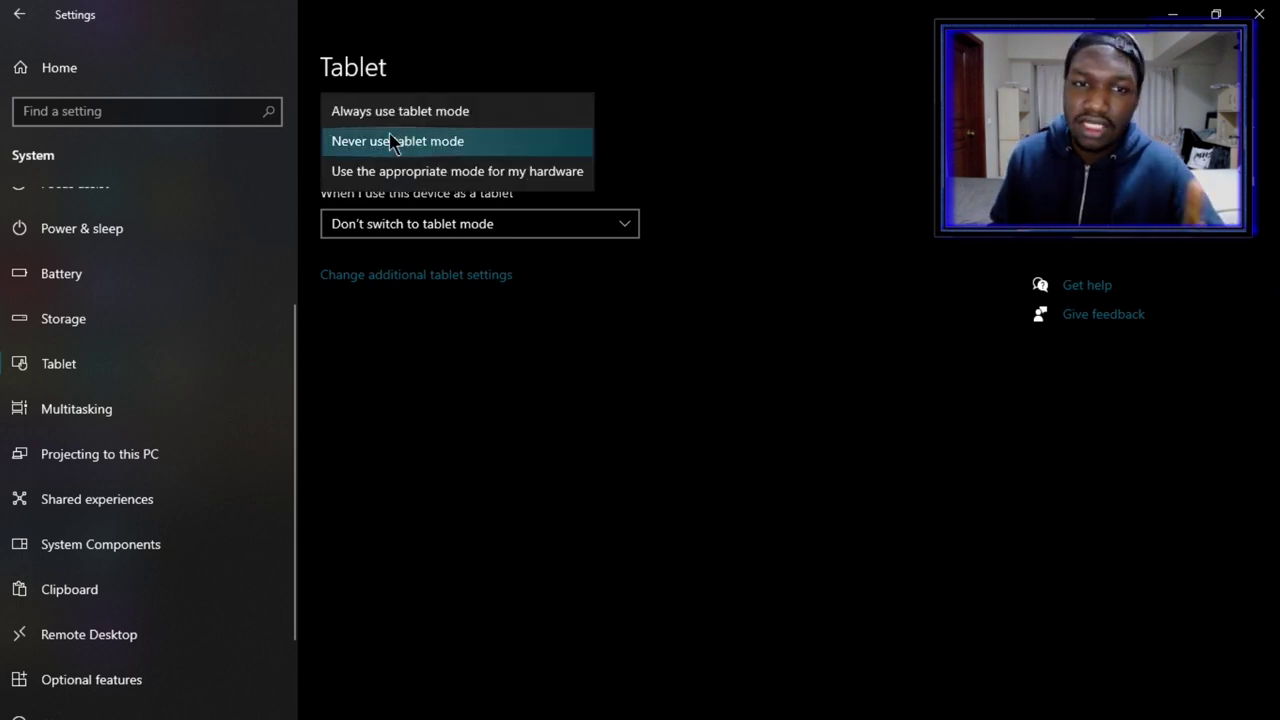
pyautogui.click(408, 145)
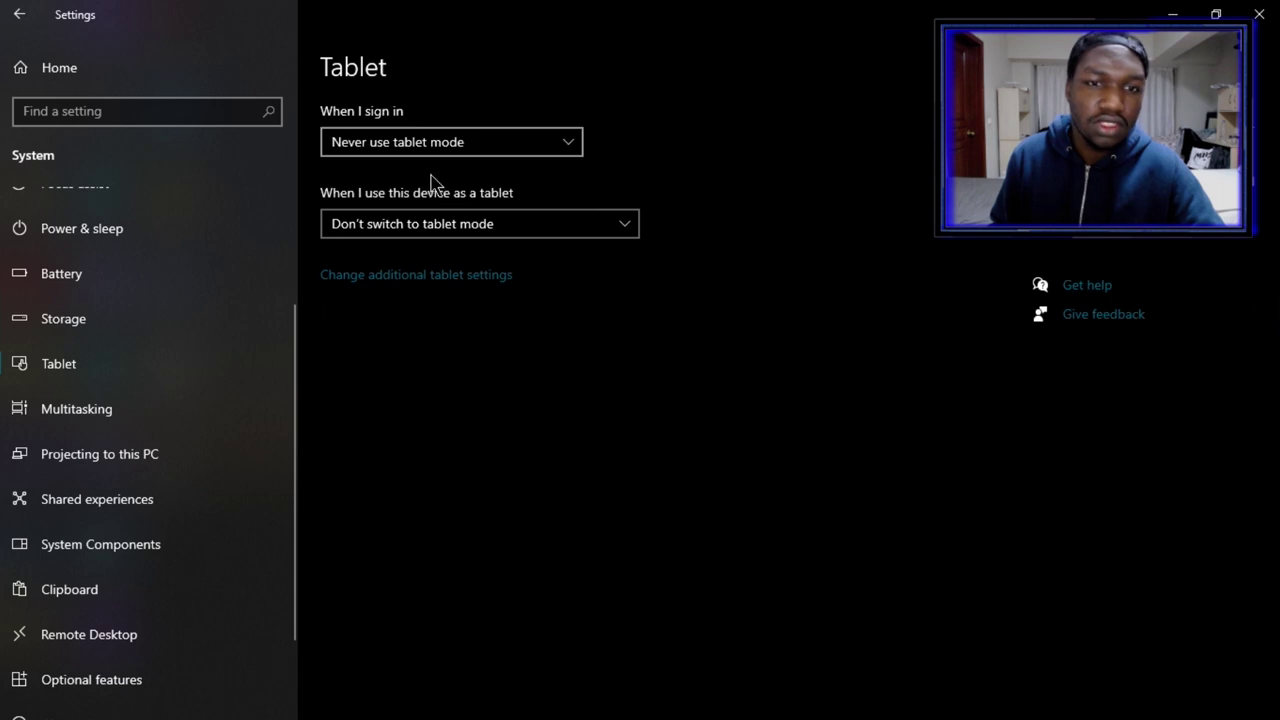
pyautogui.click(425, 230)
pyautogui.click(411, 236)
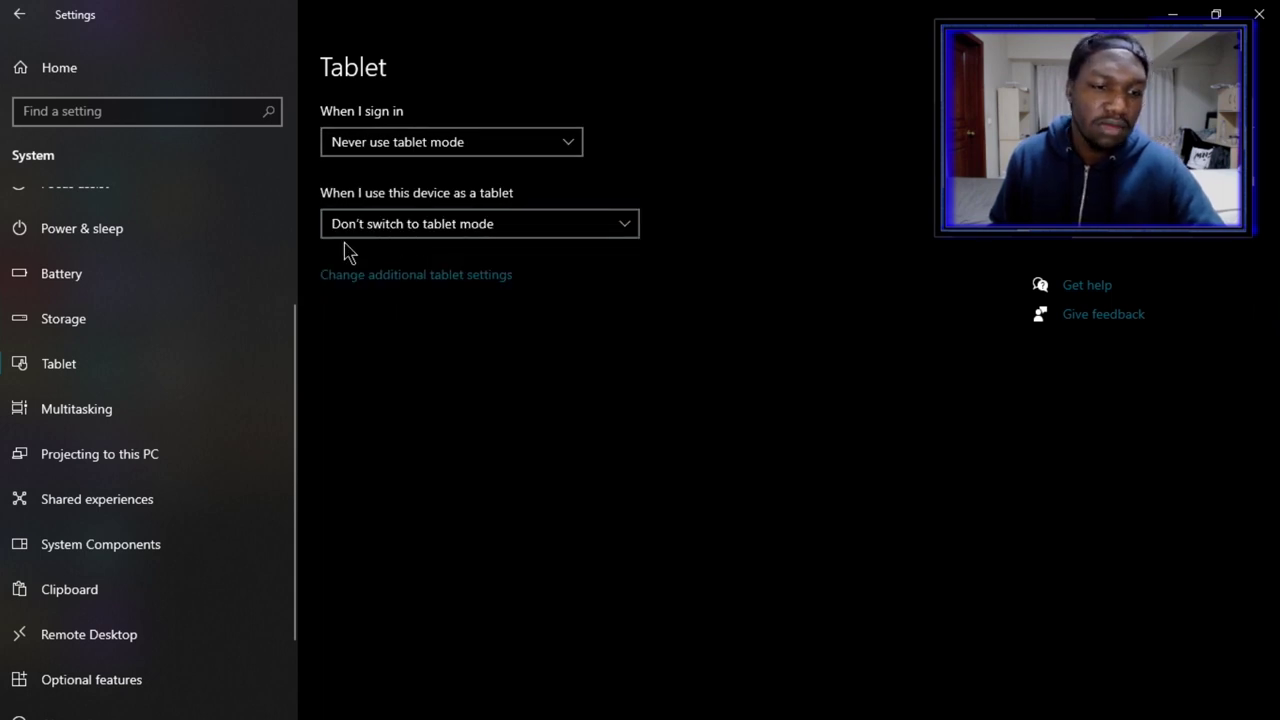
# Step: Turn off Transparency effects in the Colors settings under Personalization
pyautogui.moveTo(294, 371); pyautogui.dragTo(293, 218)
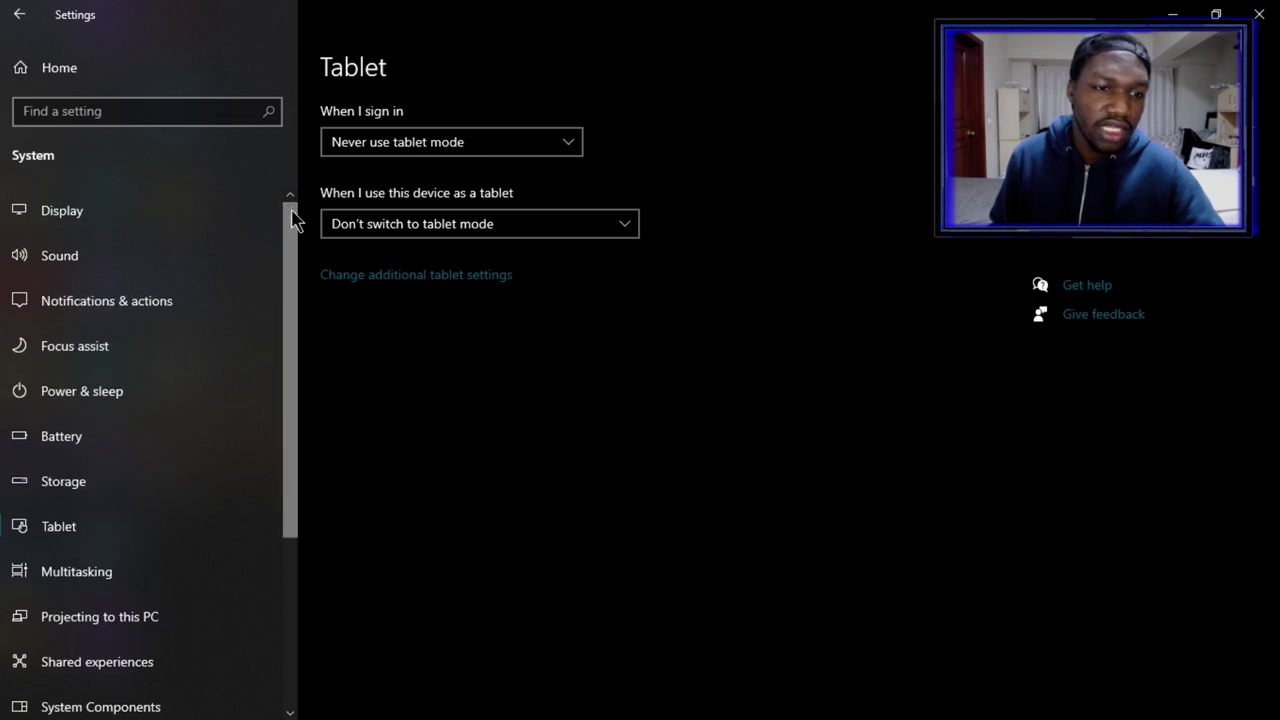
pyautogui.click(36, 79)
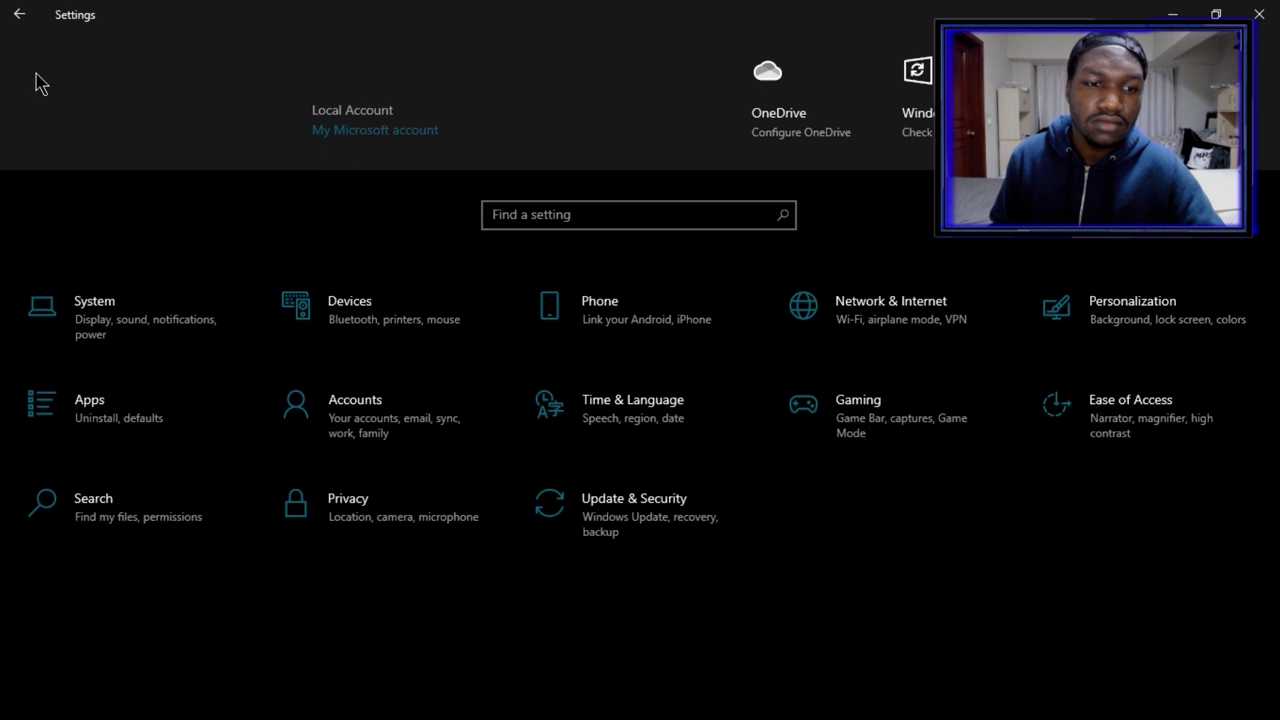
pyautogui.click(1162, 333)
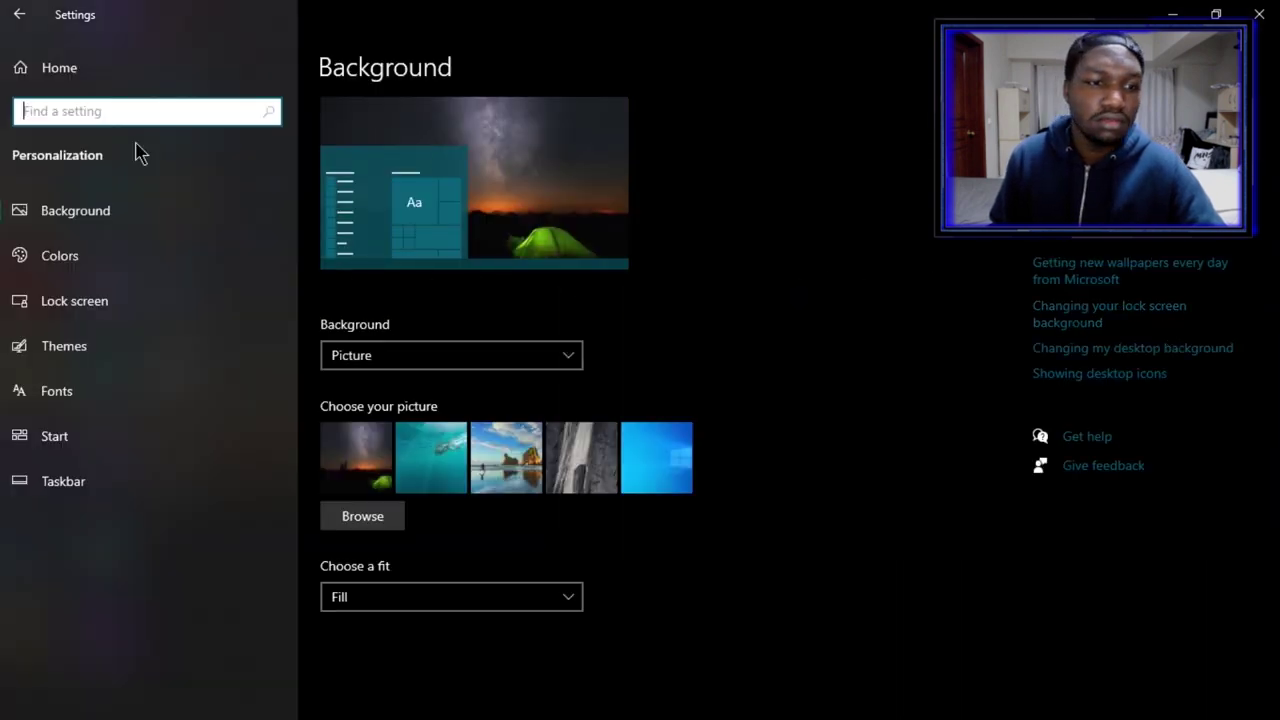
pyautogui.click(87, 255)
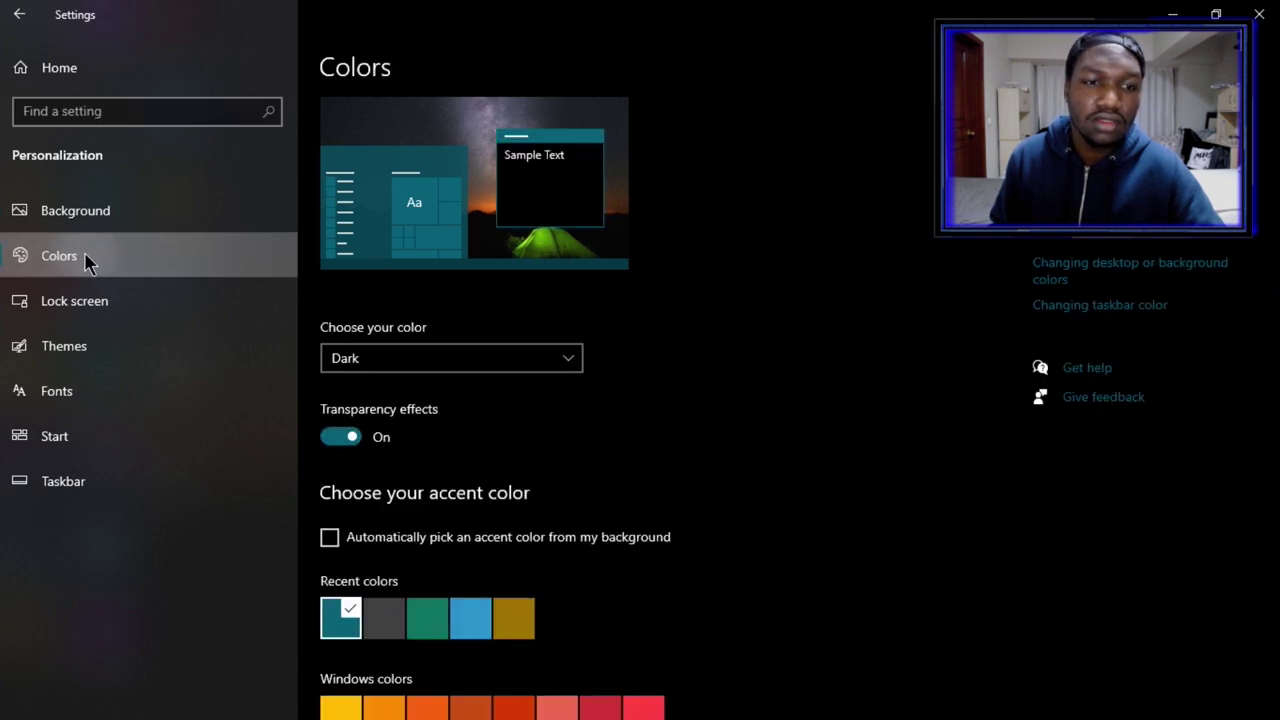
pyautogui.click(350, 440)
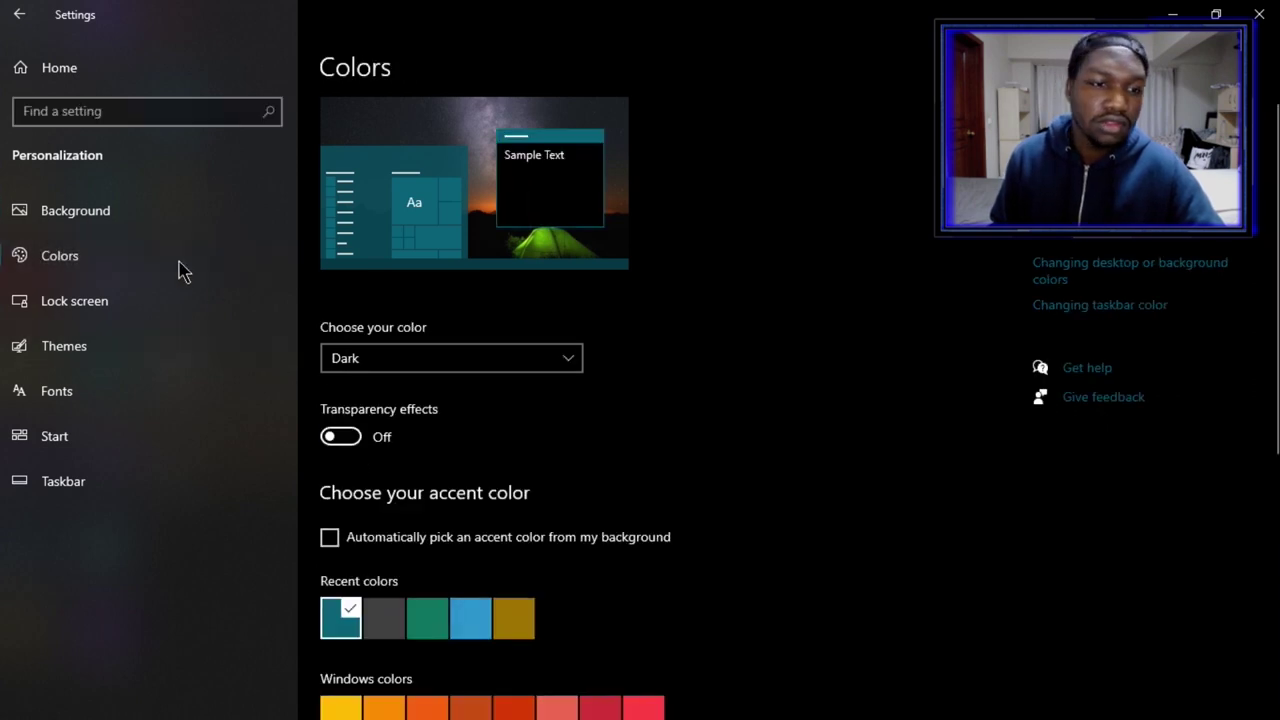
# Step: Review the Start personalization settings and check how the Start menu looks
pyautogui.click(76, 446)
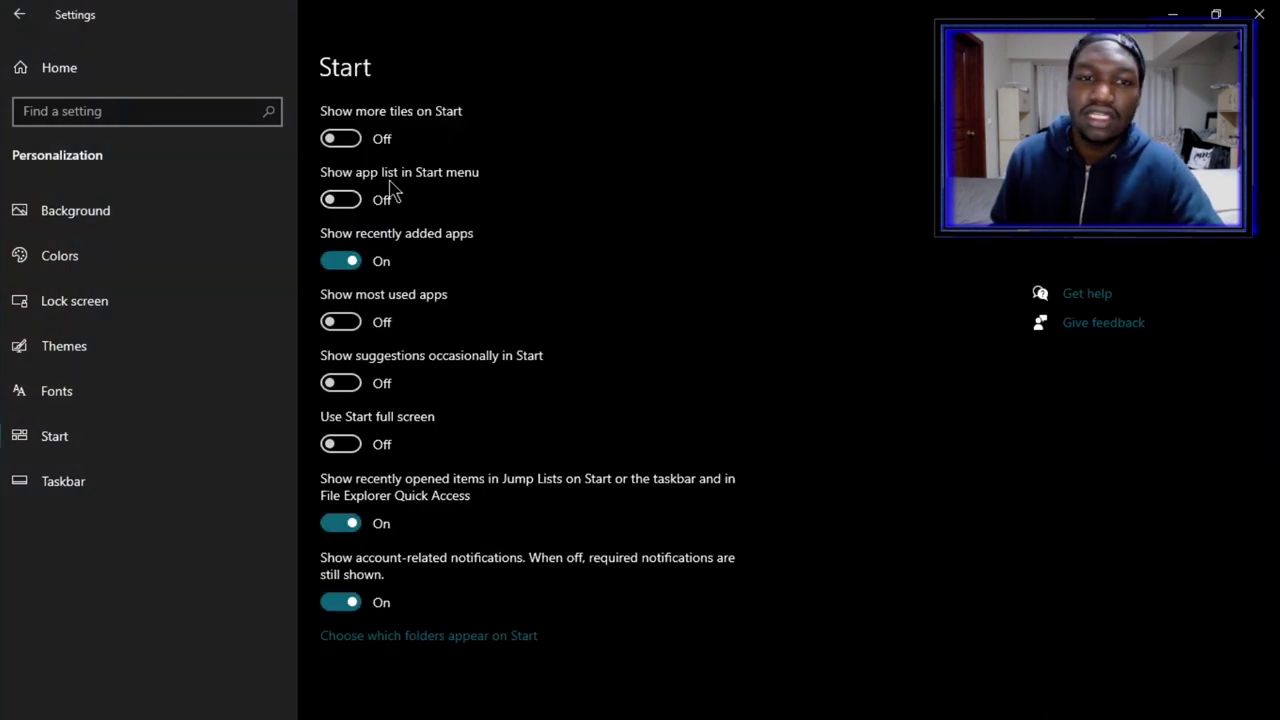
pyautogui.click(26, 18)
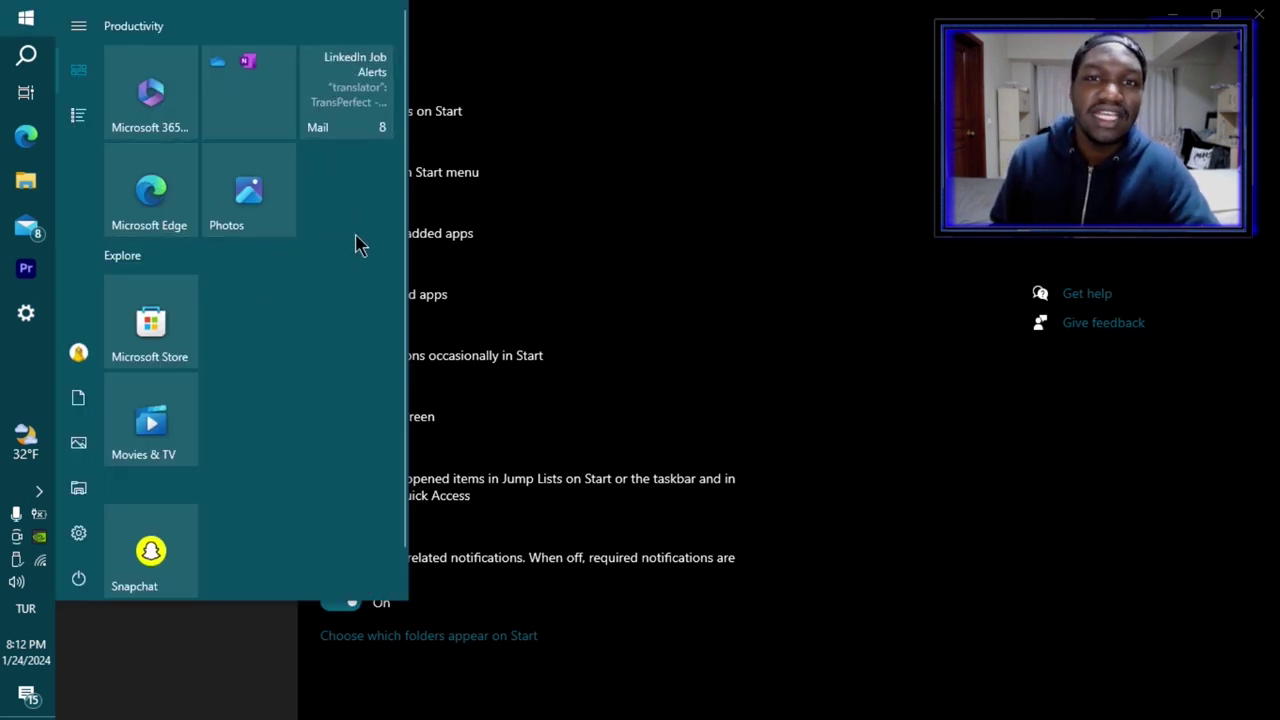
pyautogui.click(660, 182)
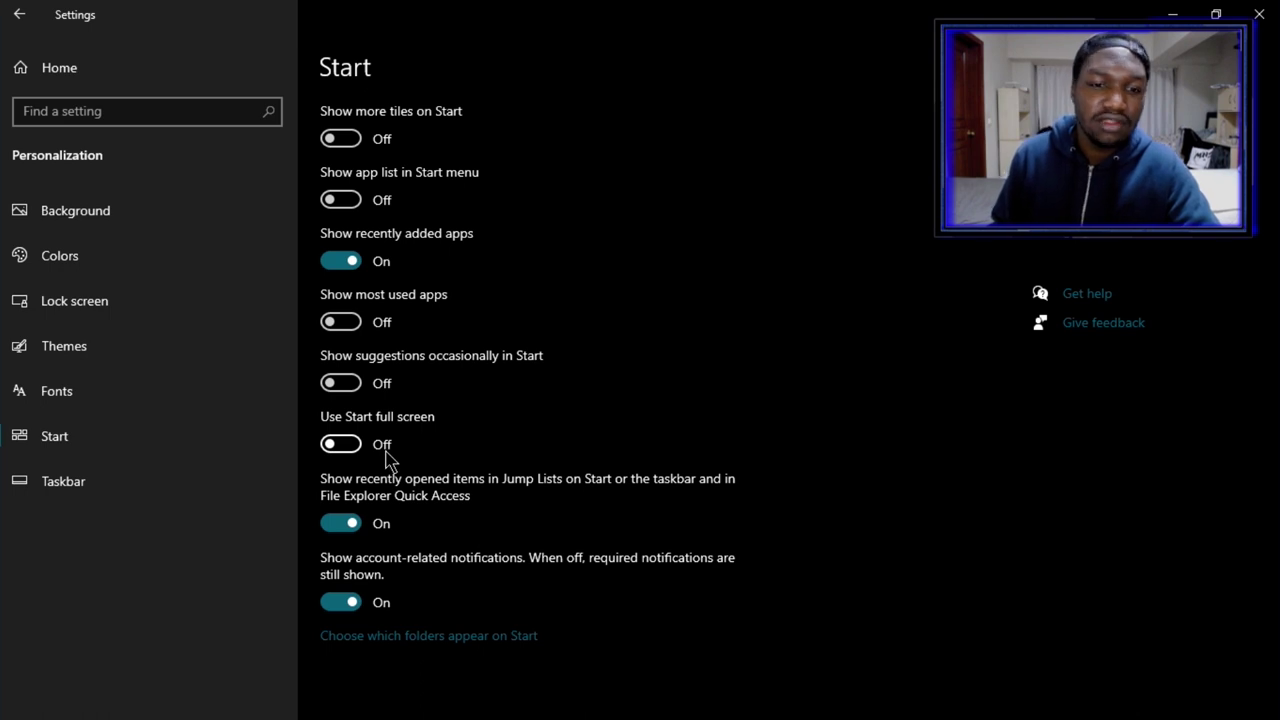
# Step: In the Startup apps settings, turn off Free Download Manager, LogiTune and Microsoft OneDrive
pyautogui.click(32, 22)
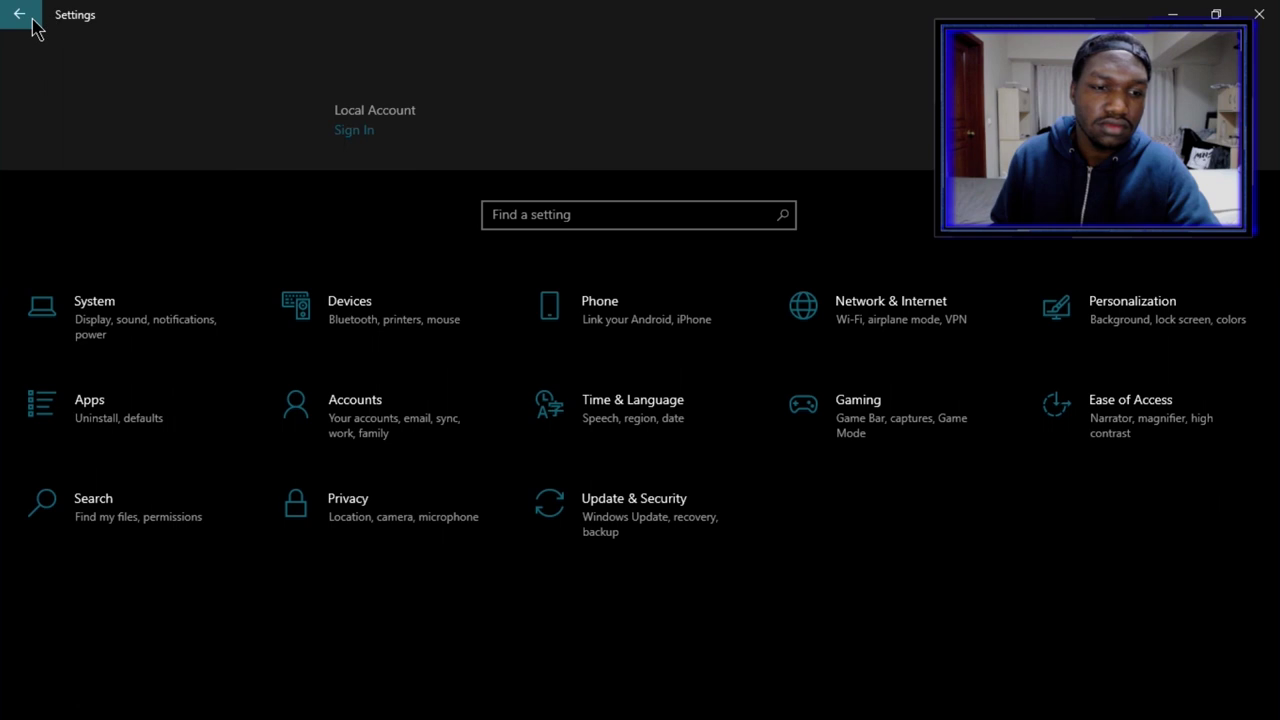
pyautogui.click(147, 414)
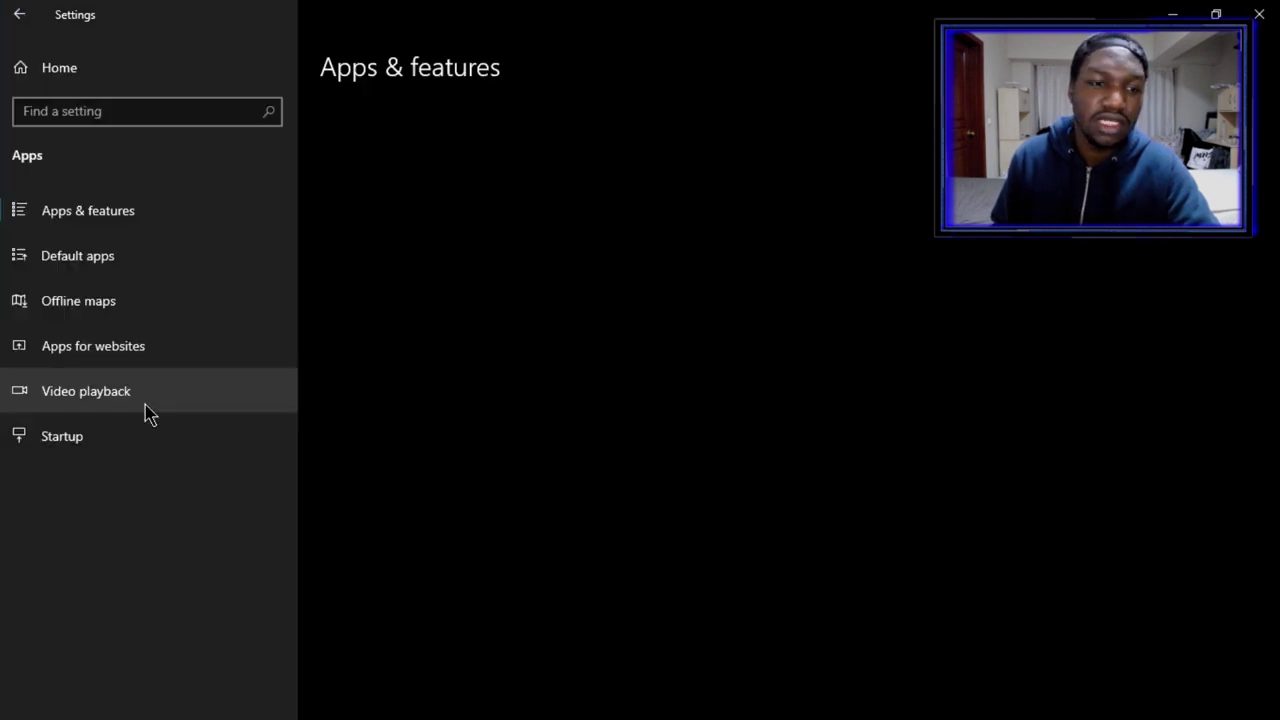
pyautogui.click(99, 435)
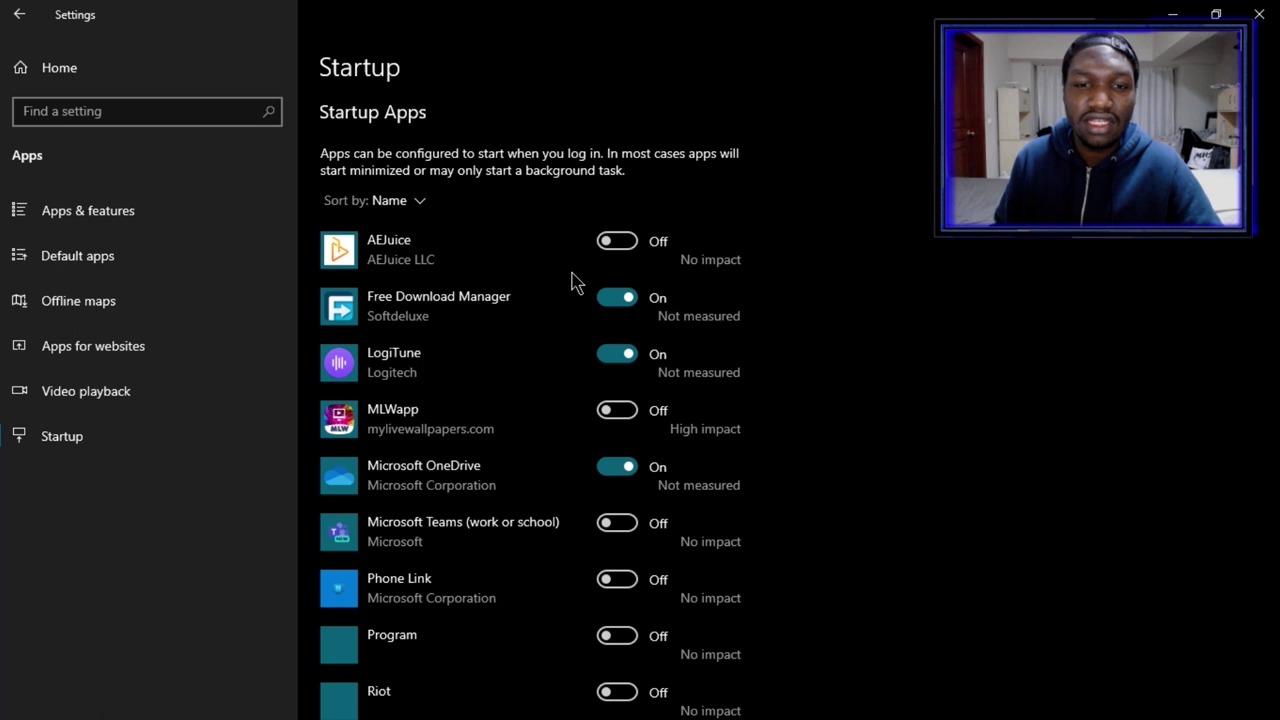
pyautogui.scroll(-2, 550, 265)
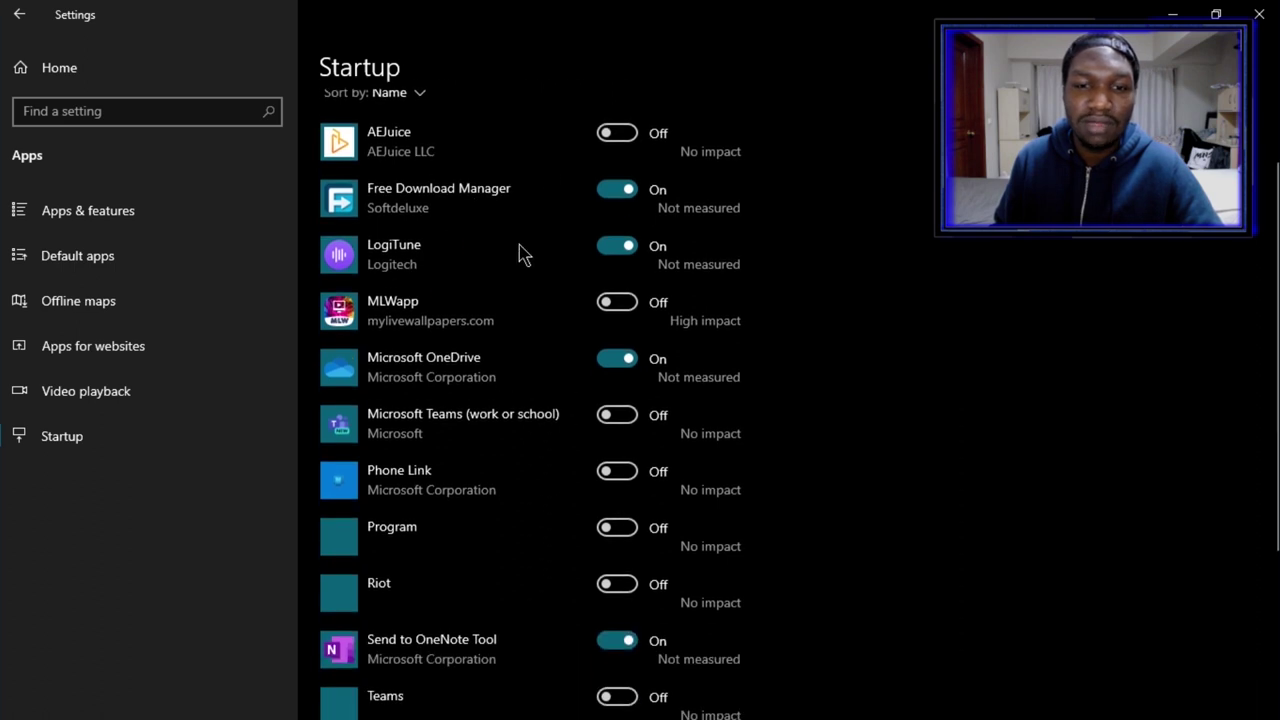
pyautogui.click(620, 192)
pyautogui.click(620, 247)
pyautogui.click(620, 360)
# Step: Turn off Send to OneNote Tool and the remaining enabled app further down the startup list
pyautogui.scroll(-2, 618, 366)
pyautogui.scroll(-4, 618, 368)
pyautogui.click(617, 352)
pyautogui.click(620, 575)
pyautogui.scroll(8, 305, 250)
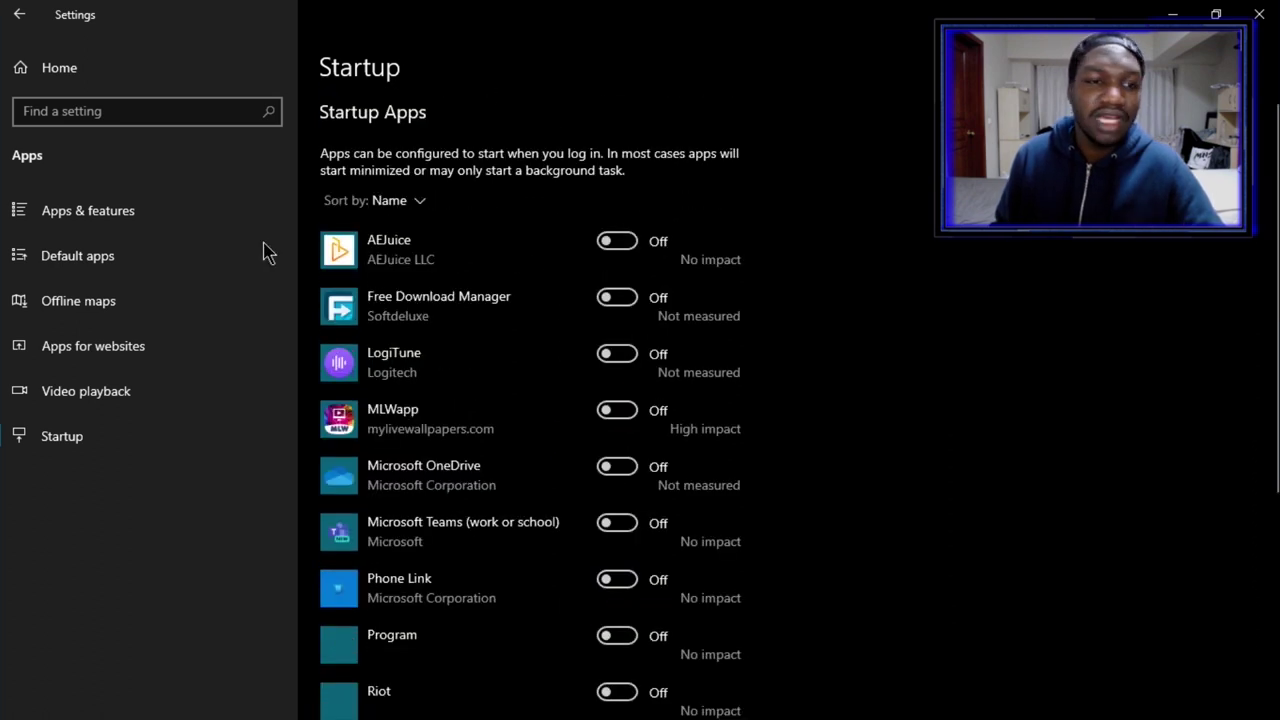
# Step: Look through the installed apps and check the uninstall options for Instagram, Intel C++ Redistributables and Logitech Capture
pyautogui.click(152, 219)
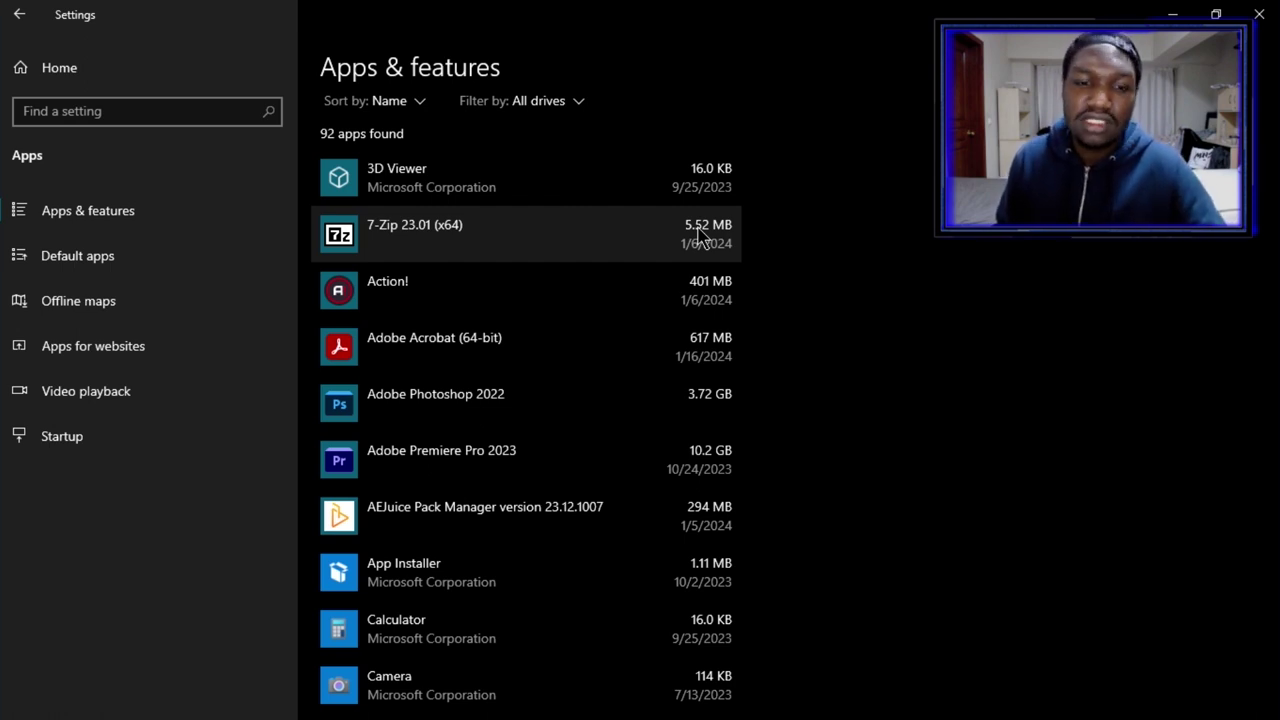
pyautogui.scroll(-10, 700, 240)
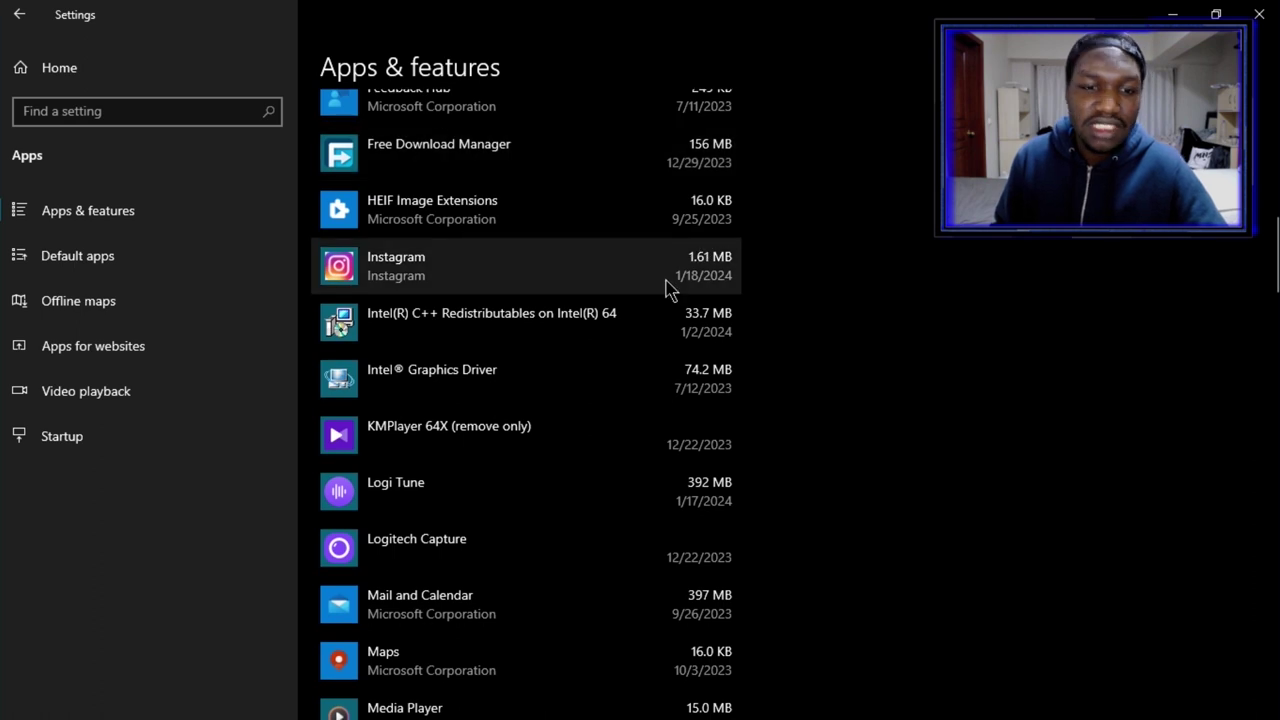
pyautogui.click(660, 265)
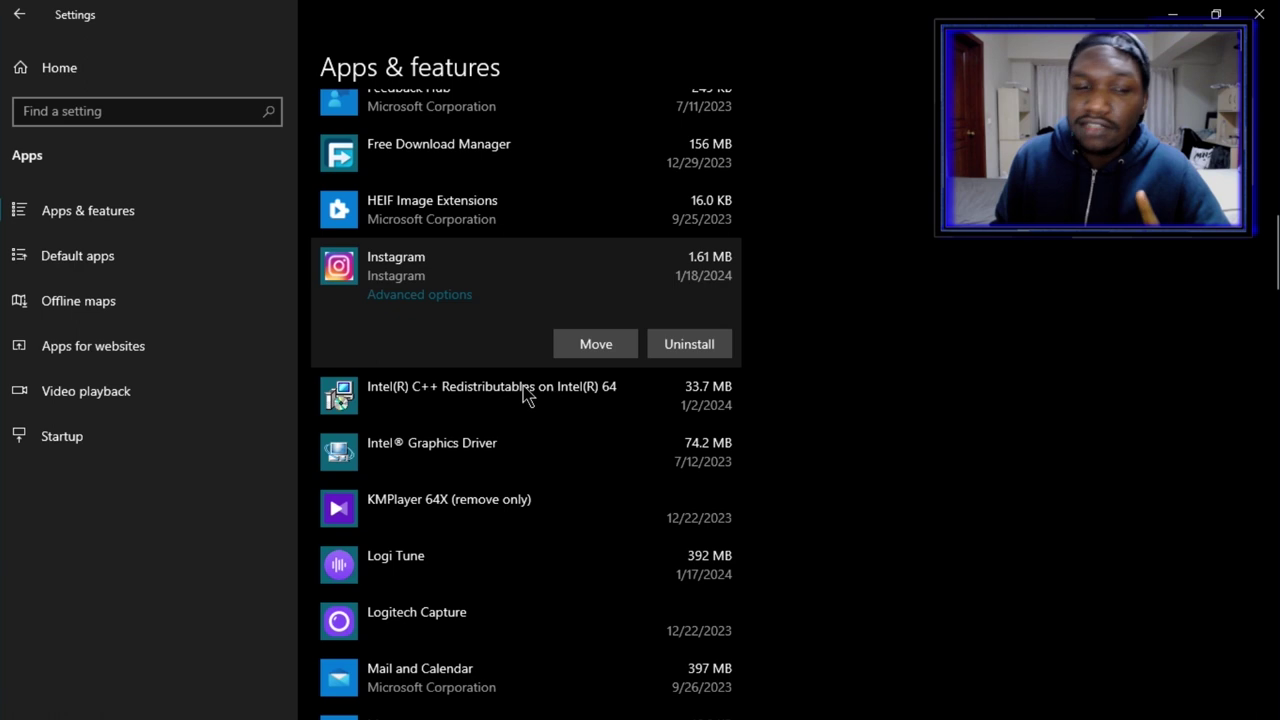
pyautogui.click(448, 412)
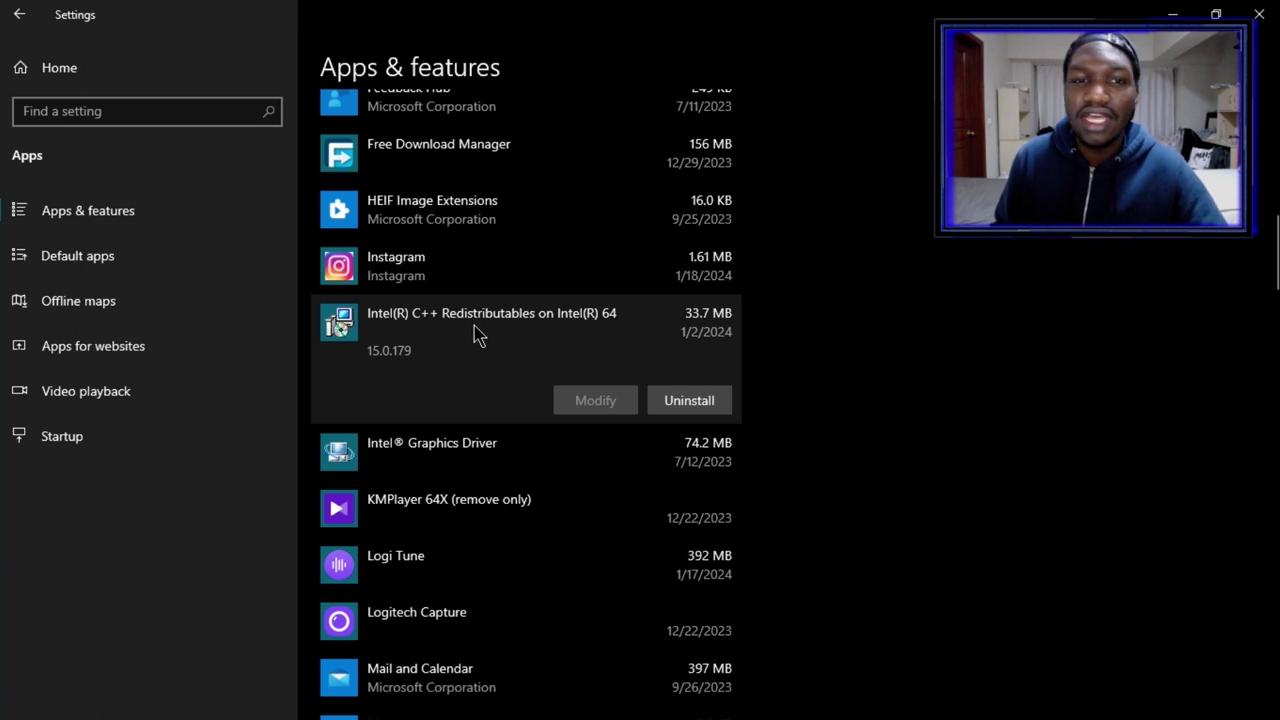
pyautogui.scroll(-2, 477, 334)
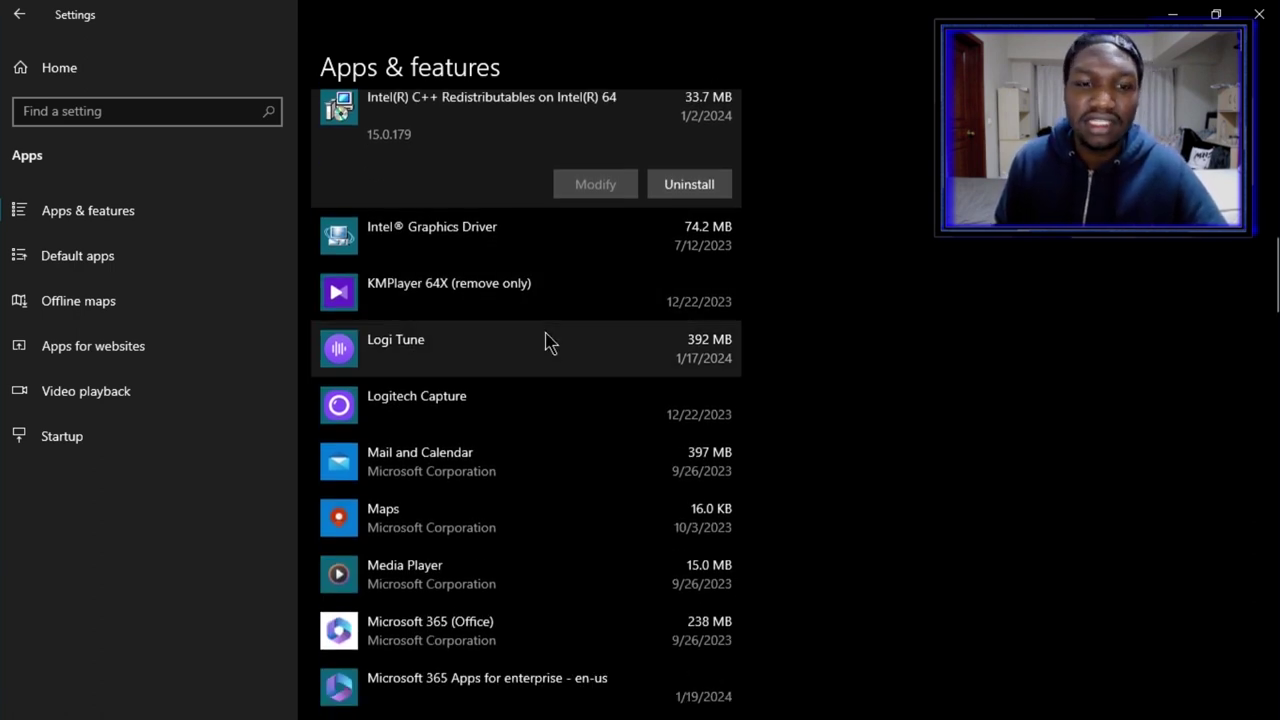
pyautogui.click(430, 402)
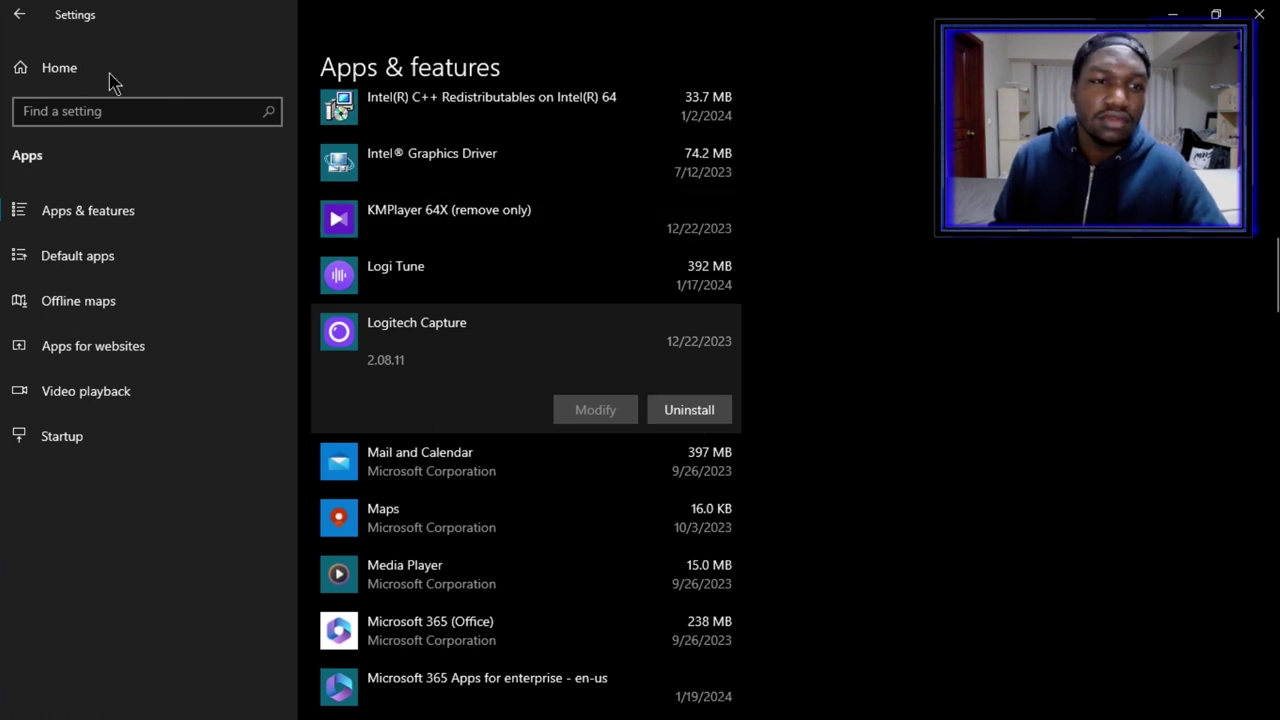
# Step: Turn off Game Bar in the Gaming settings and look over its keyboard shortcuts
pyautogui.click(74, 60)
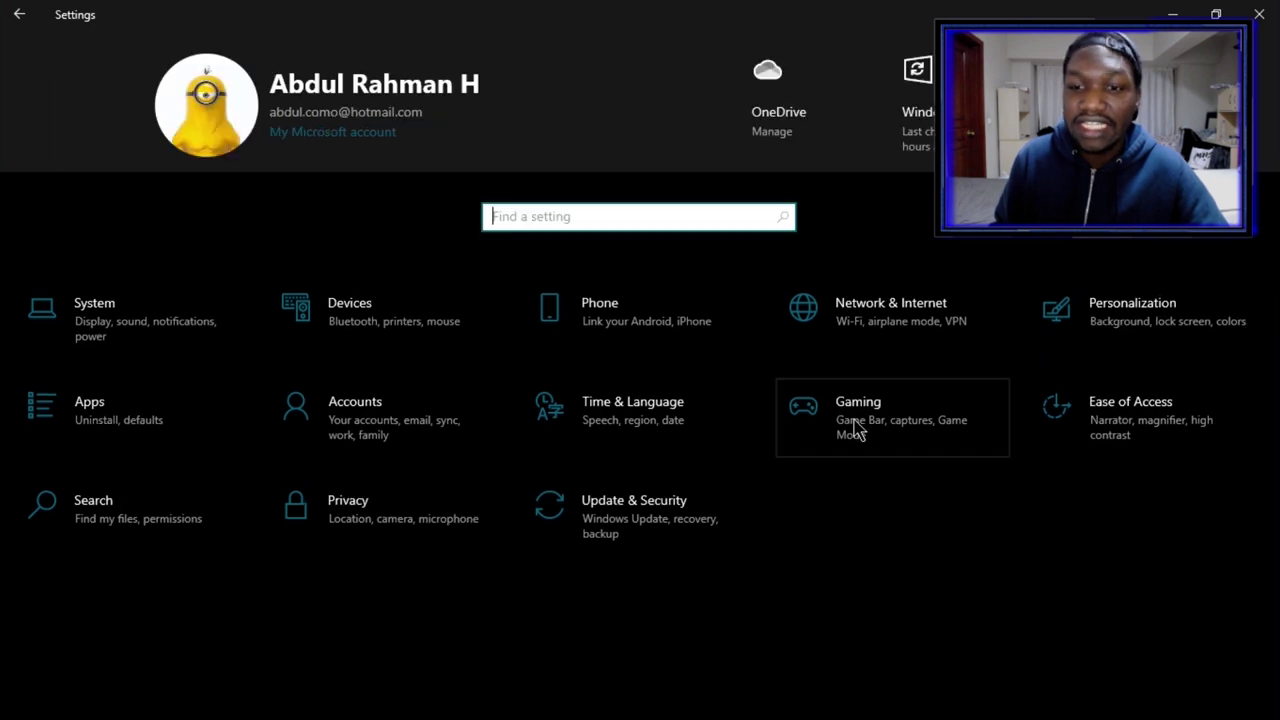
pyautogui.click(852, 430)
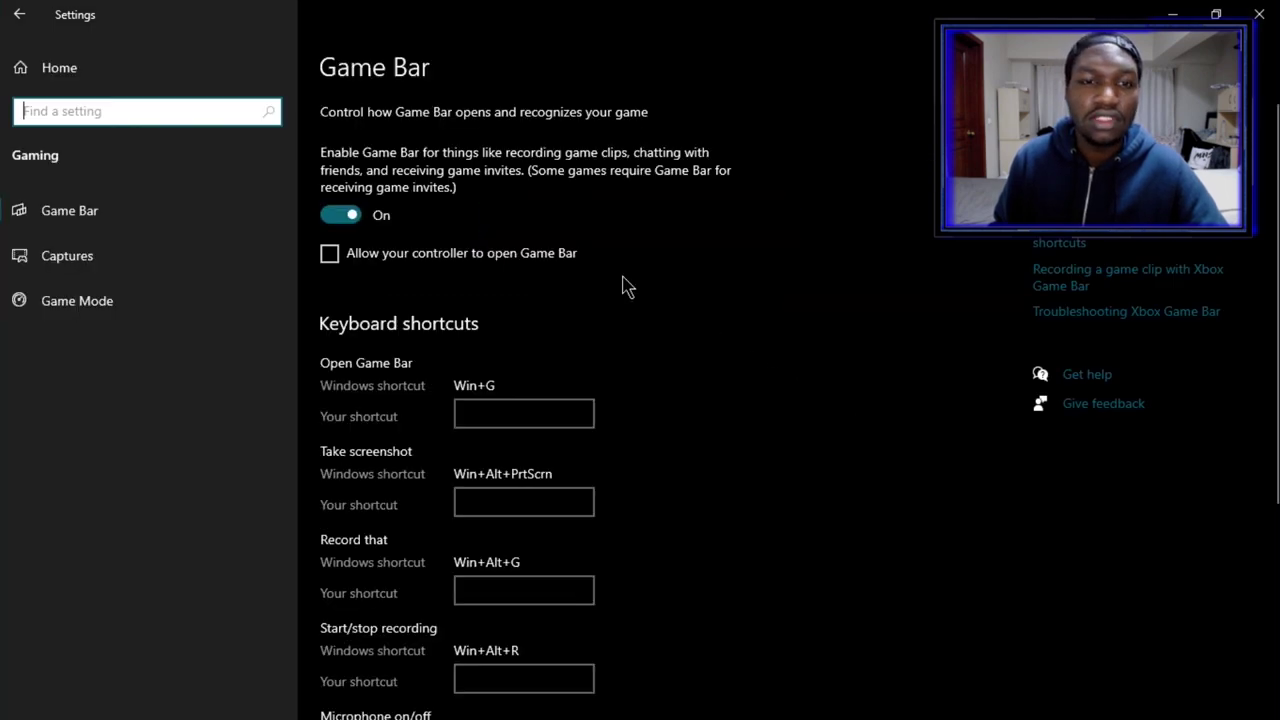
pyautogui.click(352, 218)
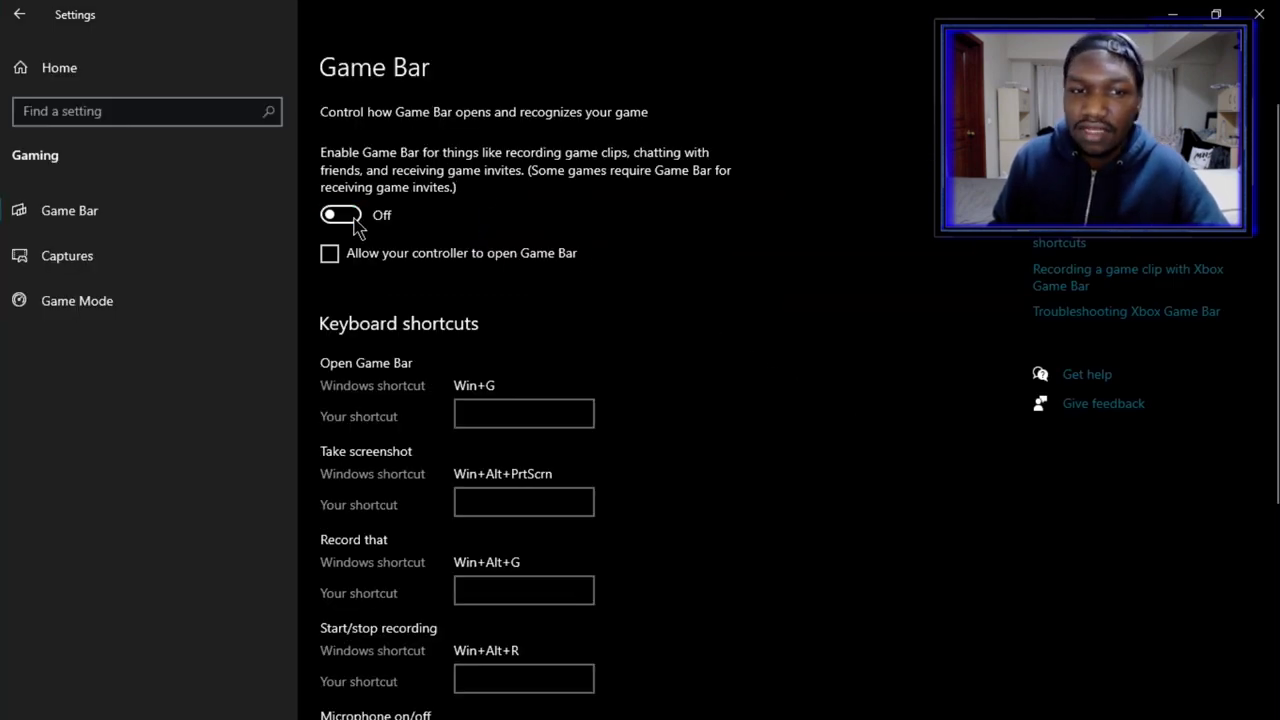
pyautogui.scroll(-3, 355, 225)
pyautogui.scroll(-5, 357, 223)
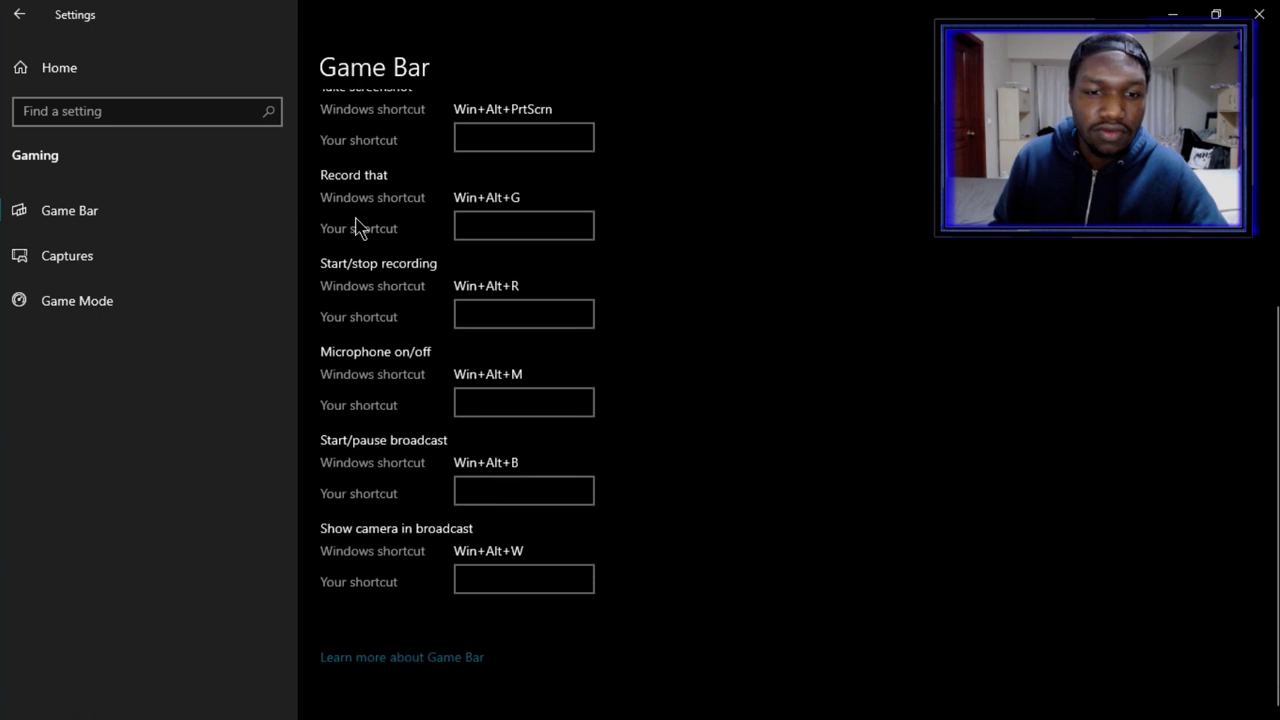
# Step: In the Captures settings, turn off background recording while playing and audio recording for games
pyautogui.click(131, 268)
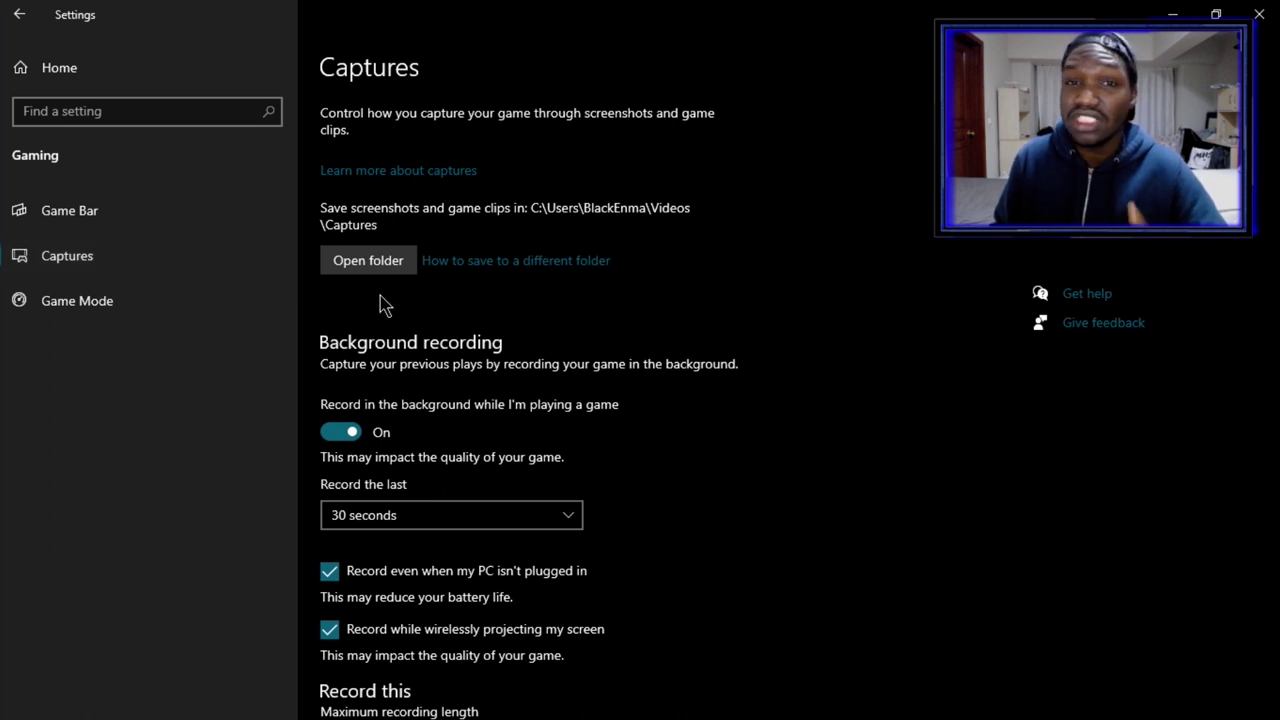
pyautogui.scroll(-3, 477, 380)
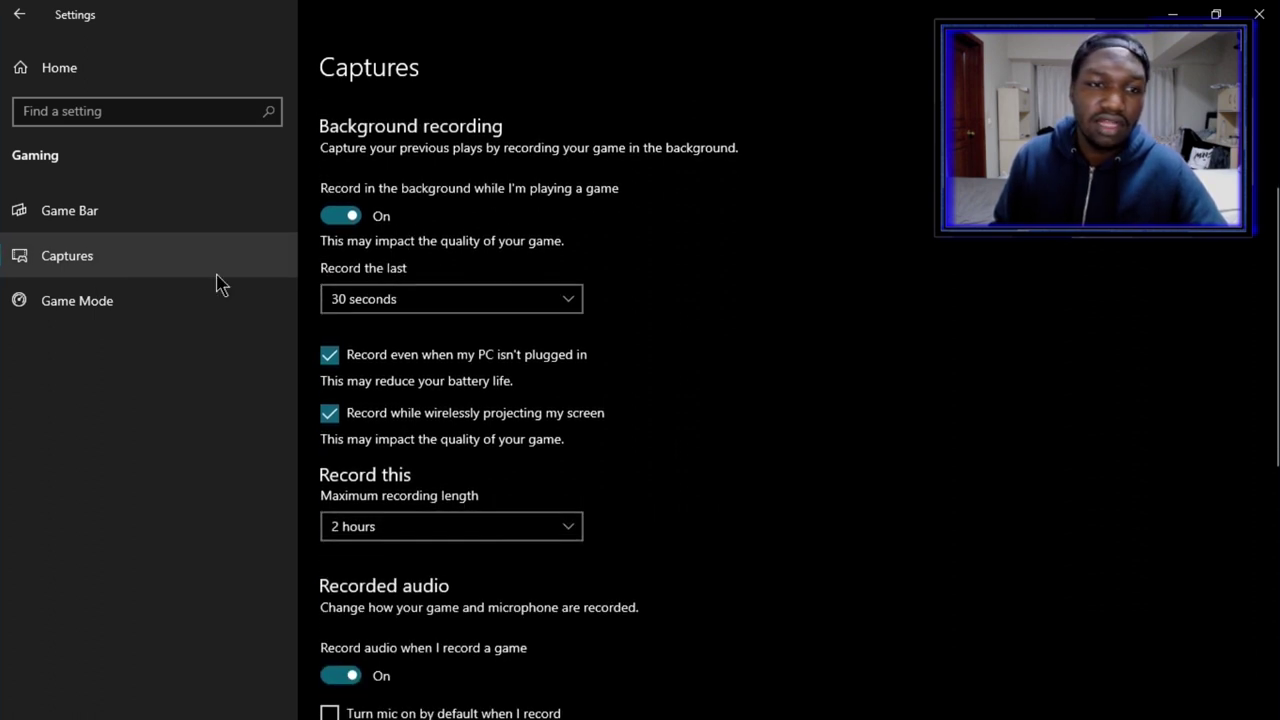
pyautogui.click(350, 218)
pyautogui.scroll(-2, 363, 229)
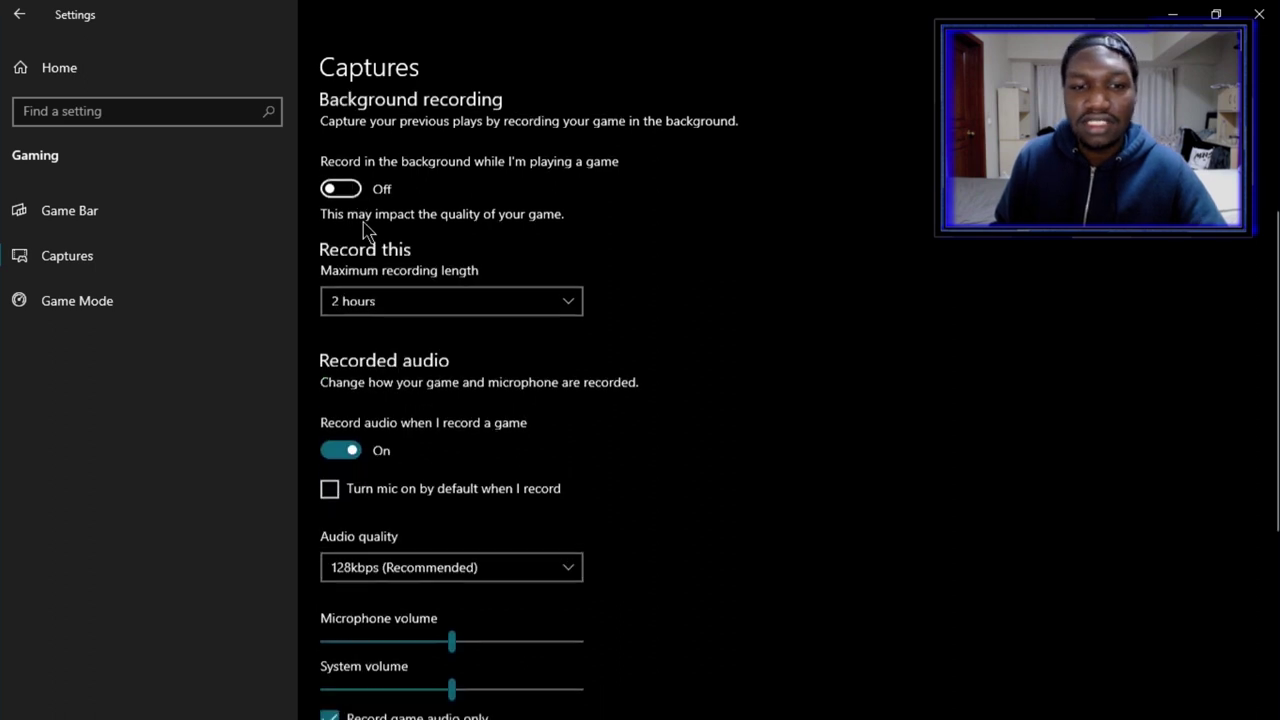
pyautogui.click(352, 371)
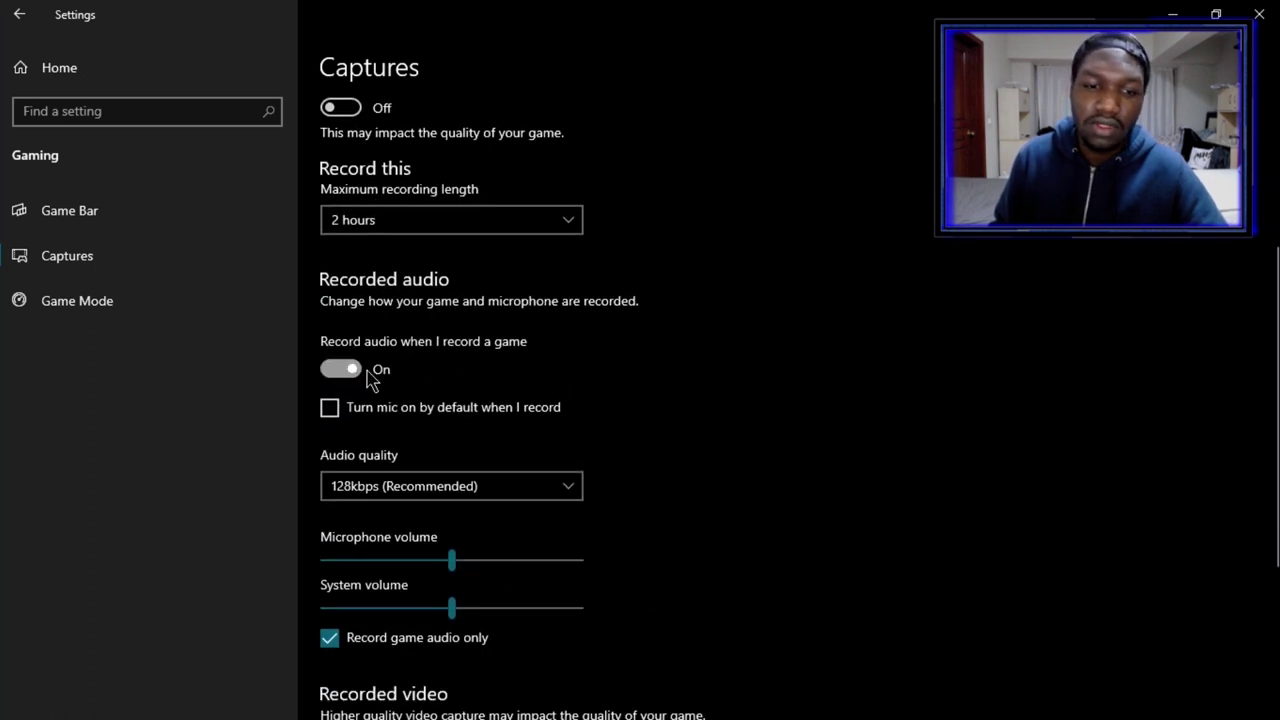
pyautogui.scroll(2, 385, 325)
pyautogui.scroll(-1, 378, 420)
pyautogui.scroll(4, 408, 323)
# Step: Turn on Game Mode in the Gaming settings and return to the settings overview
pyautogui.click(105, 302)
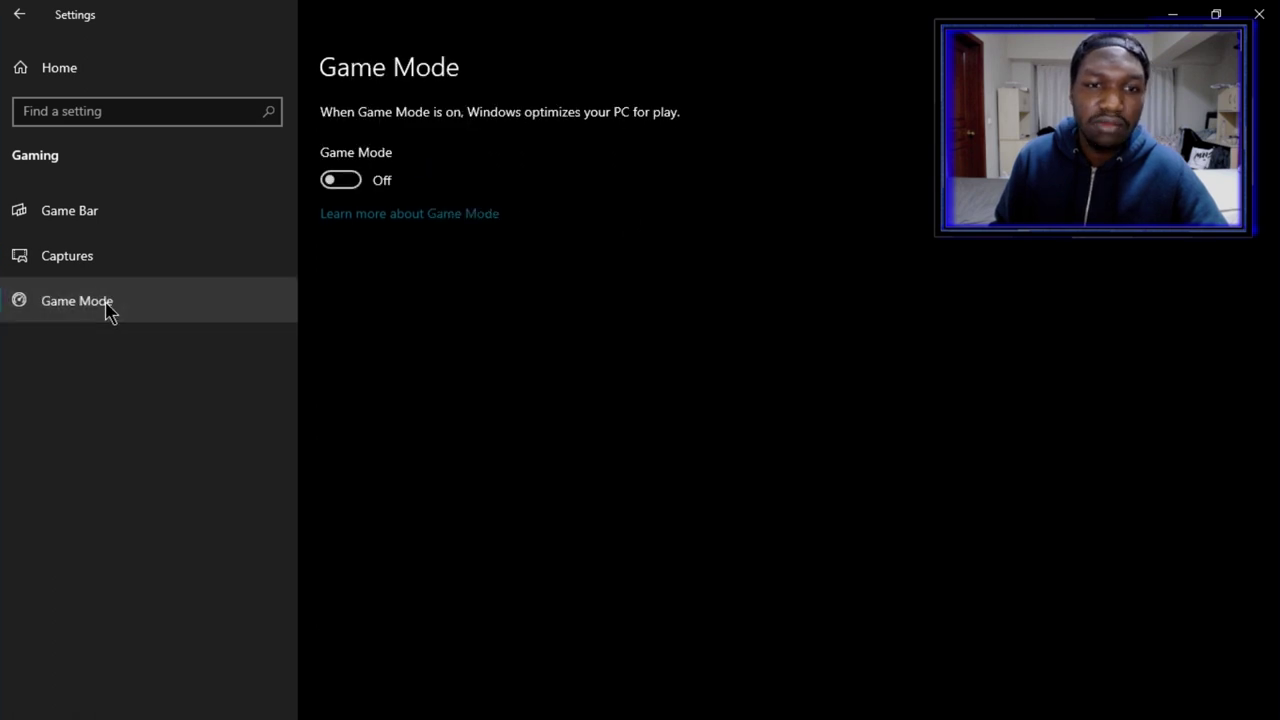
pyautogui.click(352, 186)
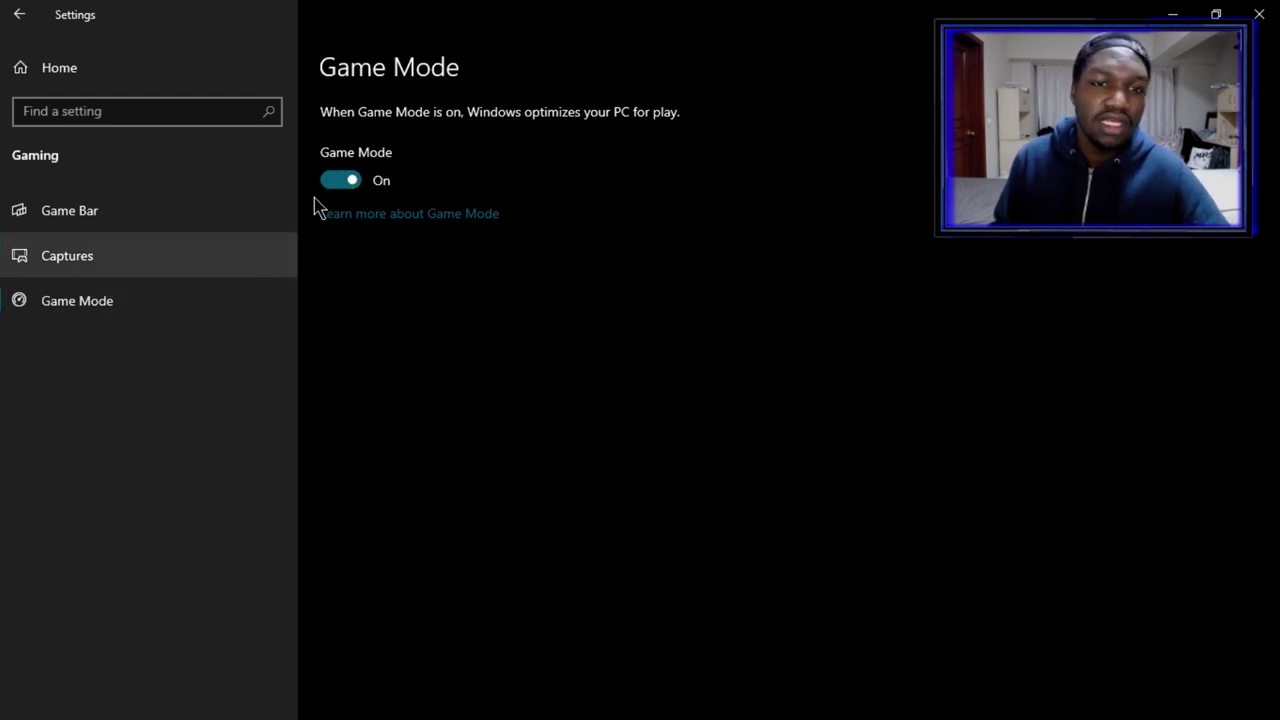
pyautogui.click(28, 22)
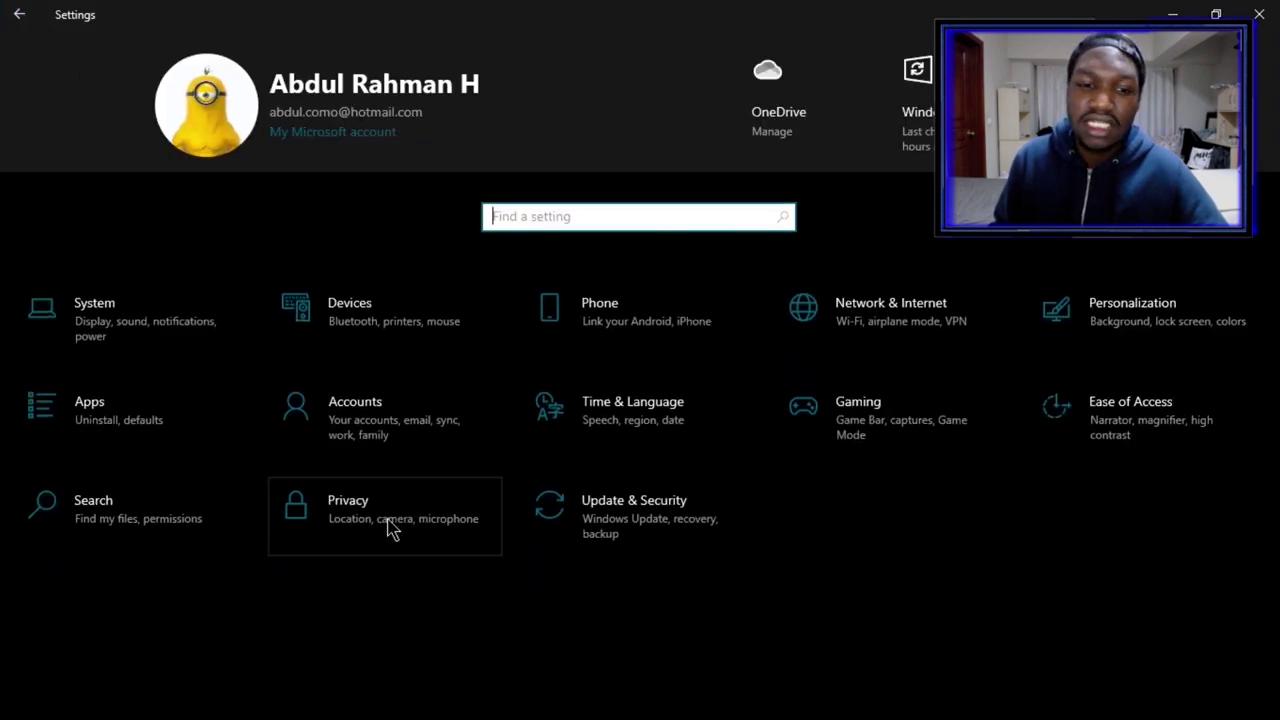
# Step: In the General privacy settings, turn off advertising ID, language list access, app launch tracking and suggested content in Settings
pyautogui.click(378, 520)
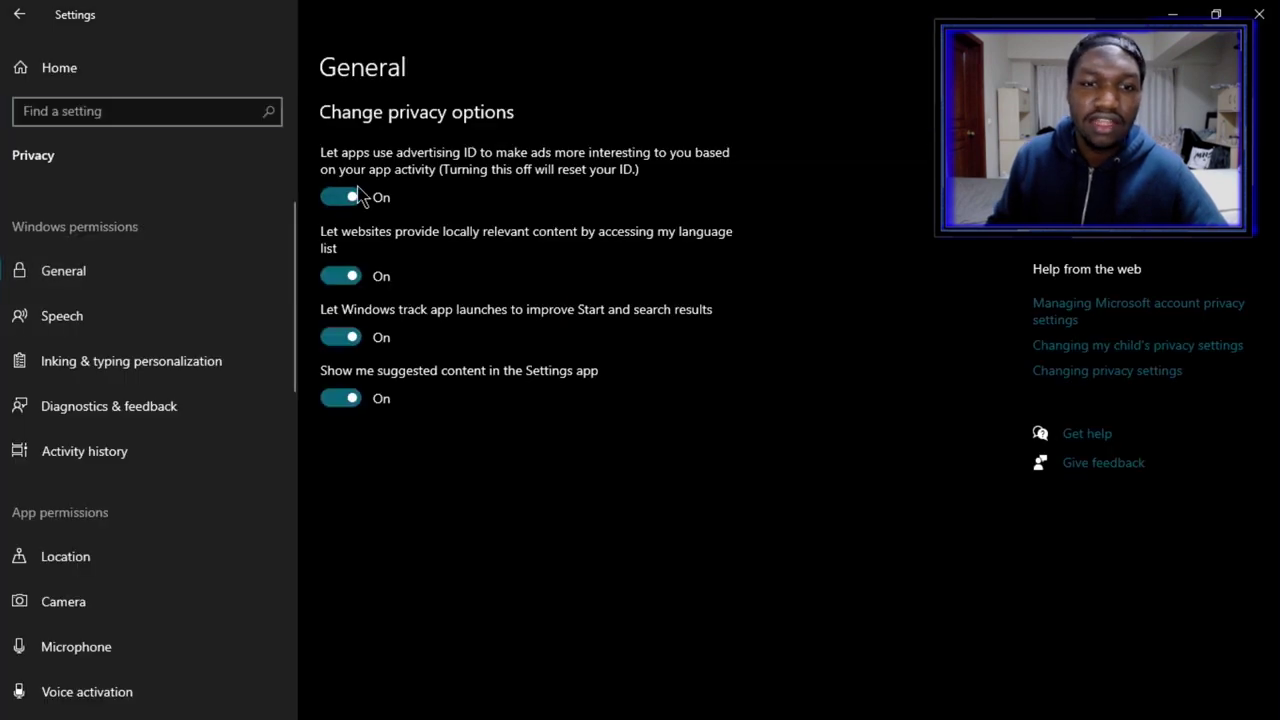
pyautogui.click(355, 197)
pyautogui.click(352, 276)
pyautogui.click(350, 337)
pyautogui.click(347, 398)
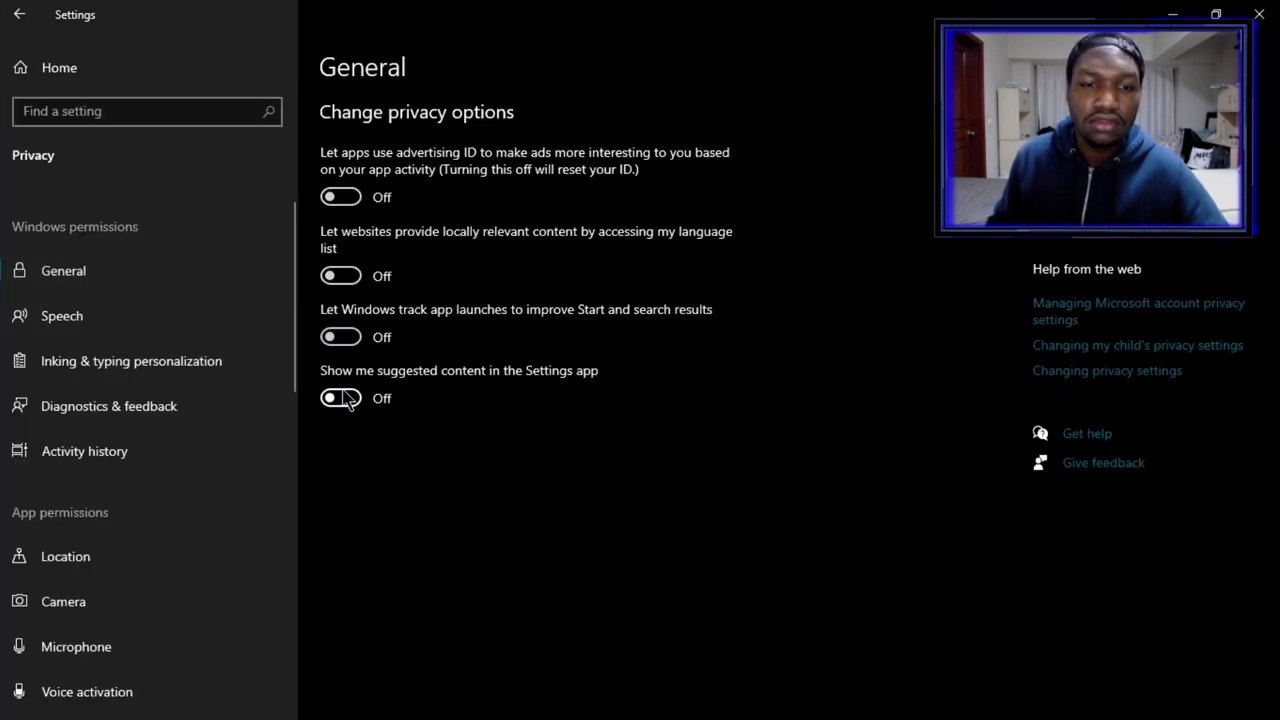
# Step: Turn off the Speech privacy option and the personal dictionary under Inking & typing personalization
pyautogui.click(113, 320)
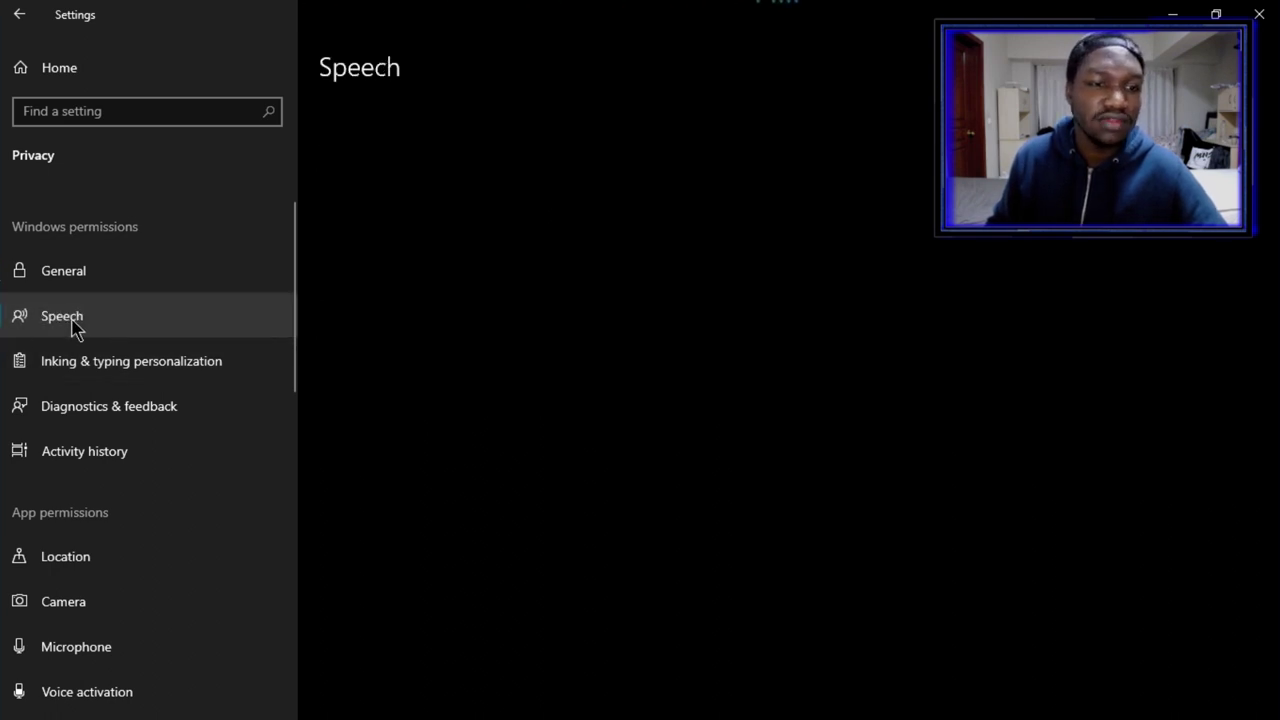
pyautogui.click(345, 278)
pyautogui.click(190, 368)
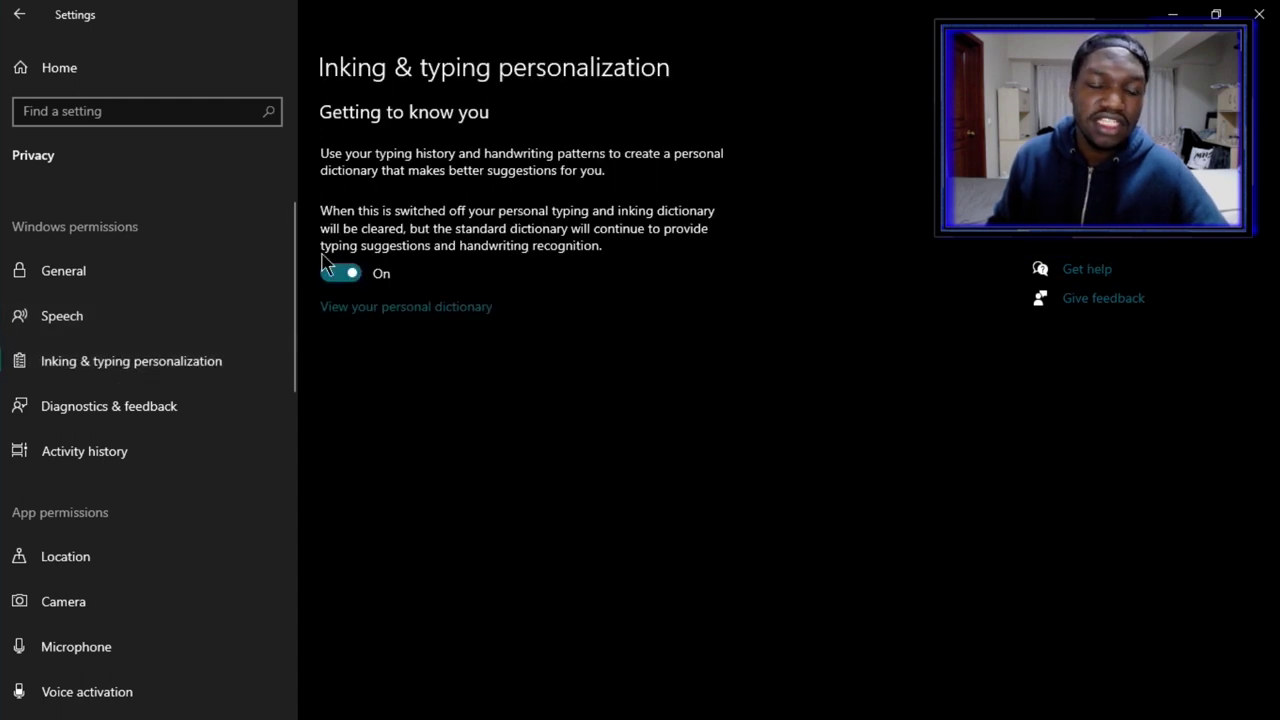
pyautogui.click(338, 275)
# Step: Review the Diagnostics & feedback options, including diagnostic data level, tailored experiences, data deletion and feedback frequency
pyautogui.click(143, 421)
pyautogui.scroll(-5, 409, 420)
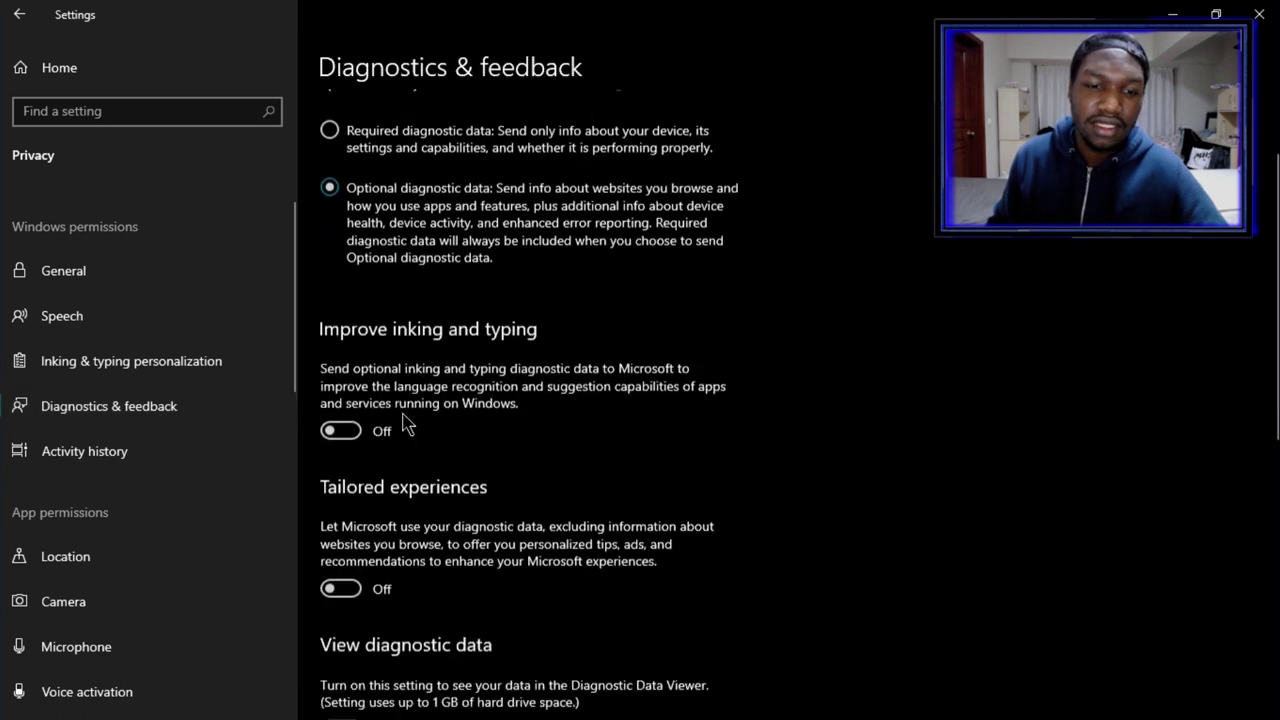
pyautogui.scroll(3, 400, 400)
pyautogui.scroll(-3, 388, 328)
pyautogui.scroll(-5, 388, 326)
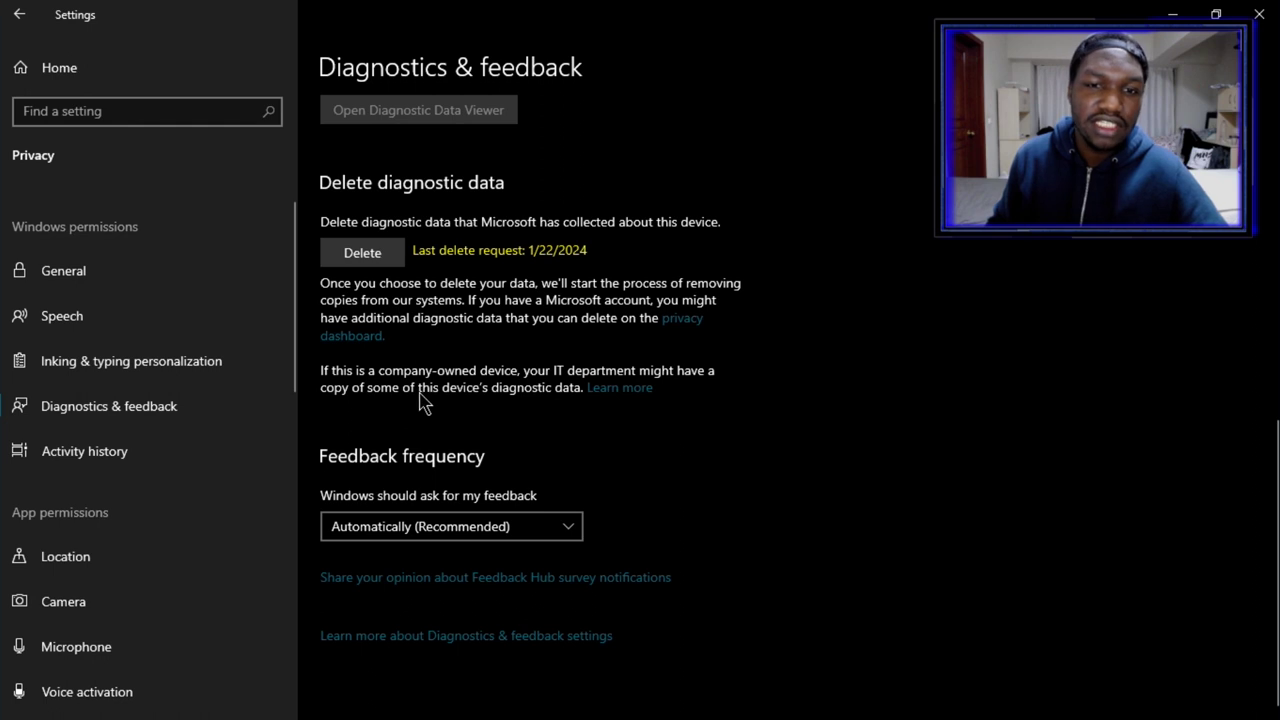
pyautogui.scroll(-3, 246, 331)
# Step: Stop all apps from running in the background through the Background apps privacy settings and look over the per-app list
pyautogui.scroll(-8, 225, 300)
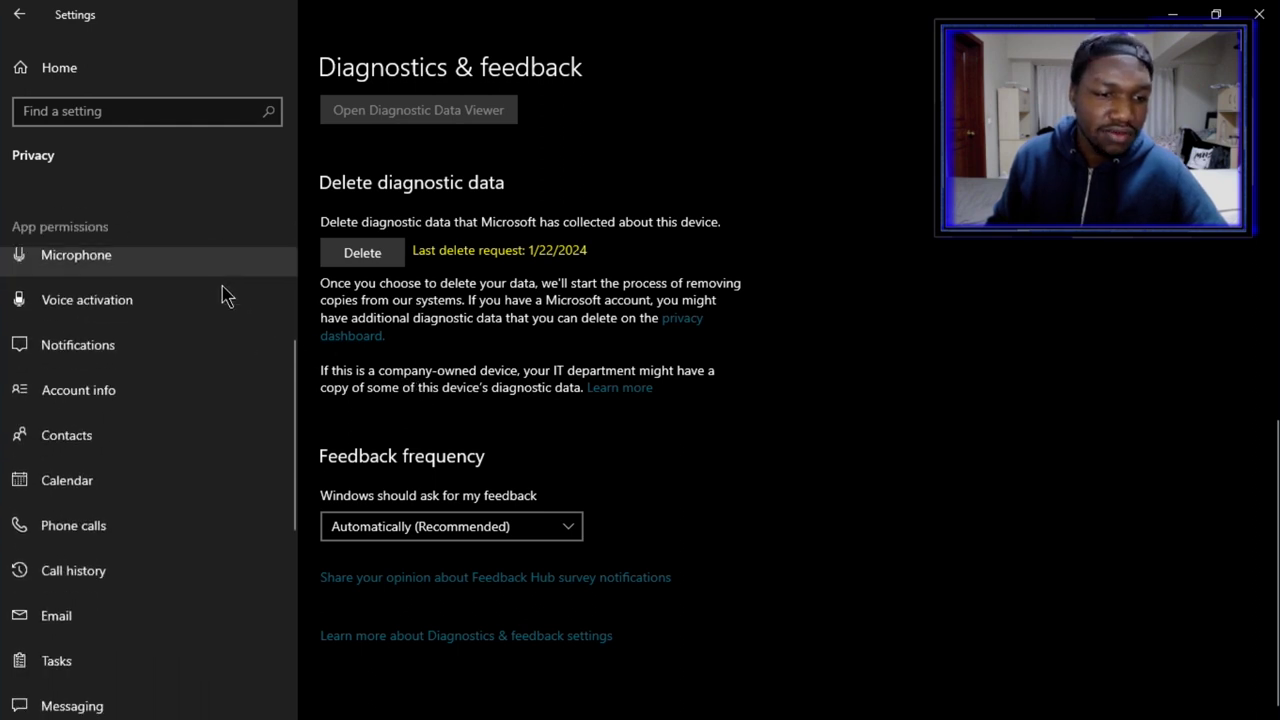
pyautogui.scroll(-2, 183, 490)
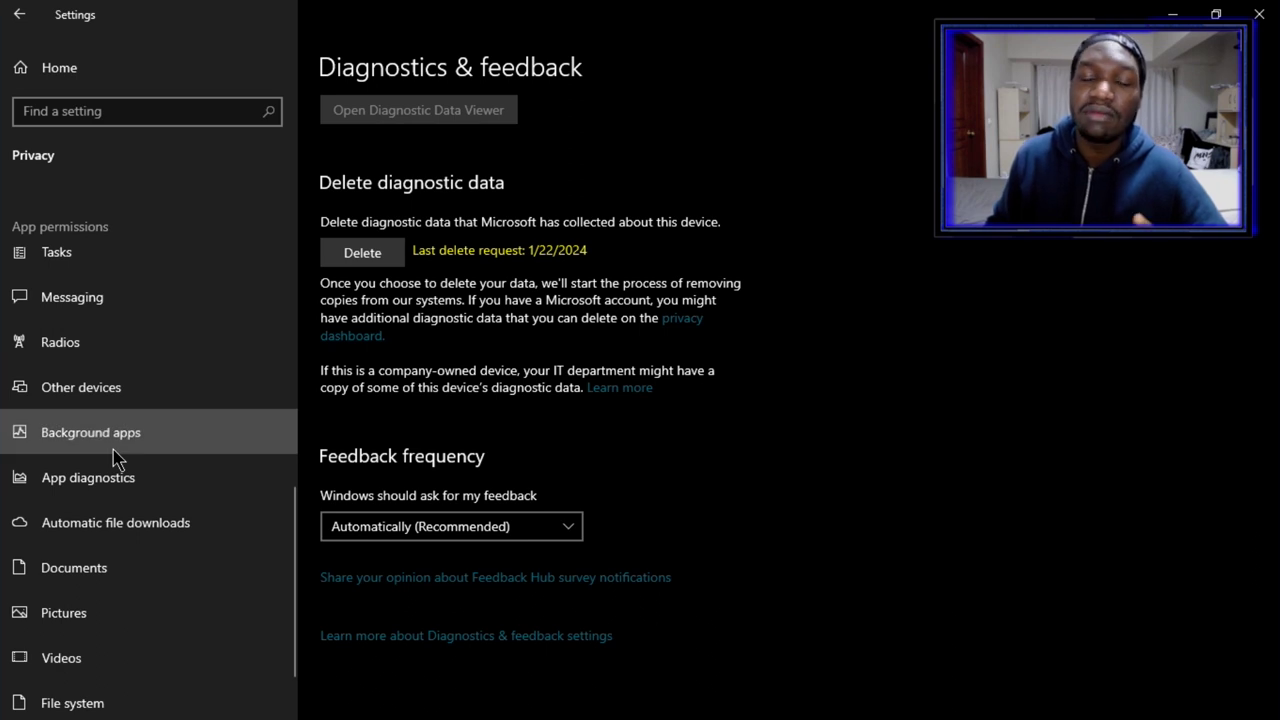
pyautogui.click(113, 449)
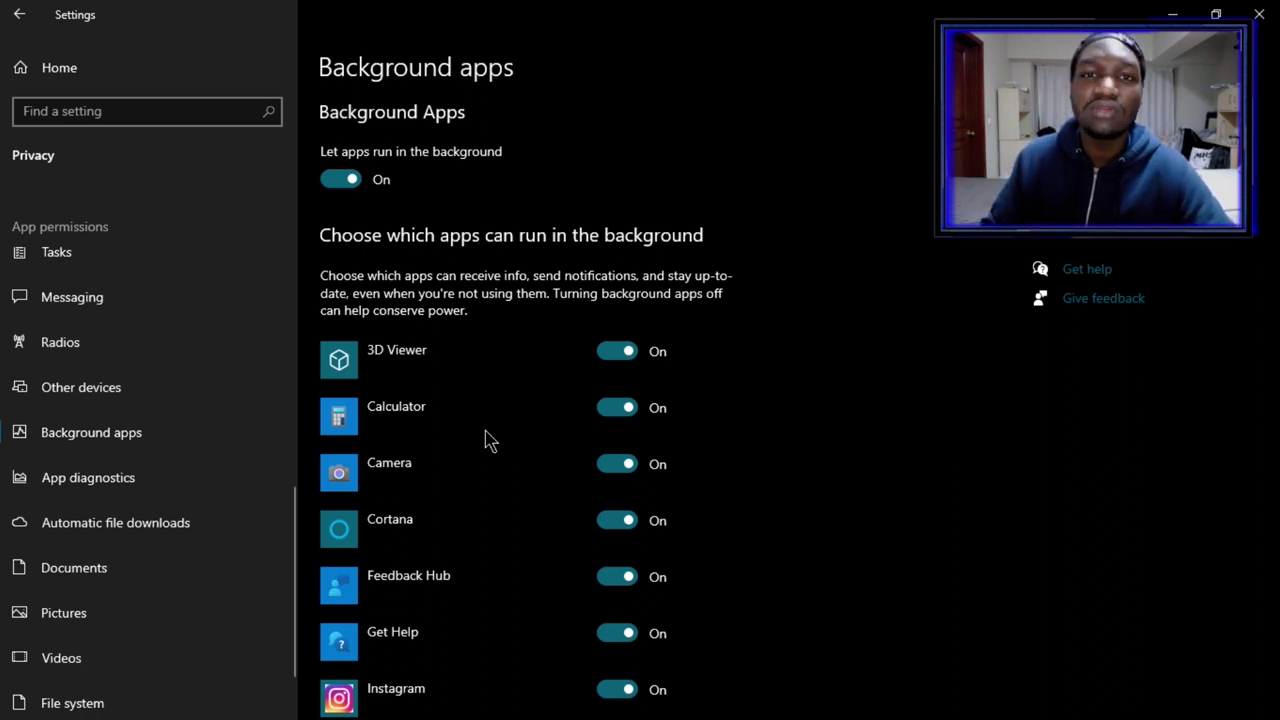
pyautogui.click(351, 185)
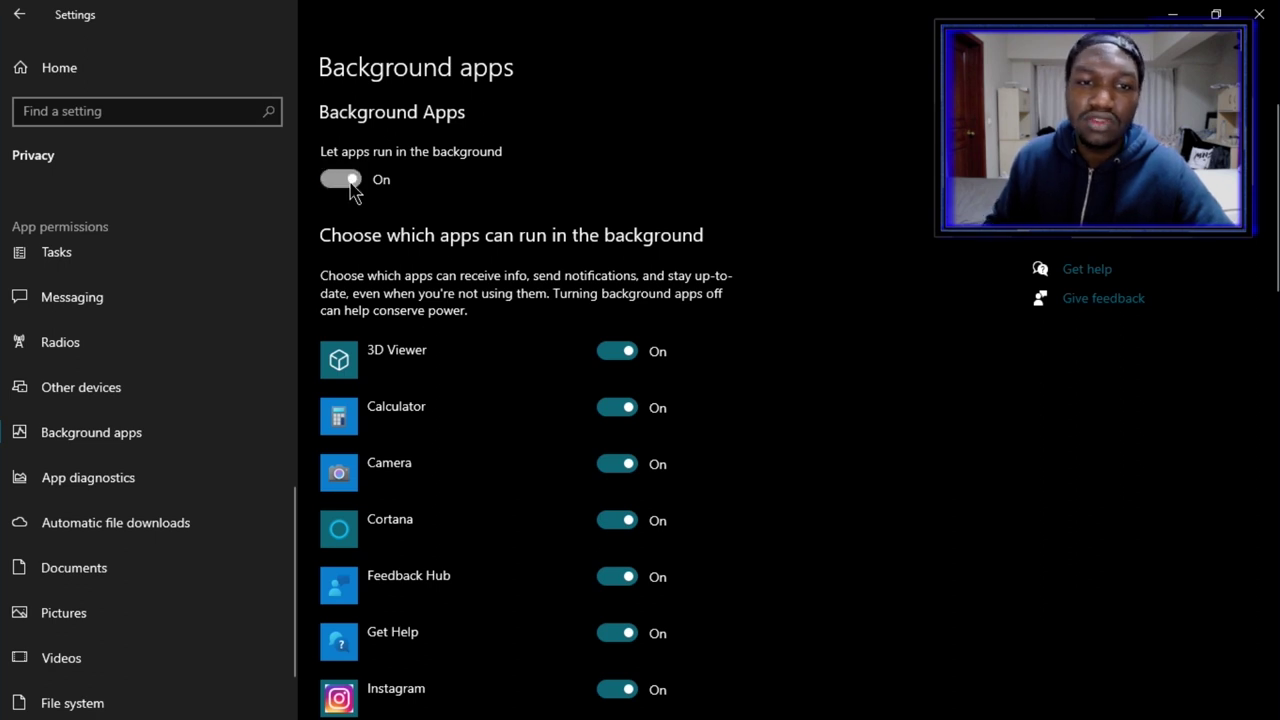
pyautogui.scroll(-10, 531, 126)
pyautogui.scroll(-5, 574, 357)
pyautogui.scroll(10, 574, 357)
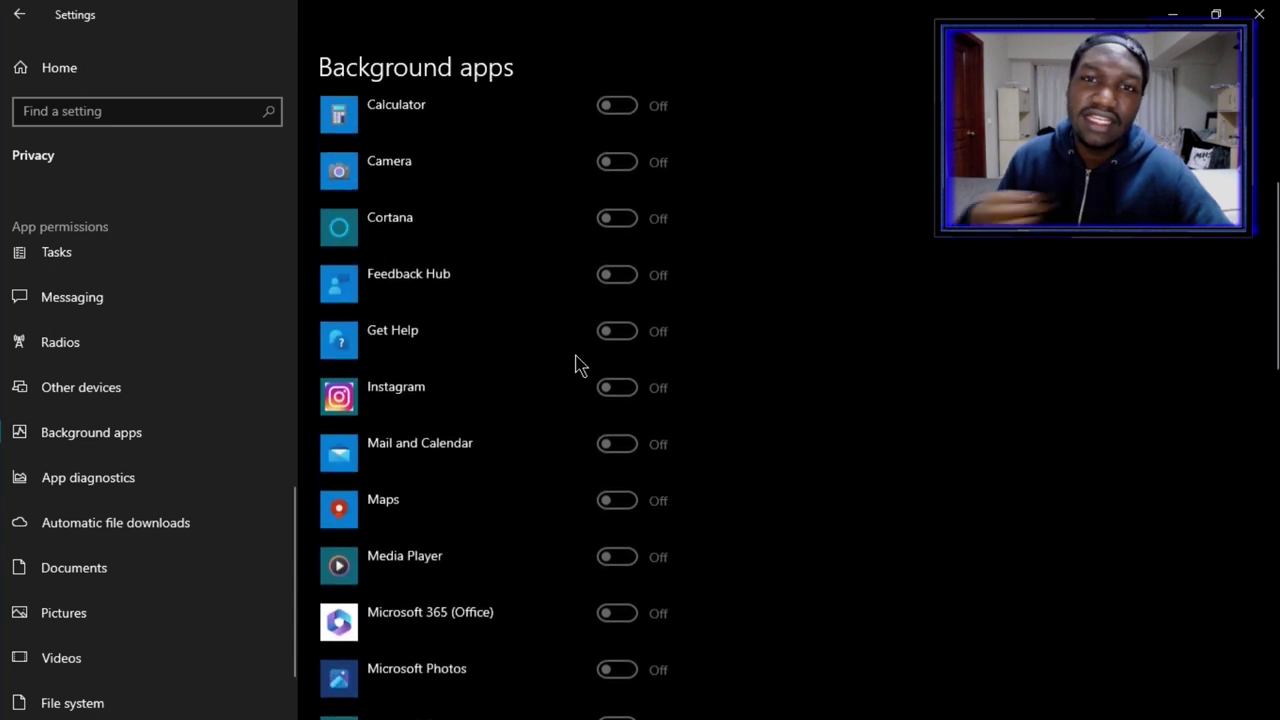
pyautogui.scroll(-5, 611, 227)
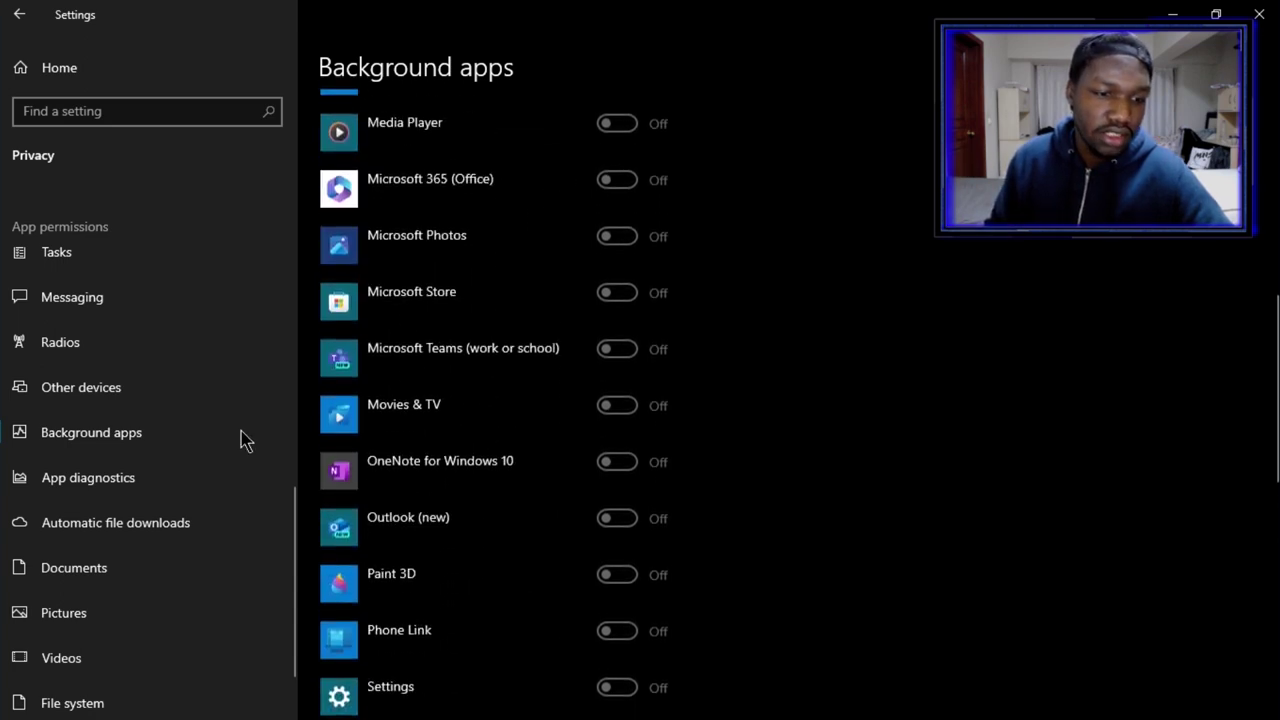
pyautogui.scroll(-2, 200, 445)
pyautogui.scroll(6, 120, 343)
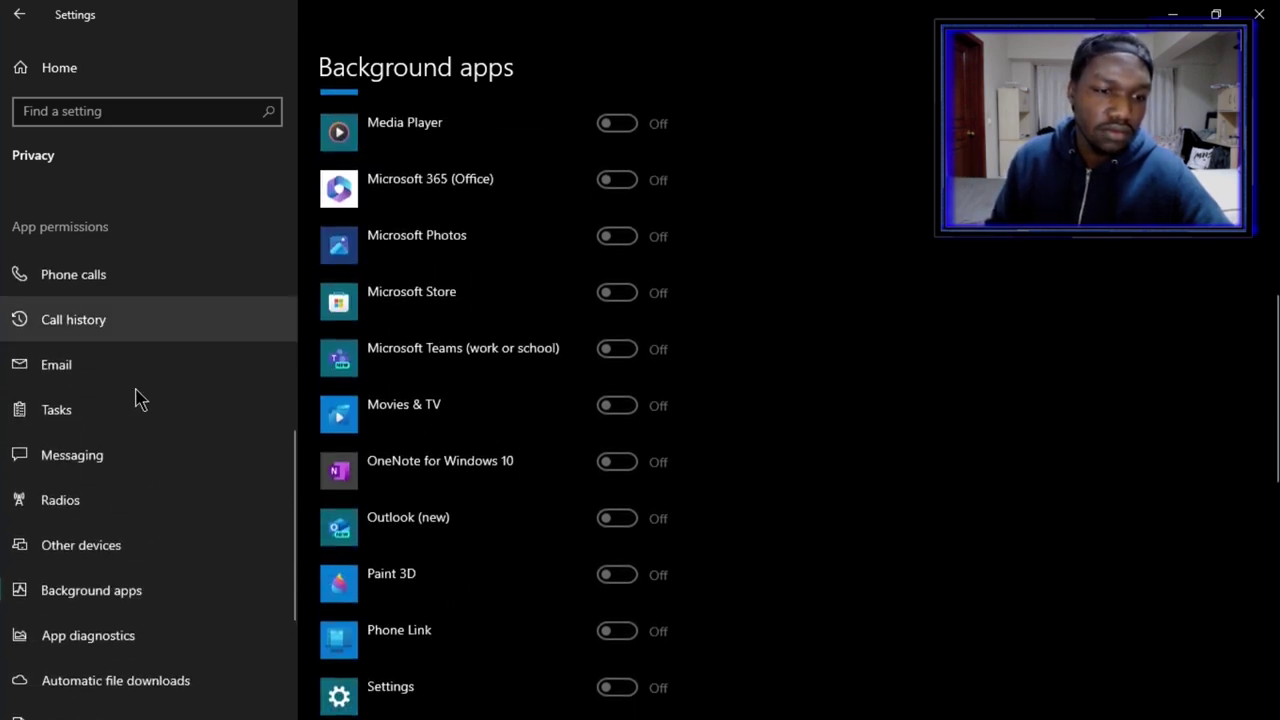
# Step: Open Windows Security from the Update & Security settings
pyautogui.click(60, 66)
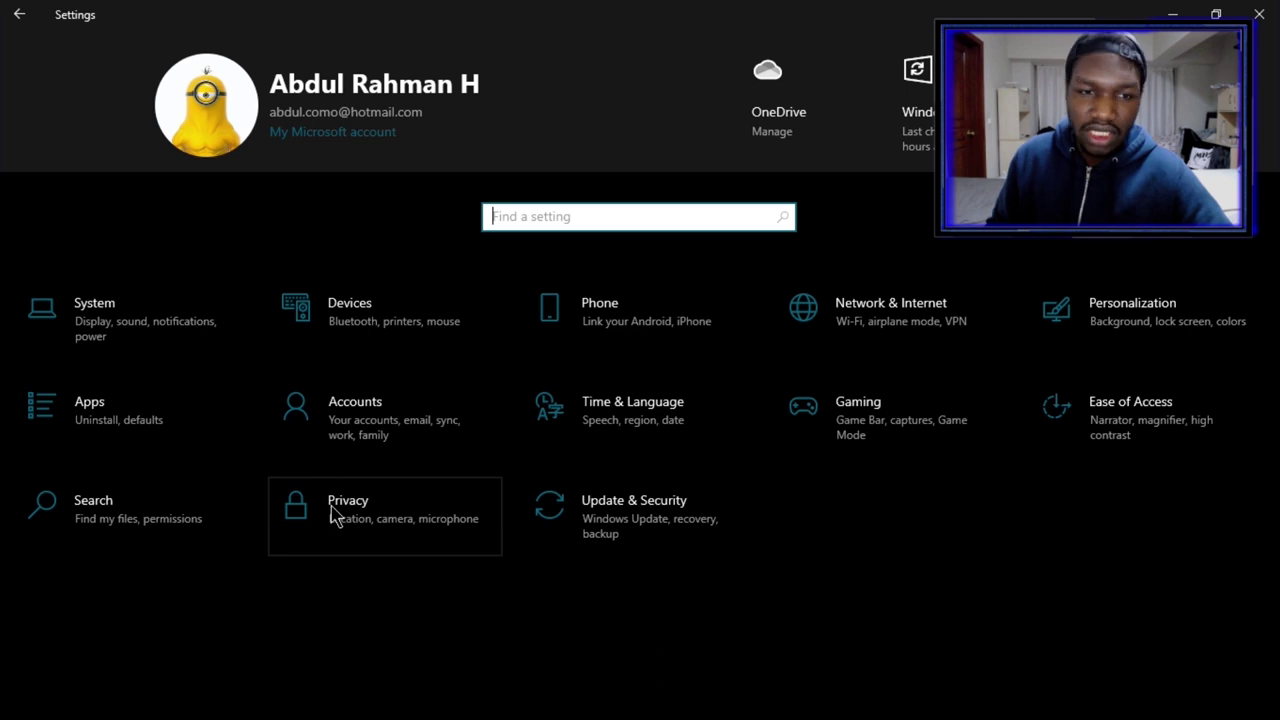
pyautogui.click(641, 530)
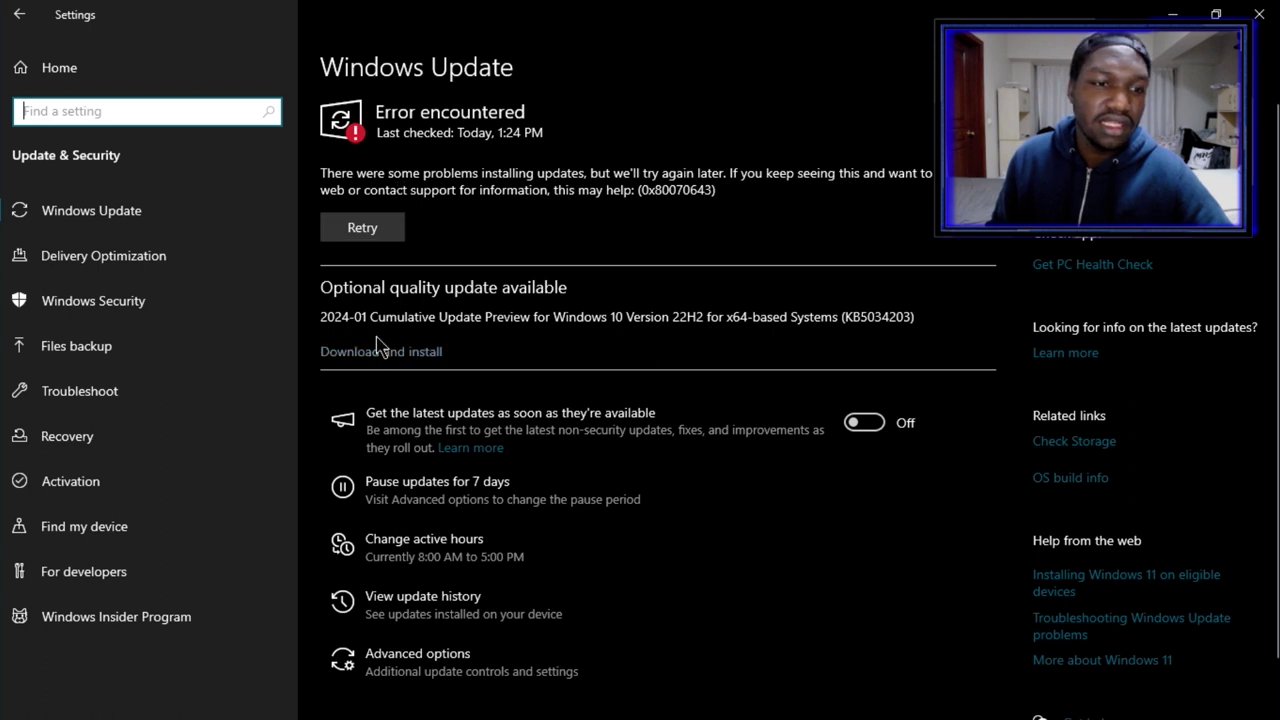
pyautogui.click(163, 314)
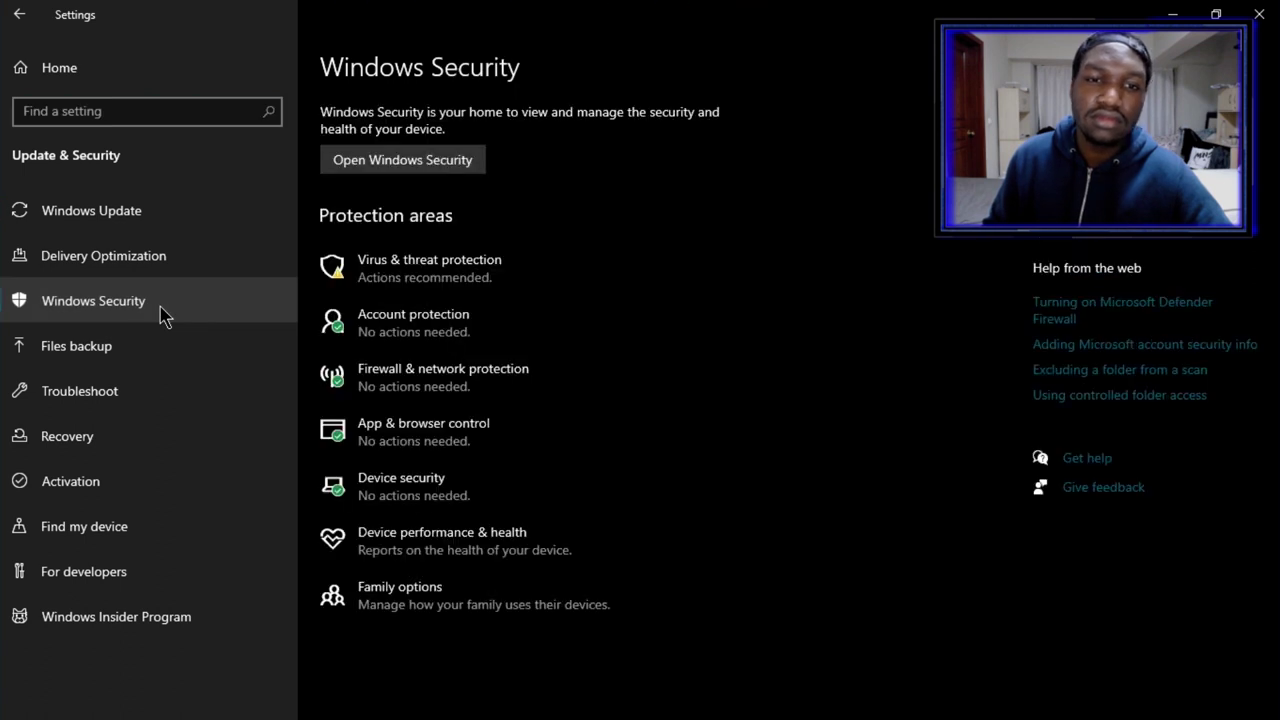
pyautogui.click(456, 168)
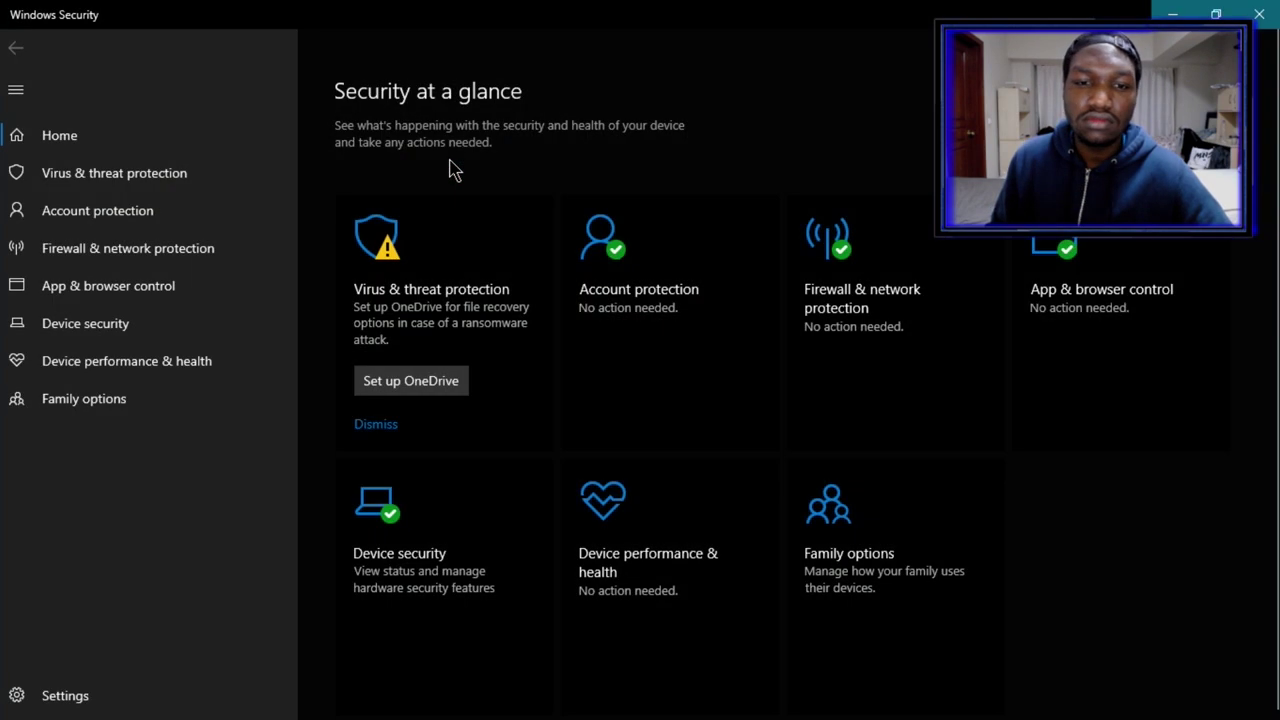
# Step: Choose Full scan in the scan options of Virus & threat protection
pyautogui.click(437, 272)
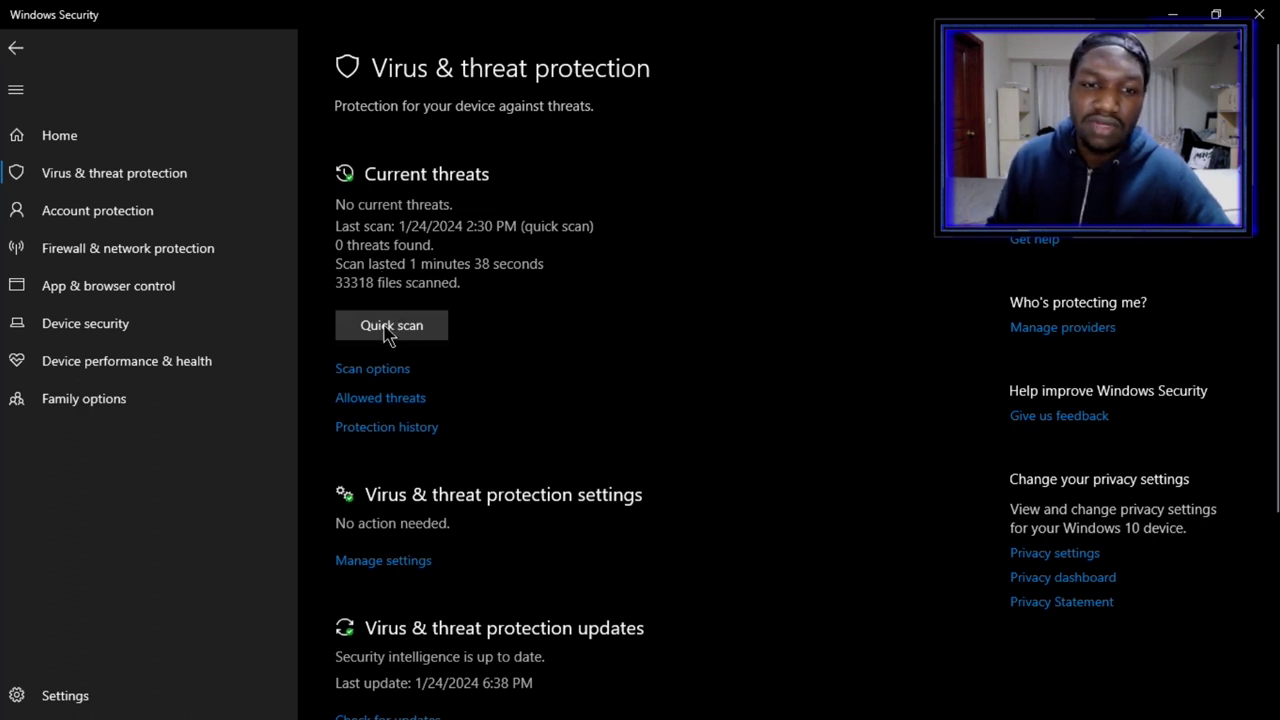
pyautogui.click(388, 377)
pyautogui.scroll(-2, 385, 378)
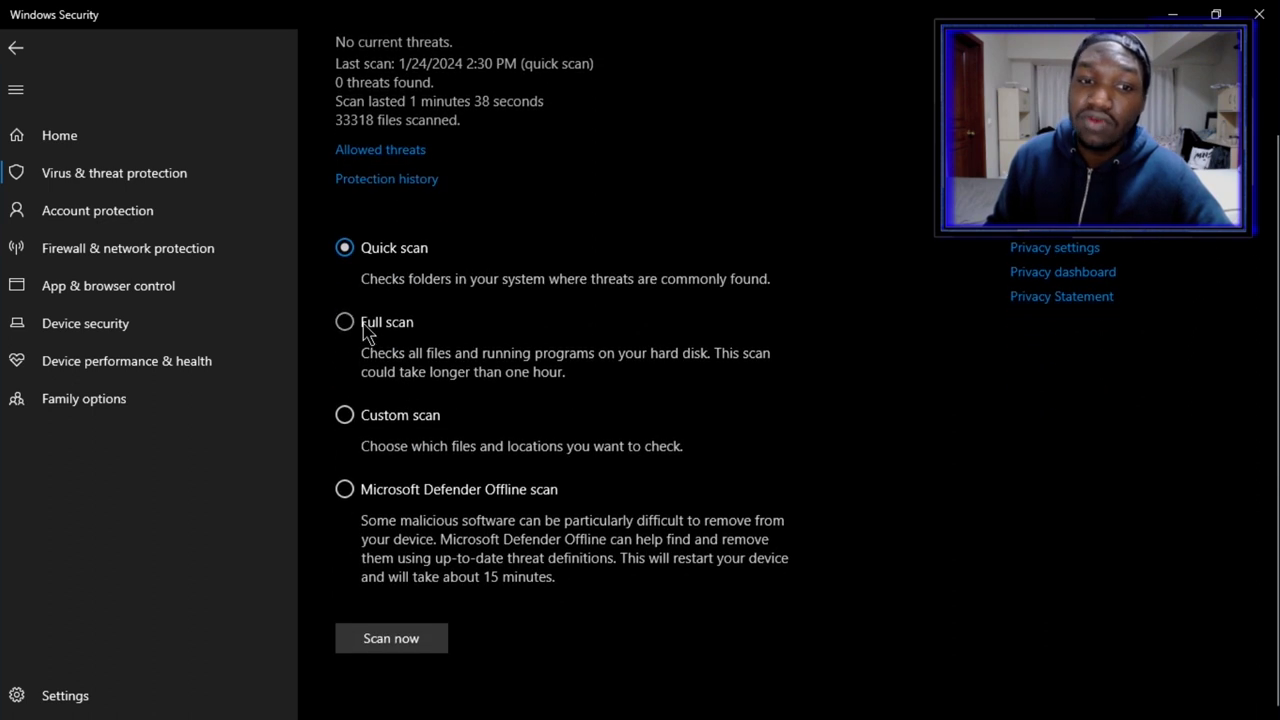
pyautogui.click(366, 333)
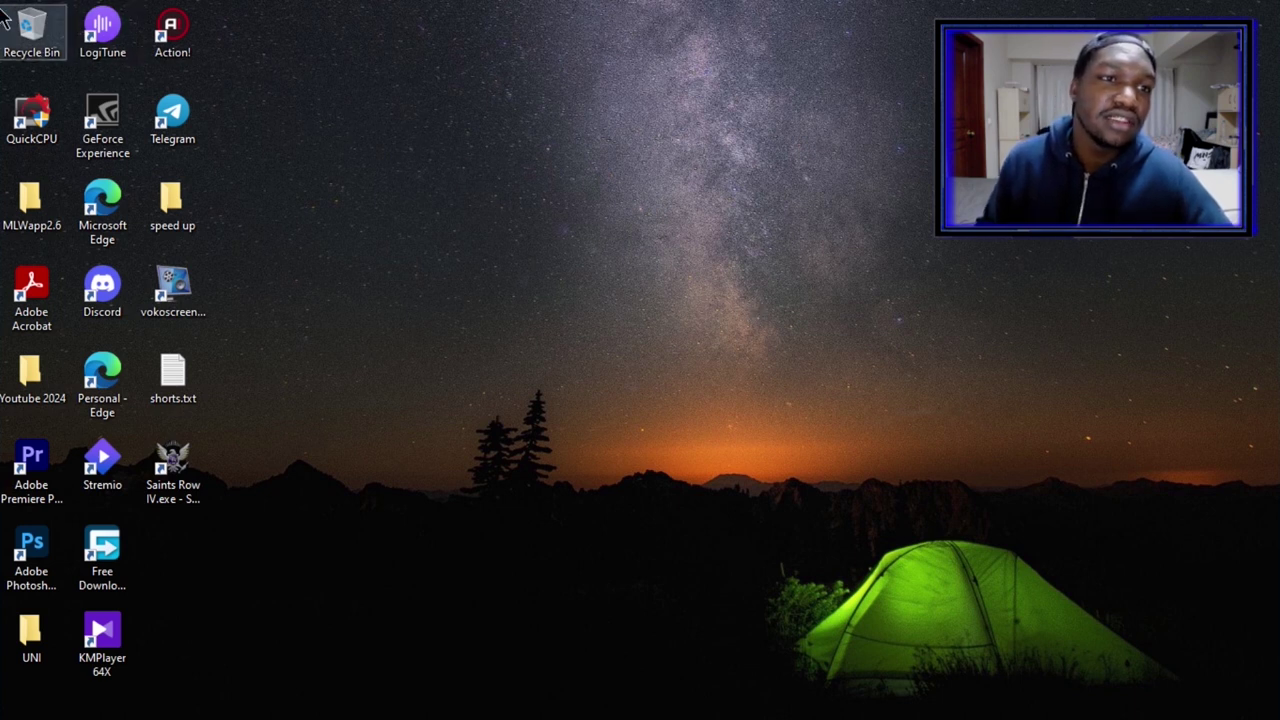
pyautogui.moveTo(5, 15)
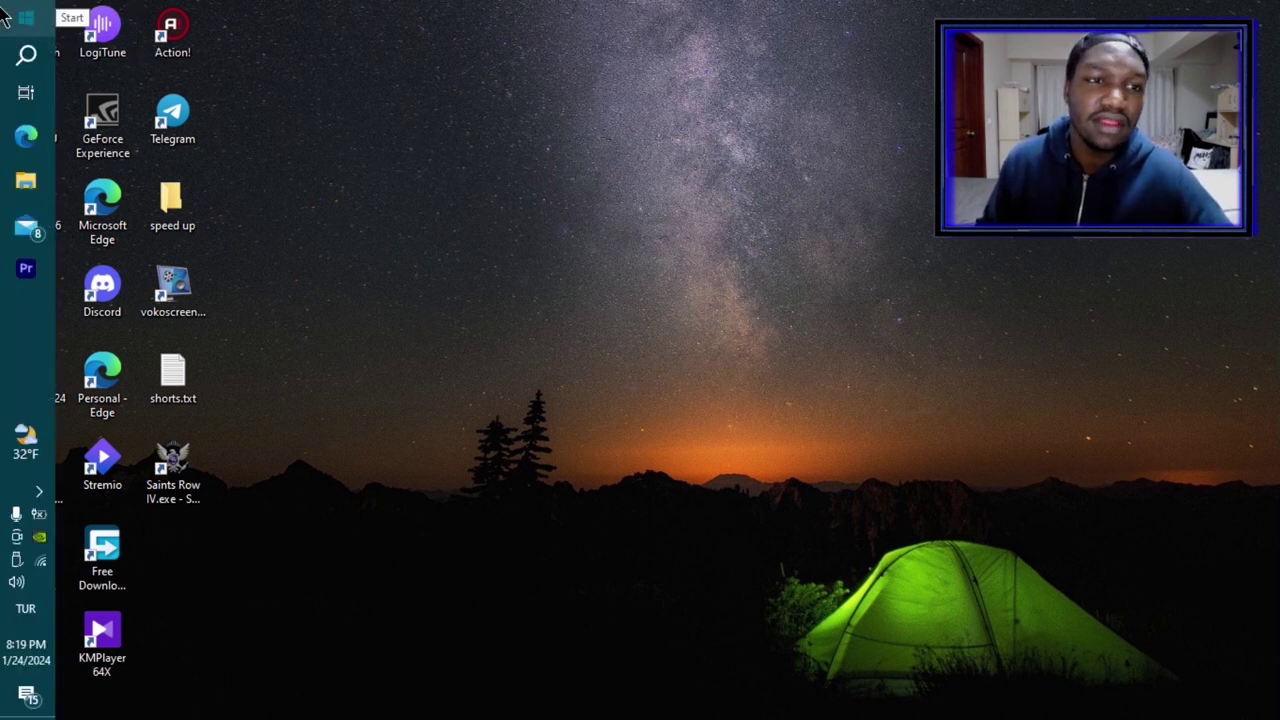
pyautogui.rightClick(5, 15)
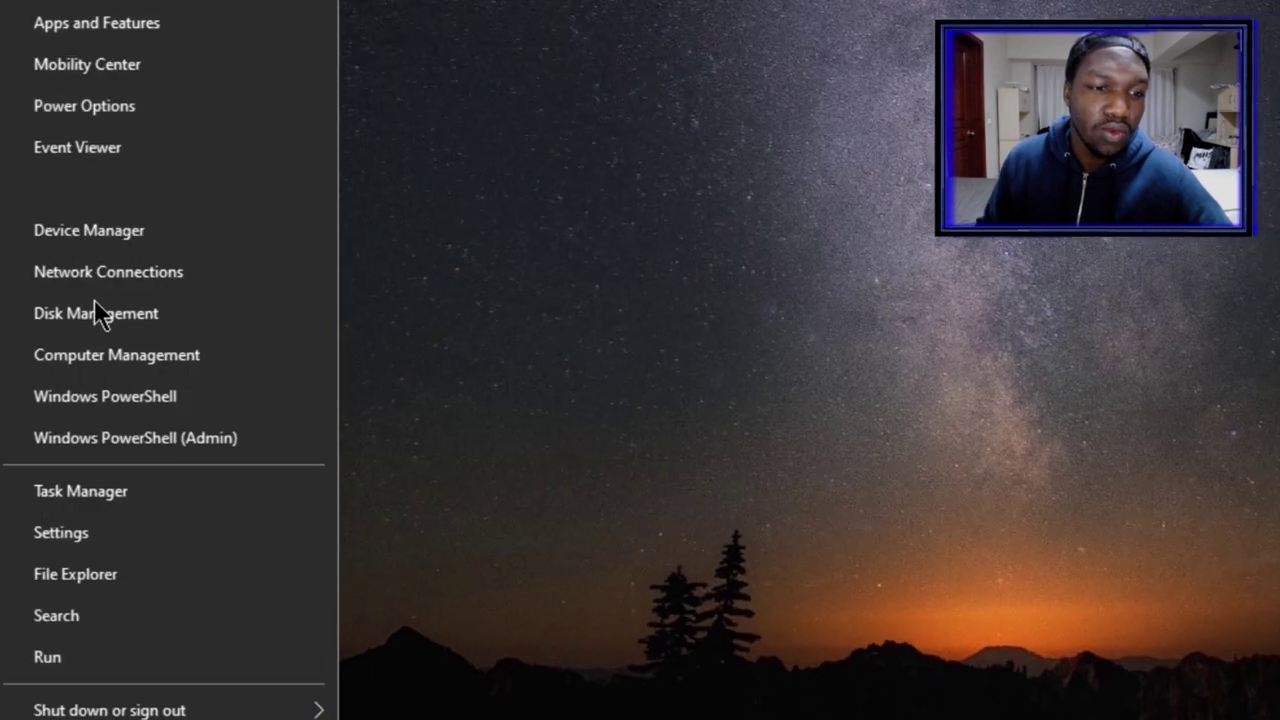
pyautogui.click(97, 651)
pyautogui.moveTo(300, 55); pyautogui.dragTo(697, 148)
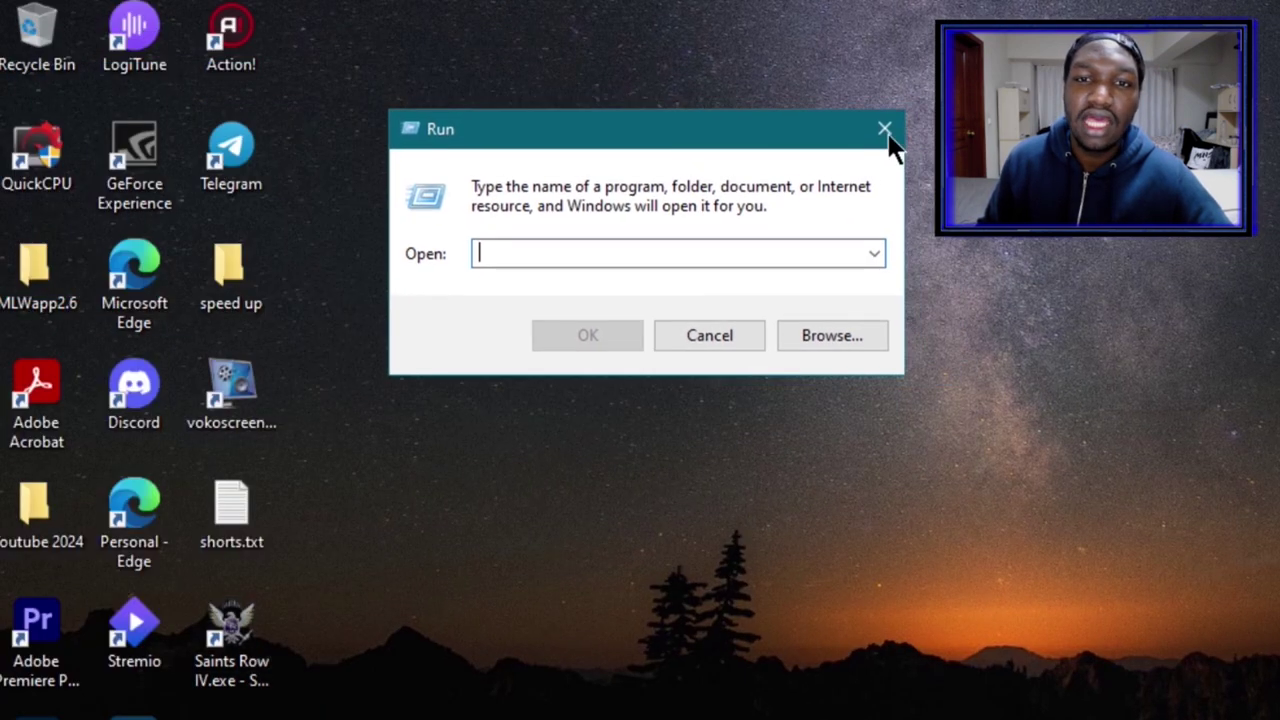
pyautogui.click(887, 132)
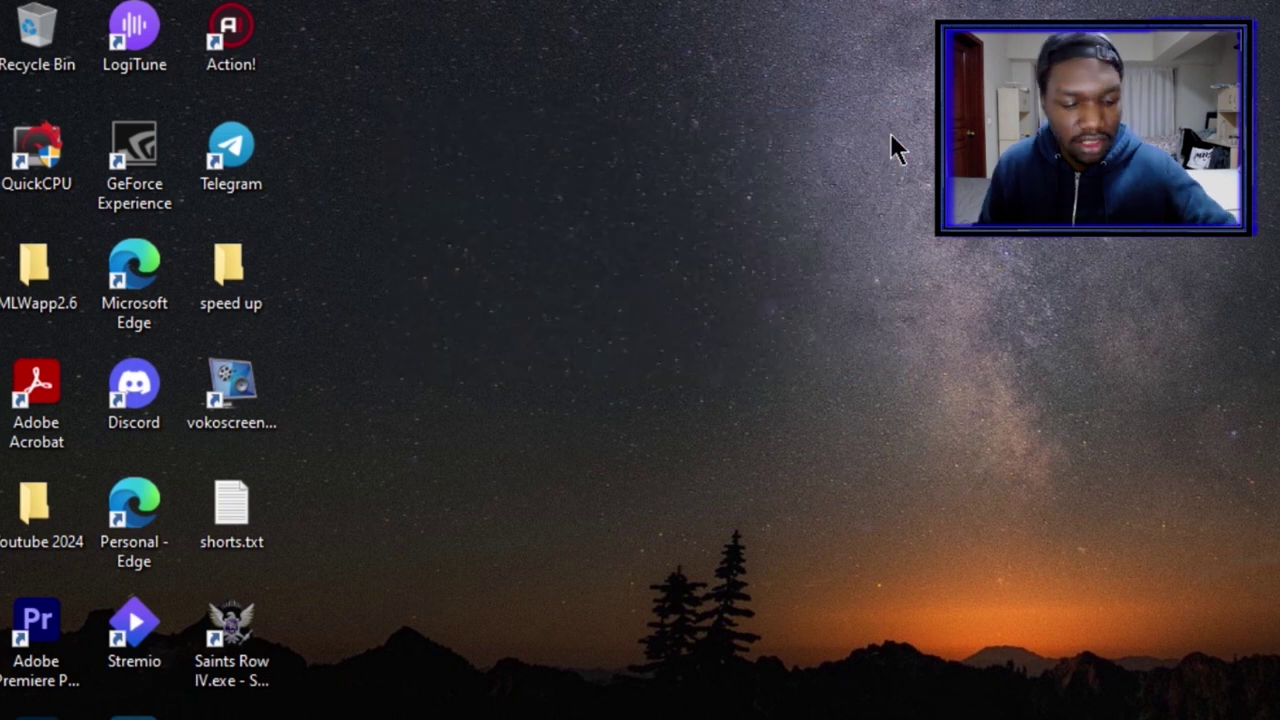
# Step: Open the Run dialog and the desktop file shorts.txt, placing both windows so they are visible together
pyautogui.press('super+r')
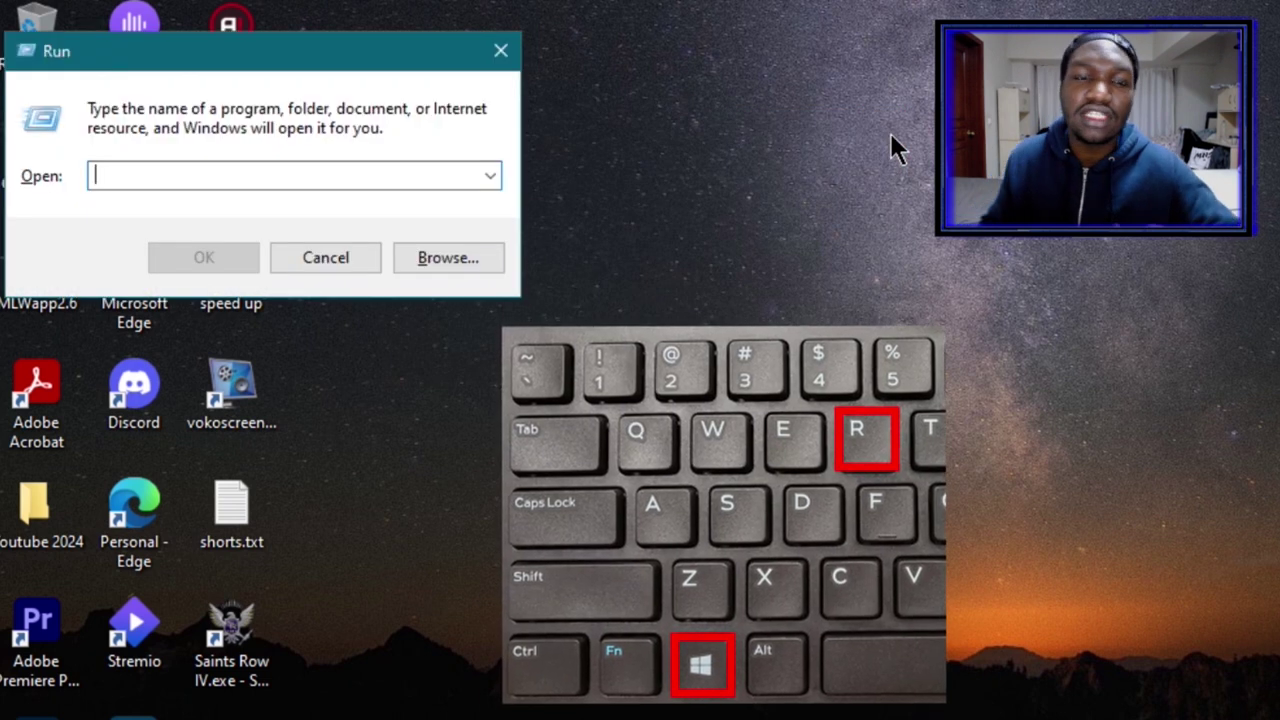
pyautogui.moveTo(328, 50); pyautogui.dragTo(737, 94)
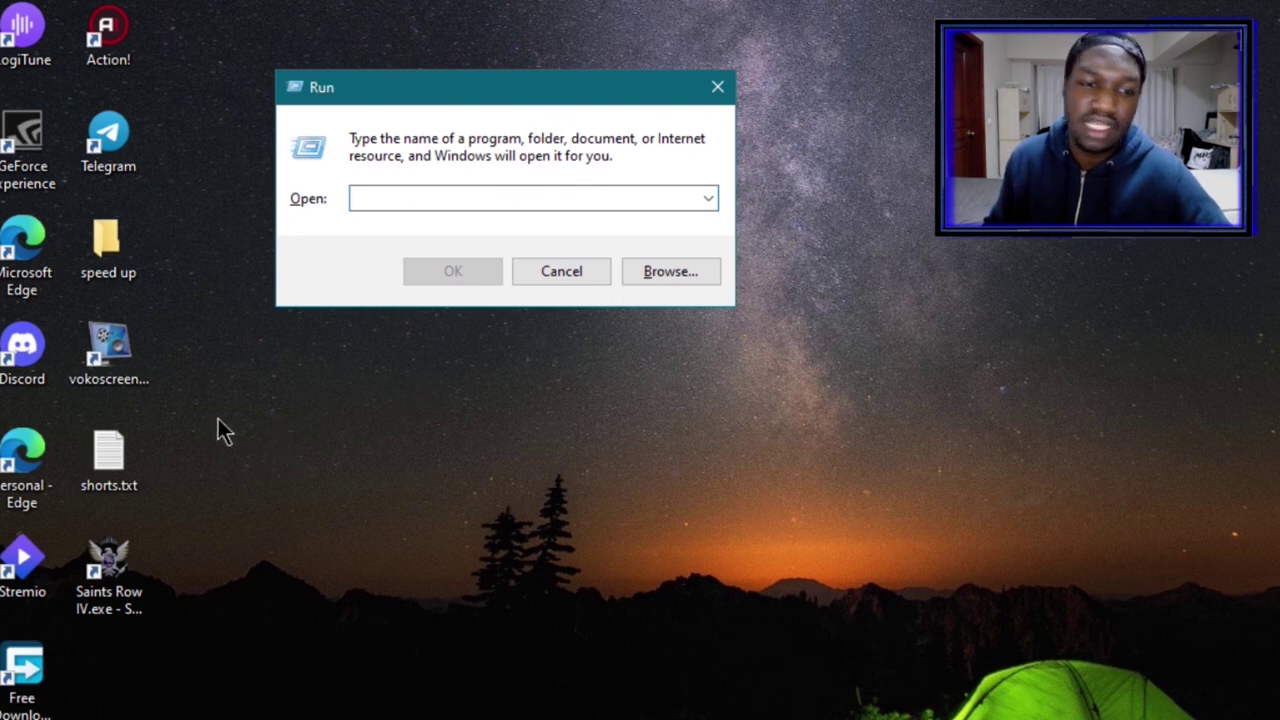
pyautogui.doubleClick(132, 453)
pyautogui.moveTo(308, 118); pyautogui.dragTo(414, 372)
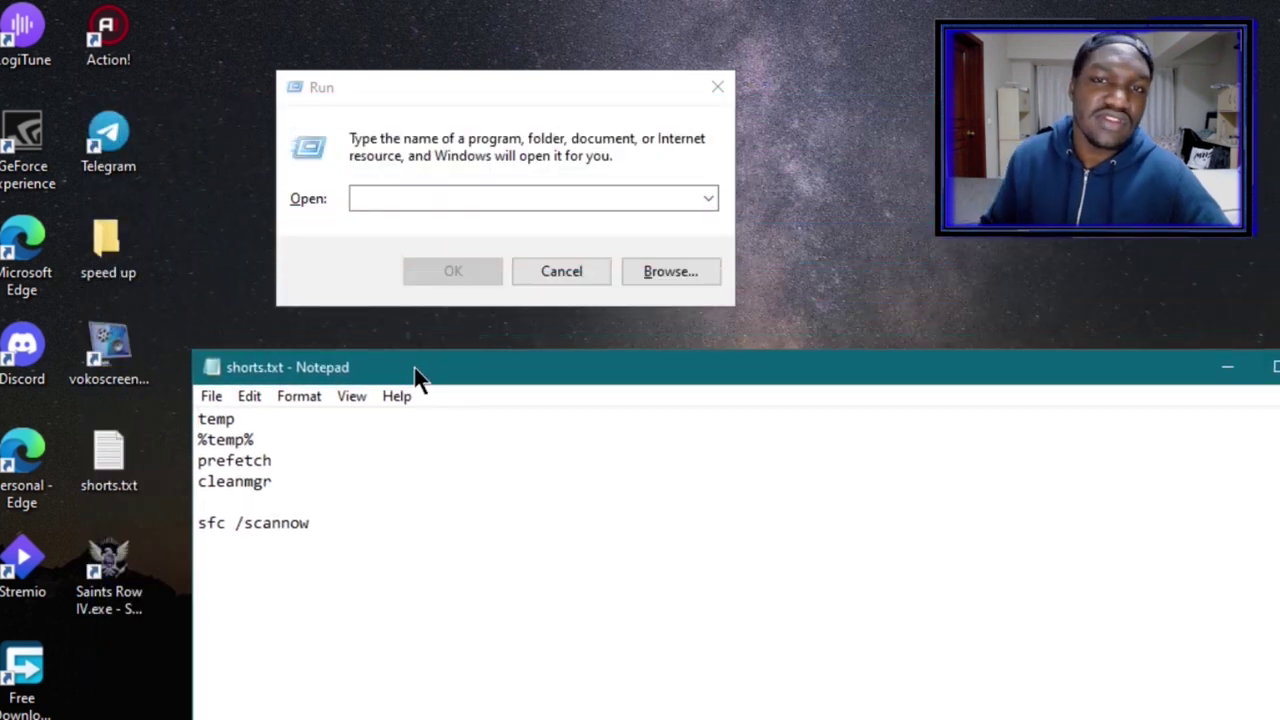
# Step: Copy the command temp from shorts.txt into the Run dialog and run it to open the Windows Temp folder
pyautogui.moveTo(243, 420); pyautogui.dragTo(197, 420)
pyautogui.rightClick(219, 438)
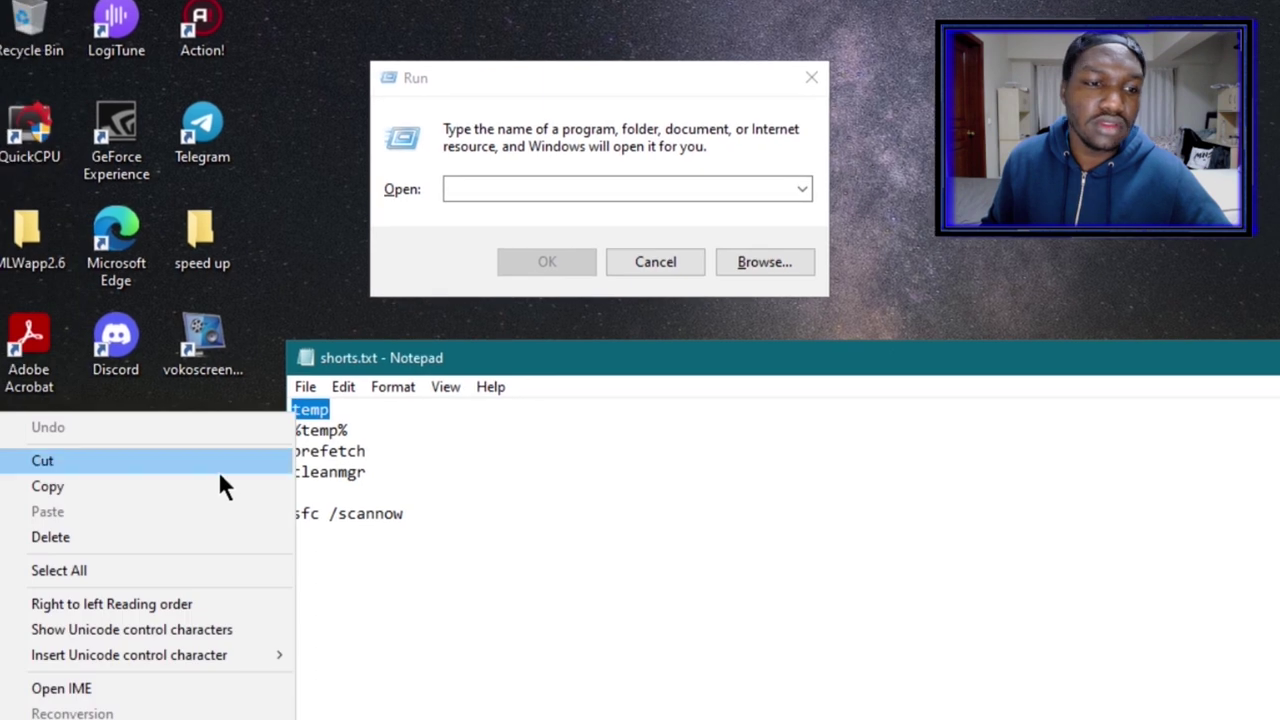
pyautogui.click(243, 485)
pyautogui.click(520, 189)
pyautogui.rightClick(520, 190)
pyautogui.click(394, 289)
pyautogui.click(545, 264)
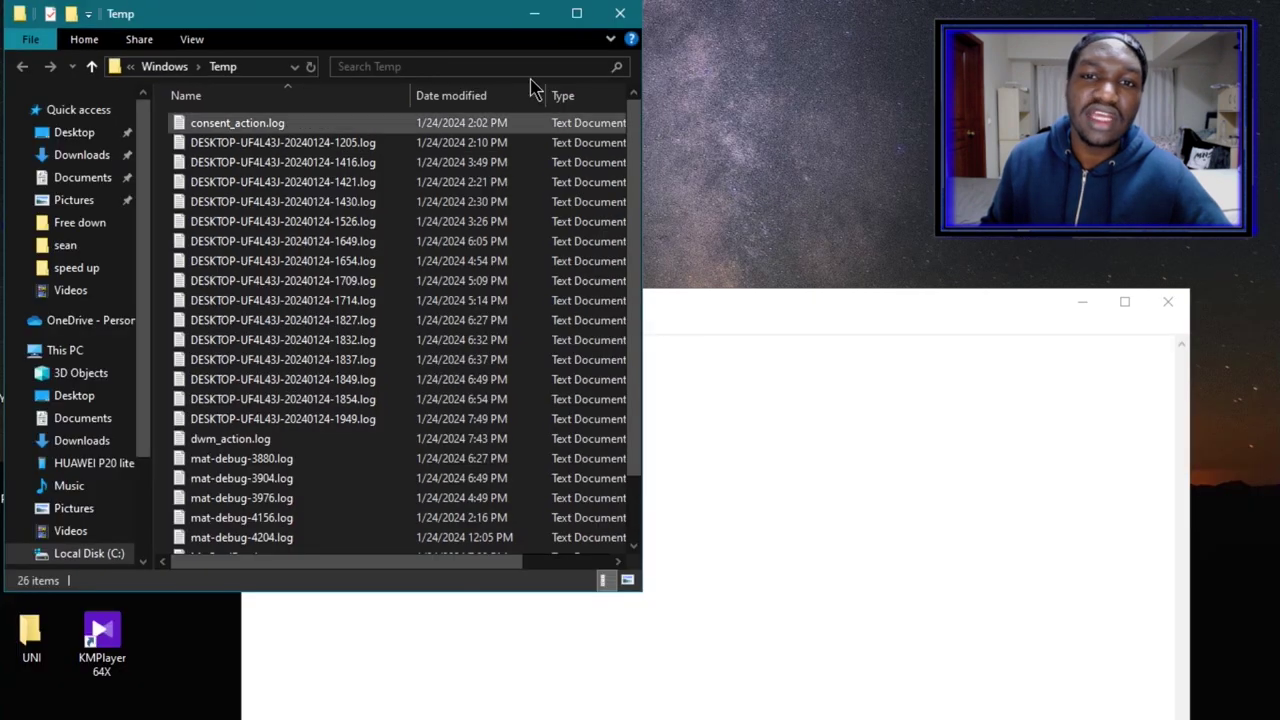
# Step: Maximize the Windows Temp folder, delete all of its files, skipping every item in use, and close the folder
pyautogui.click(699, 5)
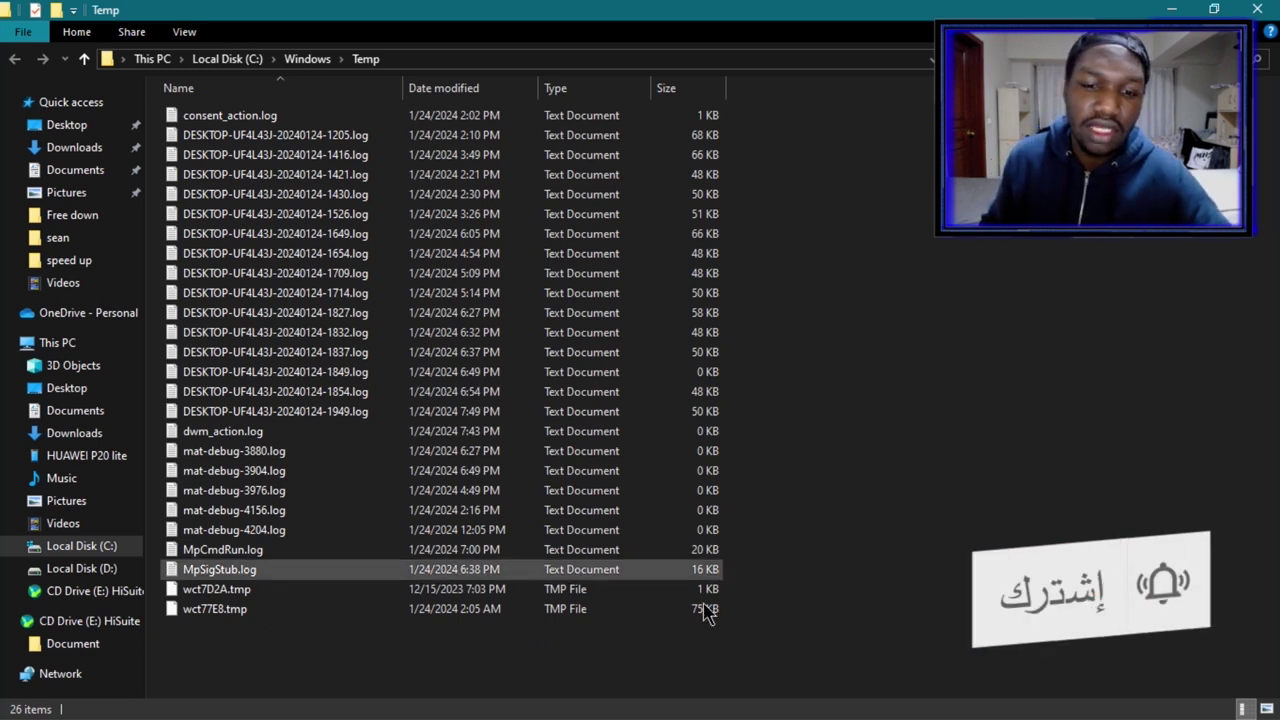
pyautogui.moveTo(695, 625); pyautogui.dragTo(880, 210)
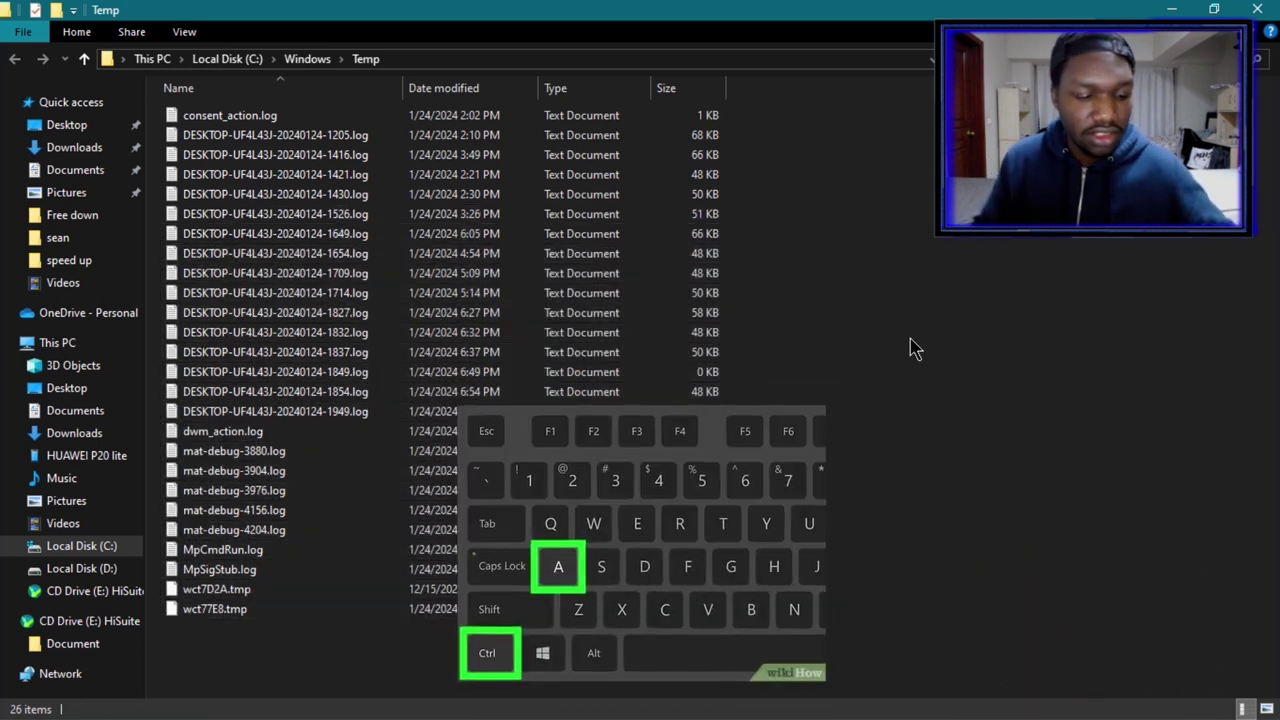
pyautogui.hotkey('ctrl', 'a')
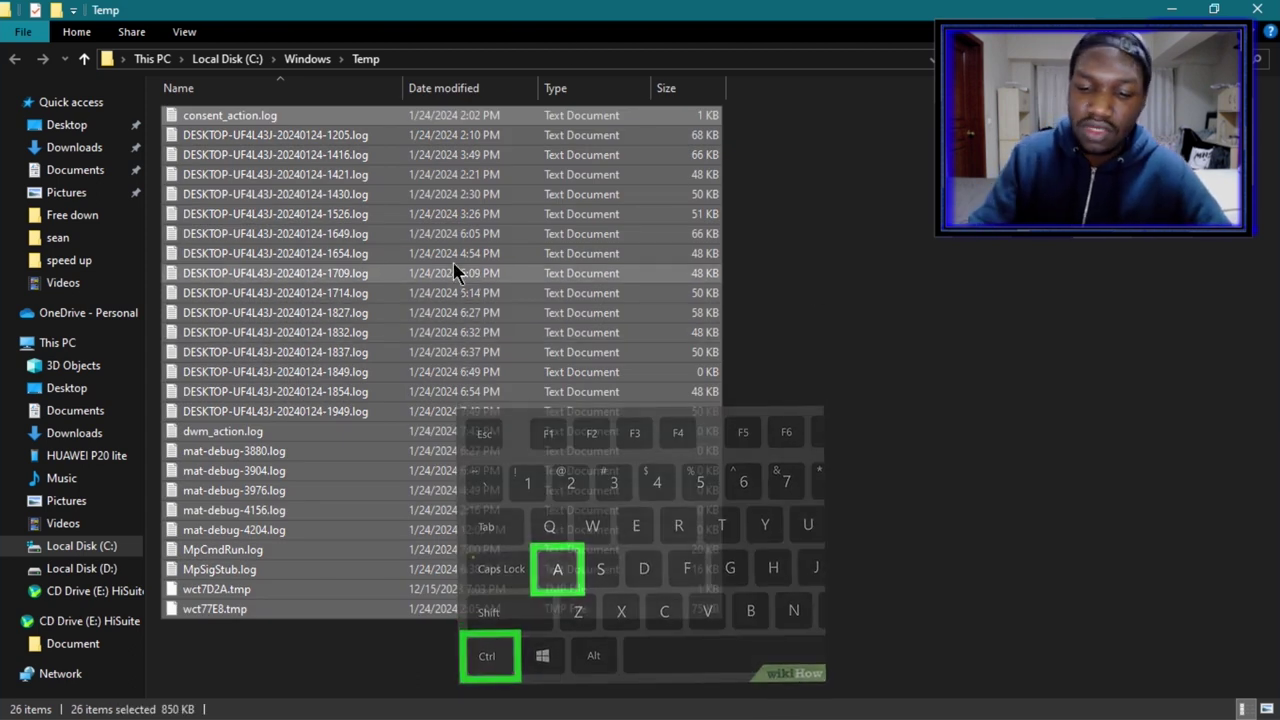
pyautogui.press('Delete')
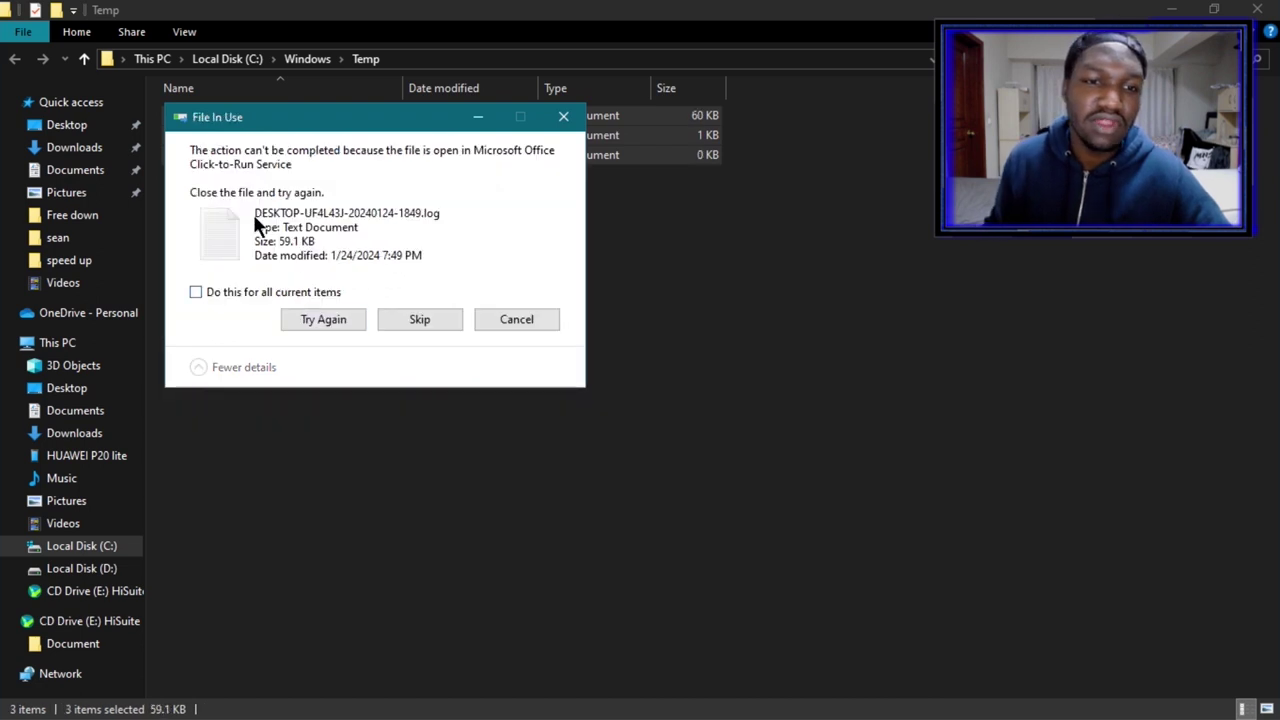
pyautogui.click(347, 321)
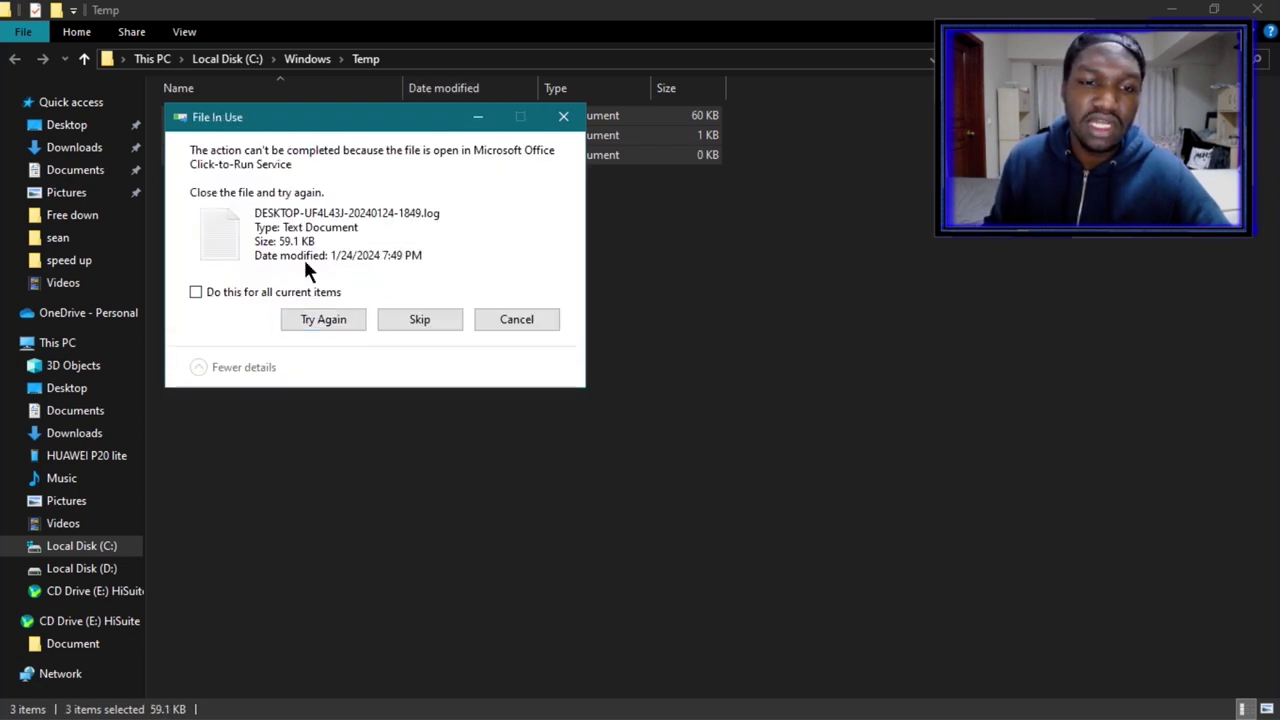
pyautogui.click(259, 289)
pyautogui.click(455, 317)
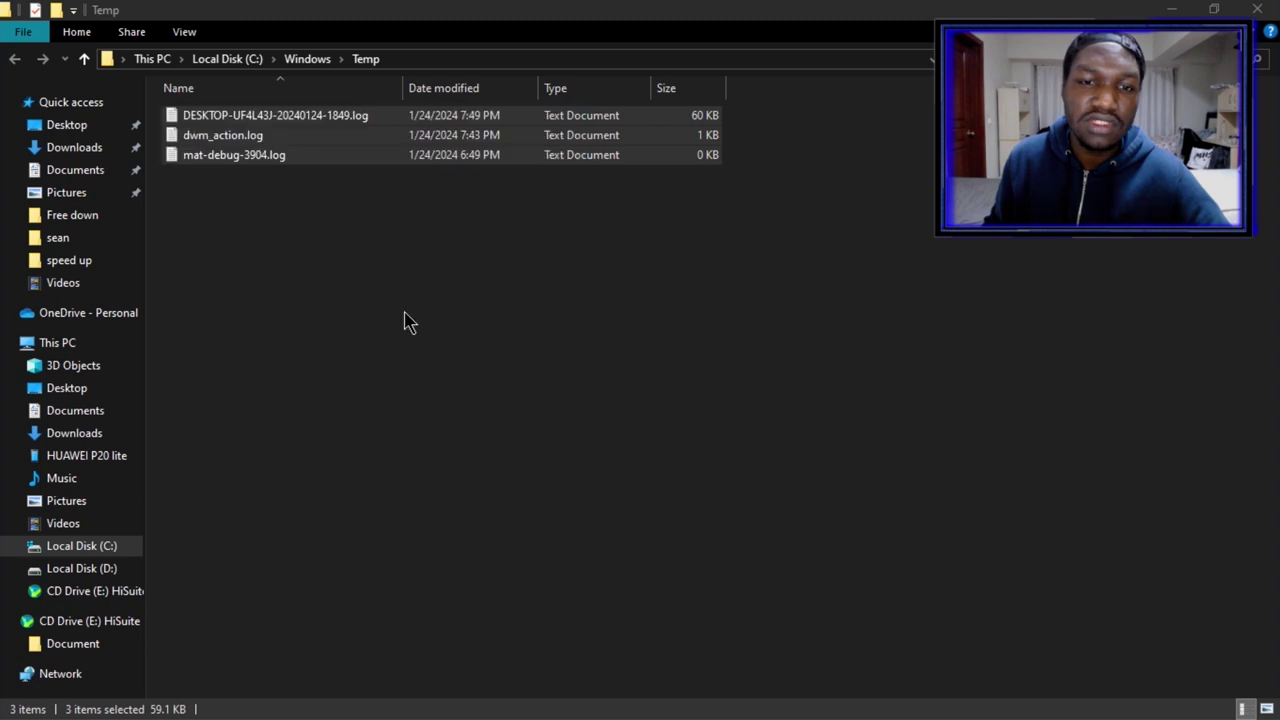
pyautogui.click(365, 197)
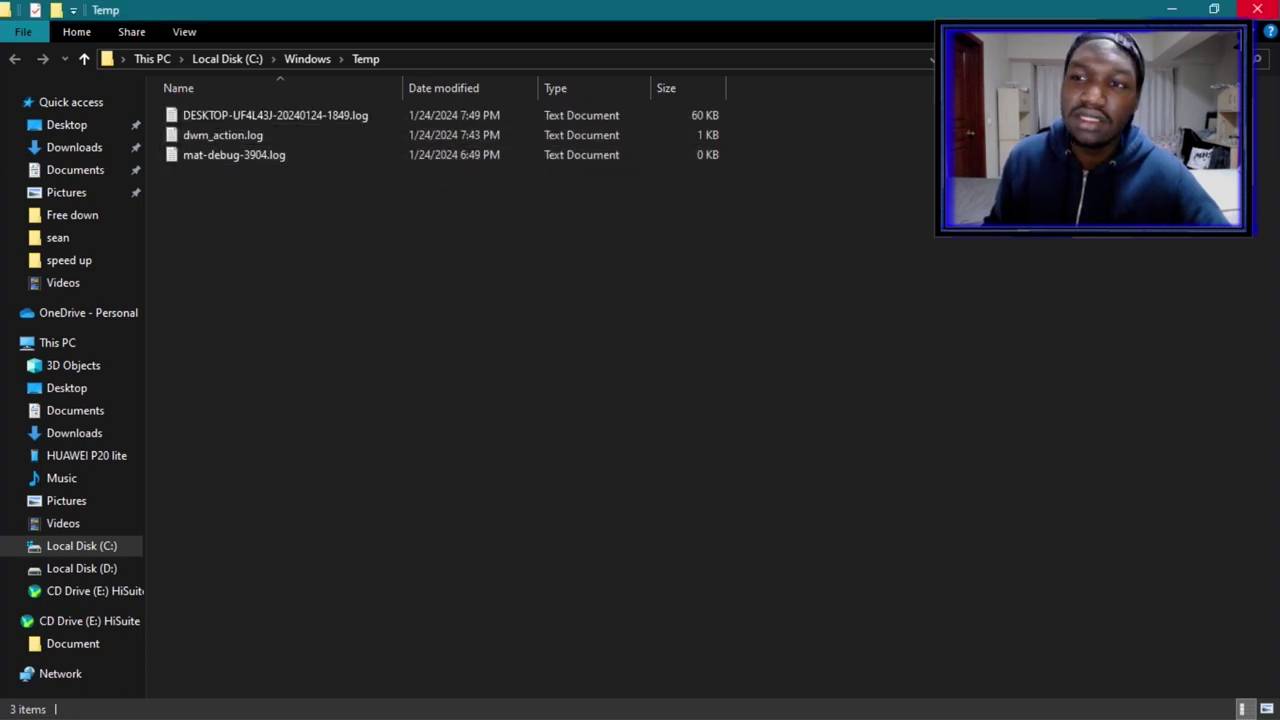
pyautogui.click(1257, 9)
# Step: Cut the command %temp% from shorts.txt into the Run dialog and run it to open the user's Temp folder
pyautogui.moveTo(680, 300); pyautogui.dragTo(702, 208)
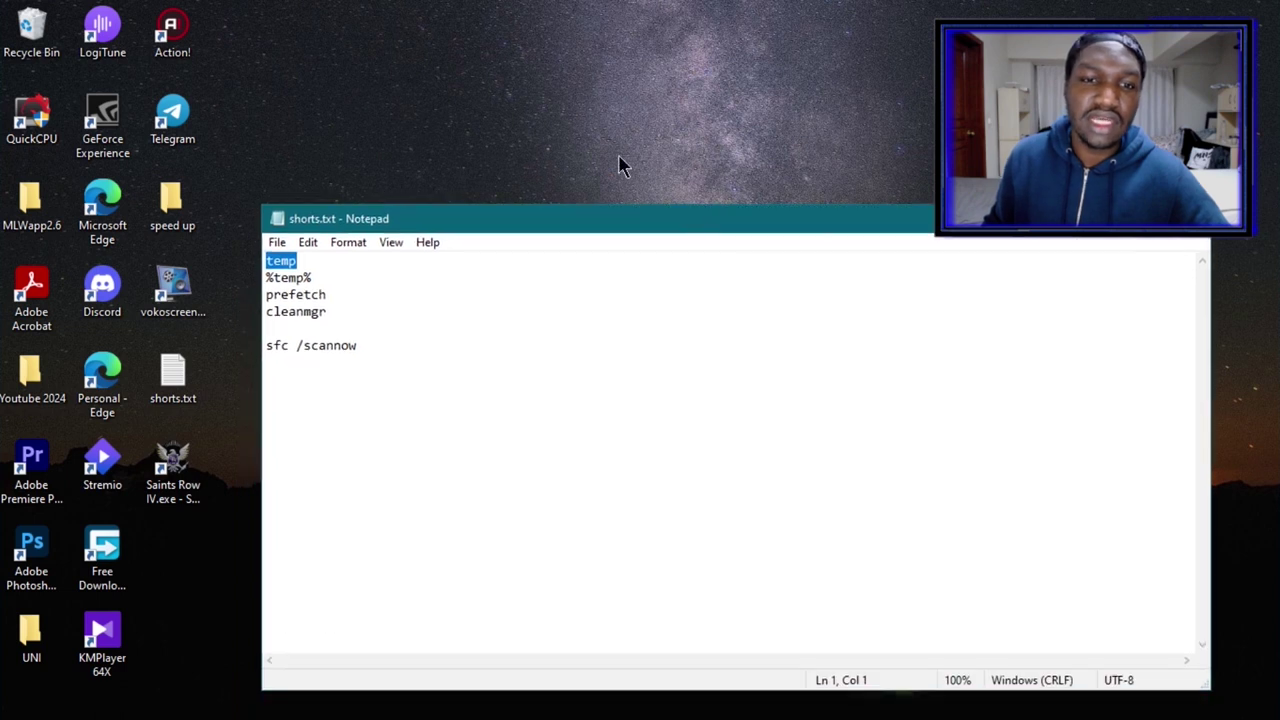
pyautogui.click(620, 165)
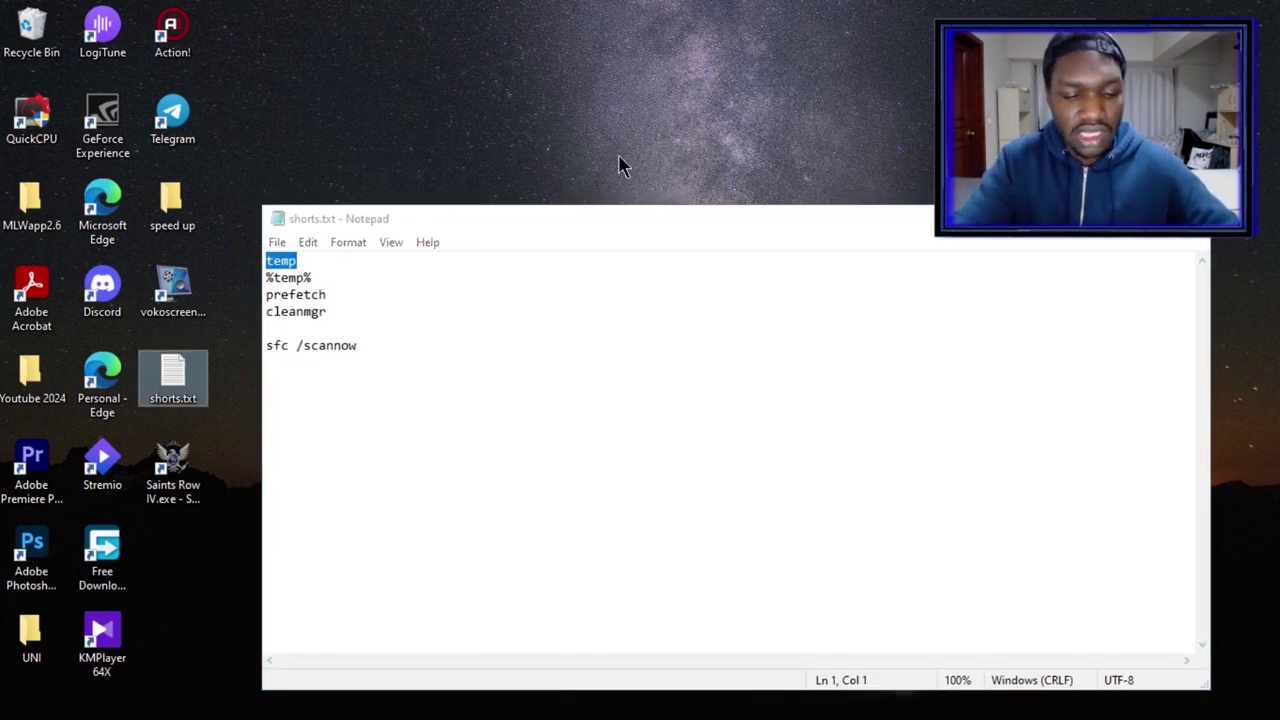
pyautogui.press('super+r')
pyautogui.click(324, 277)
pyautogui.moveTo(288, 277); pyautogui.dragTo(270, 278)
pyautogui.rightClick(270, 278)
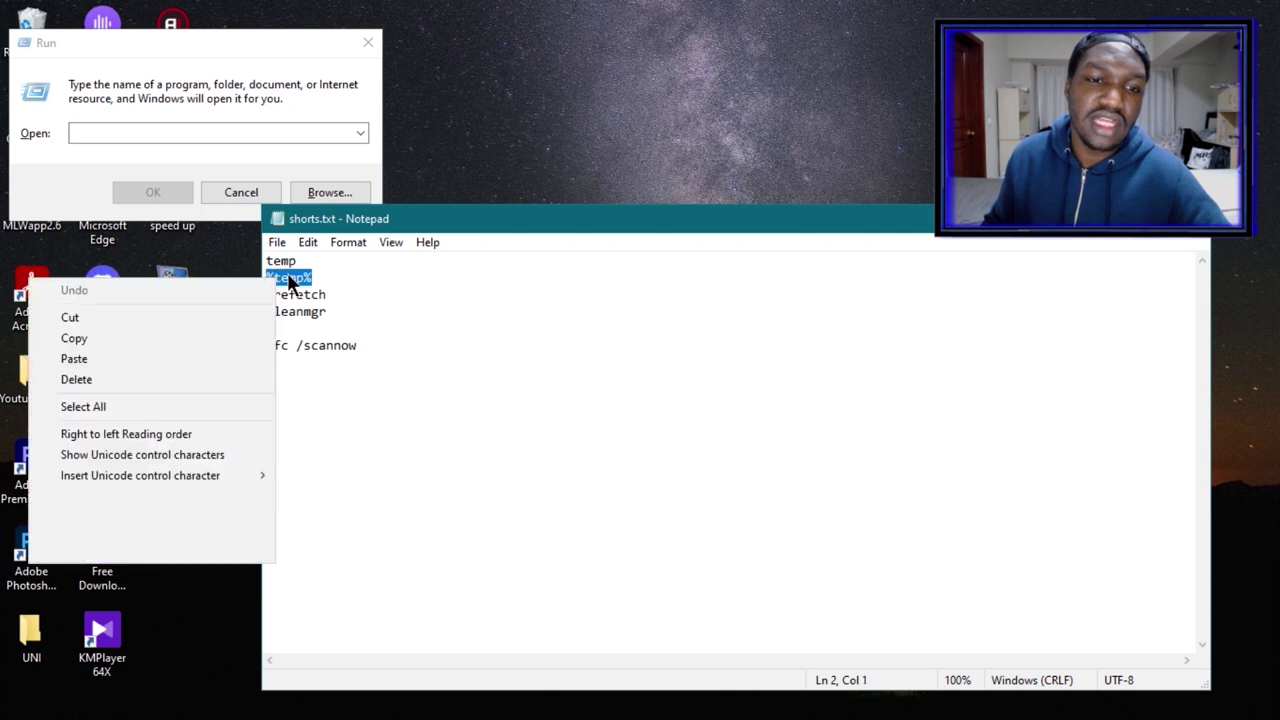
pyautogui.click(202, 325)
pyautogui.click(154, 134)
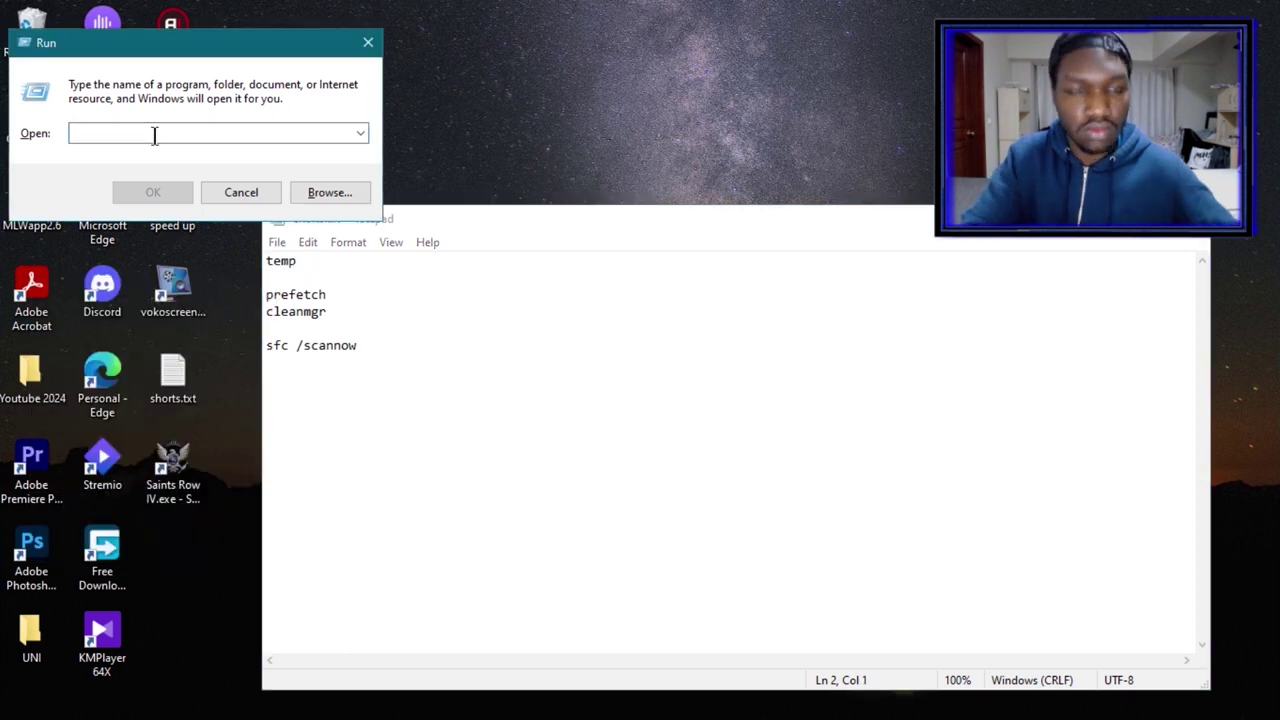
pyautogui.hotkey('ctrl', 'v')
pyautogui.click(158, 190)
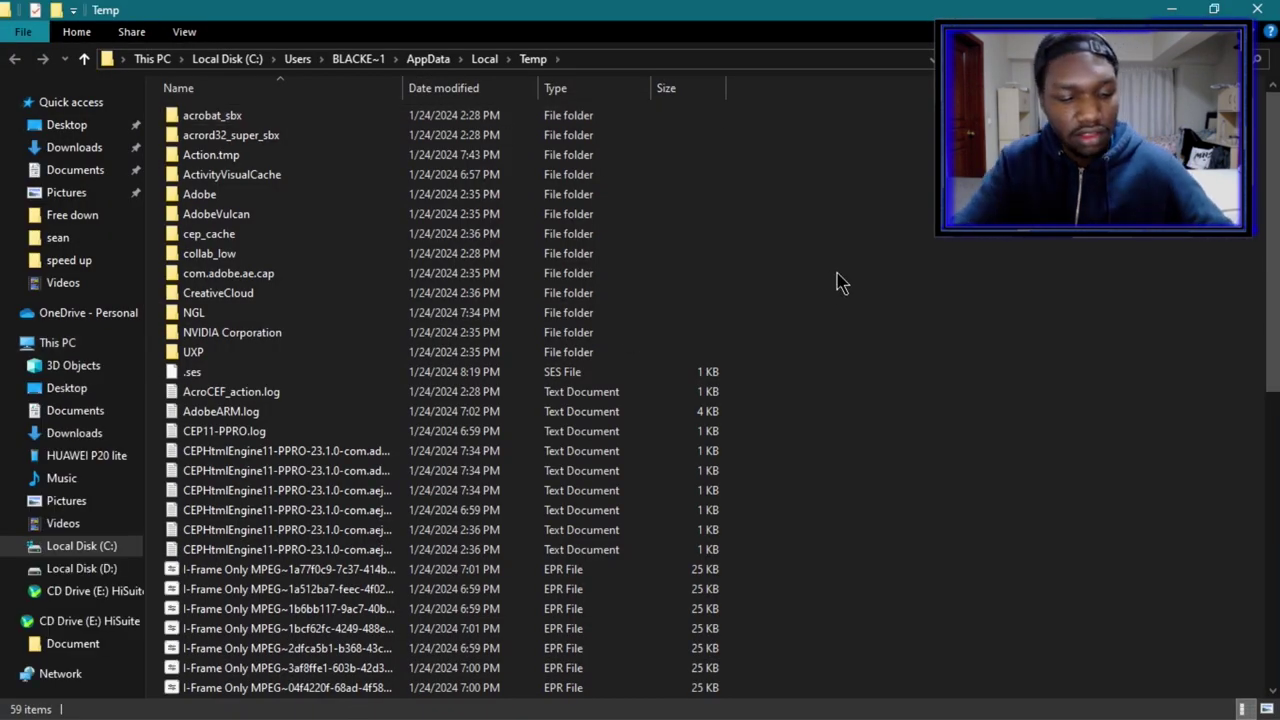
# Step: Delete everything in the user's Temp folder, applying the in-use choice to all current items and skipping Action.tmp, and close the folder
pyautogui.hotkey('ctrl', 'a')
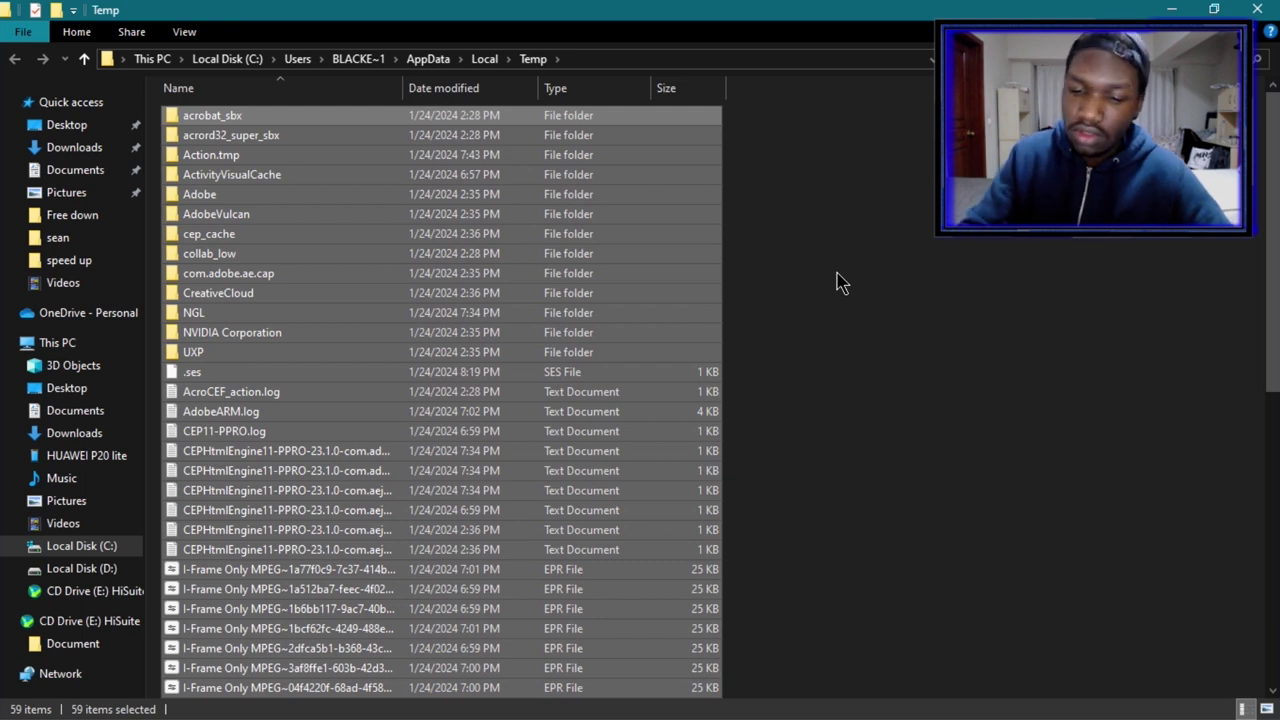
pyautogui.press('Delete')
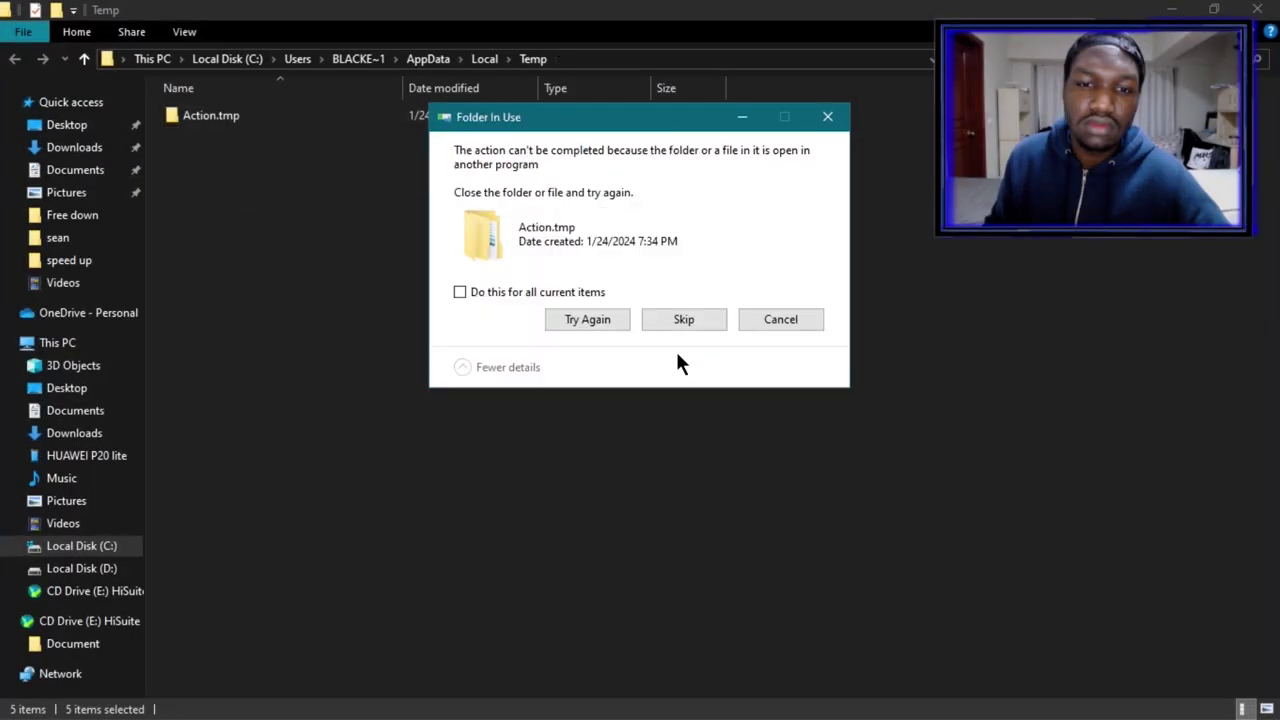
pyautogui.click(528, 290)
pyautogui.click(602, 319)
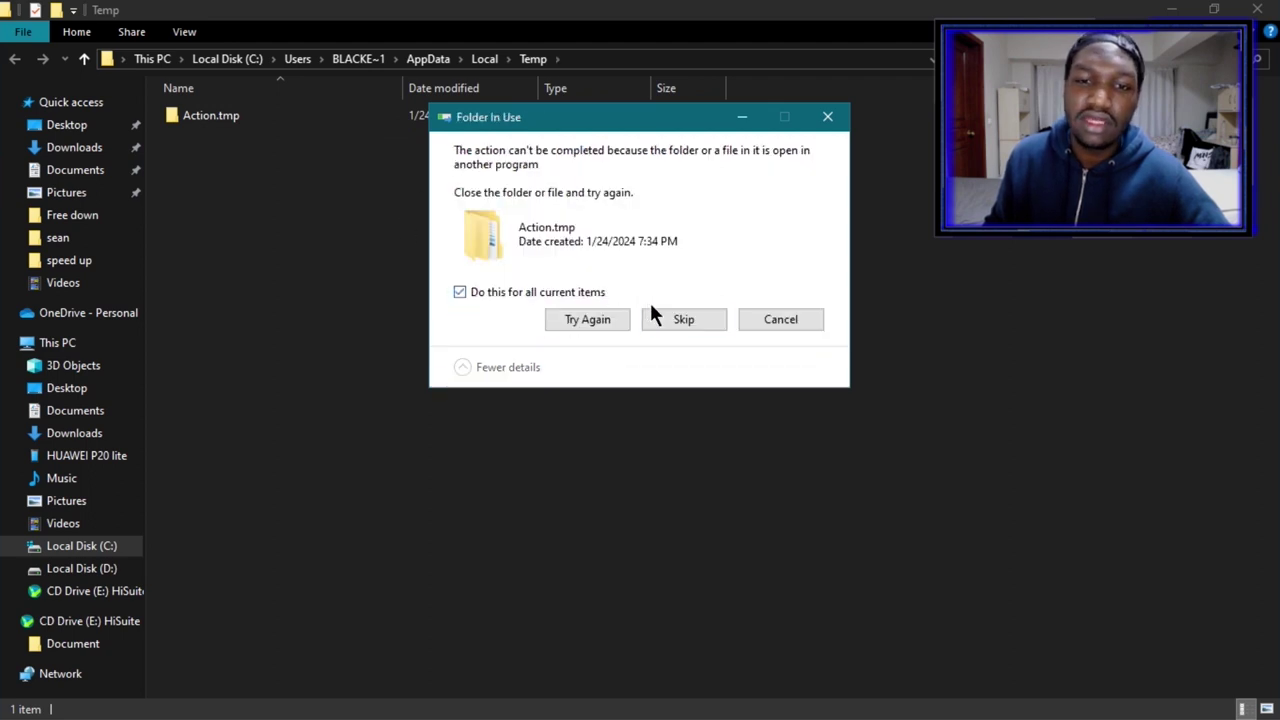
pyautogui.click(665, 318)
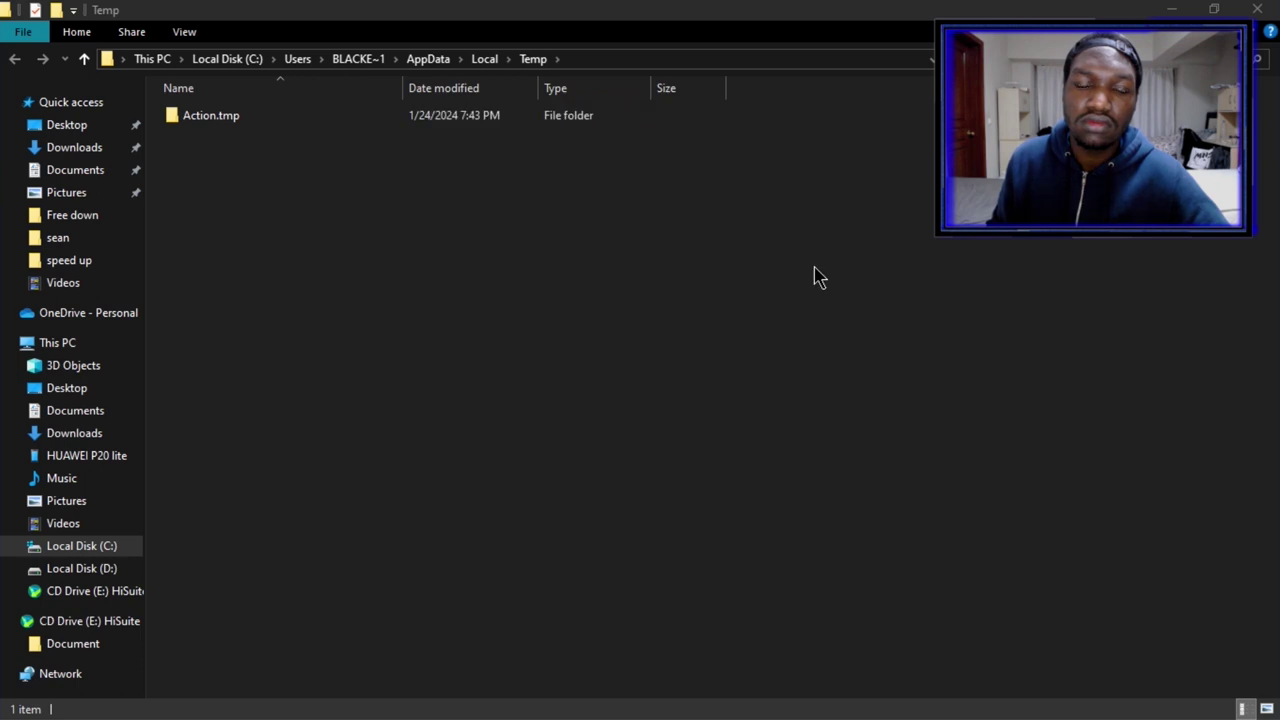
pyautogui.click(1257, 10)
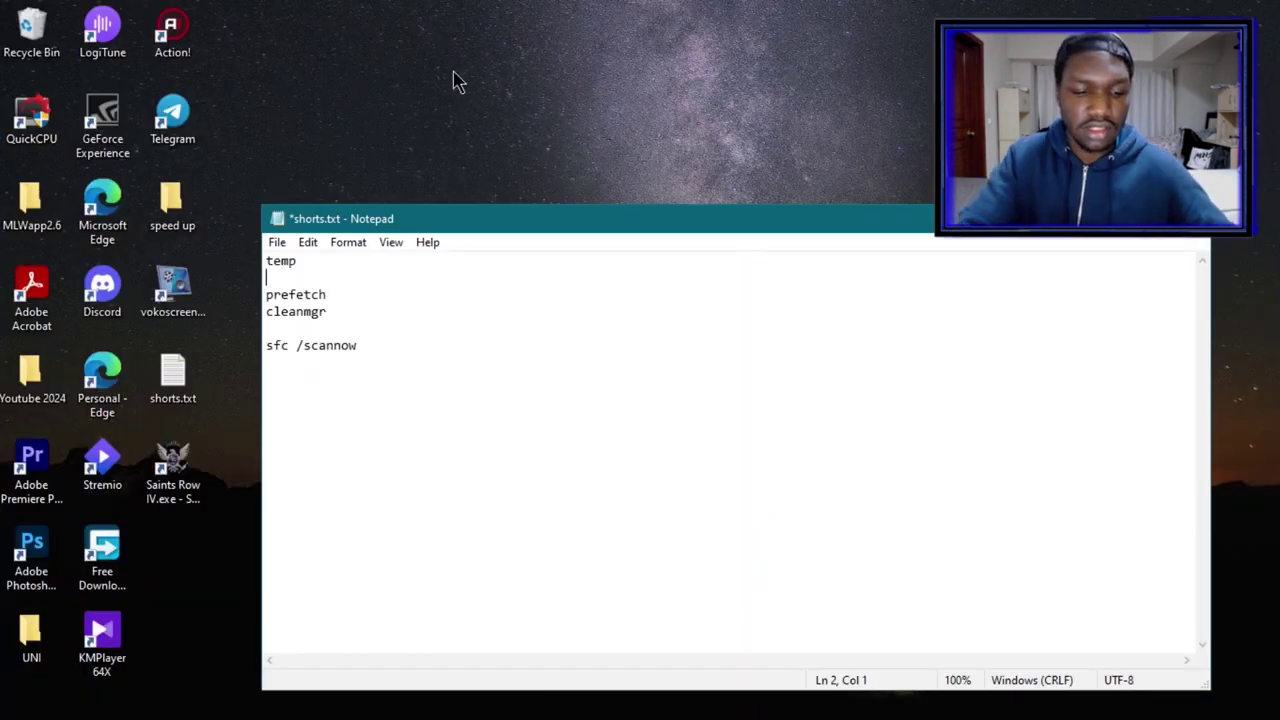
# Step: Copy the command prefetch from shorts.txt into the Run dialog, run it to open the Prefetch folder, and close the folder
pyautogui.press('super+r')
pyautogui.moveTo(326, 293); pyautogui.dragTo(268, 294)
pyautogui.rightClick(272, 296)
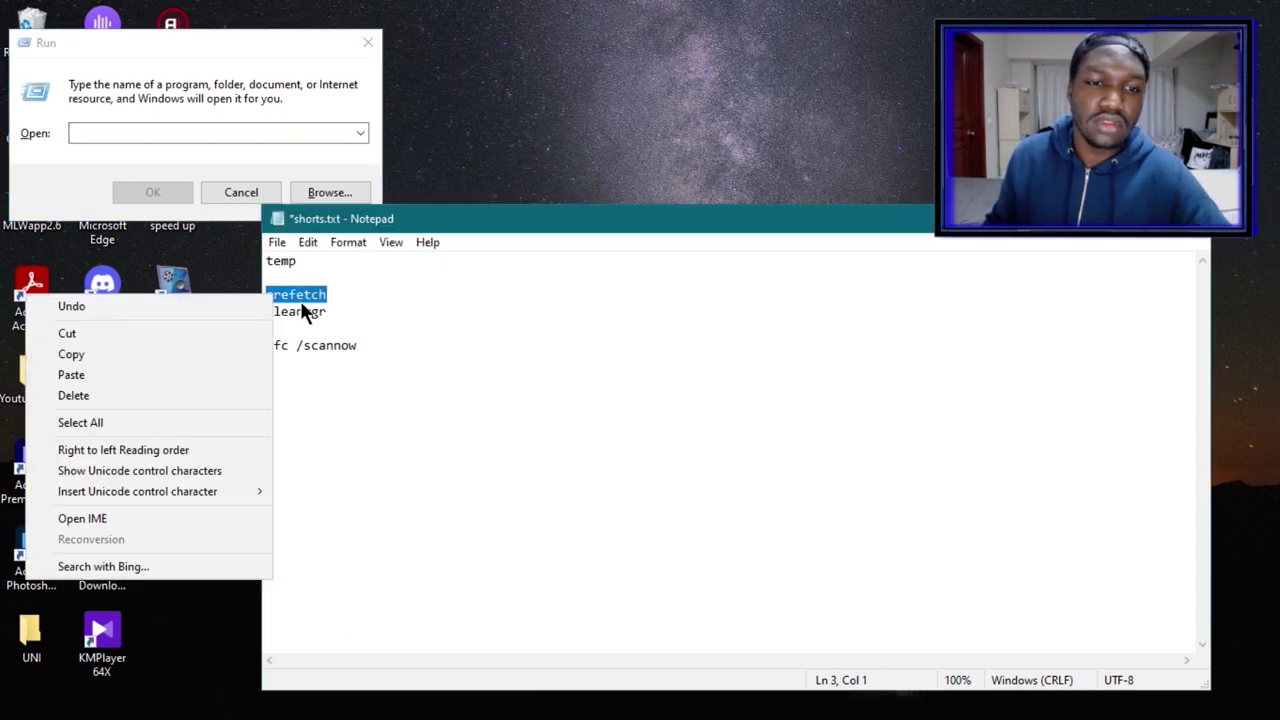
pyautogui.click(198, 351)
pyautogui.click(135, 132)
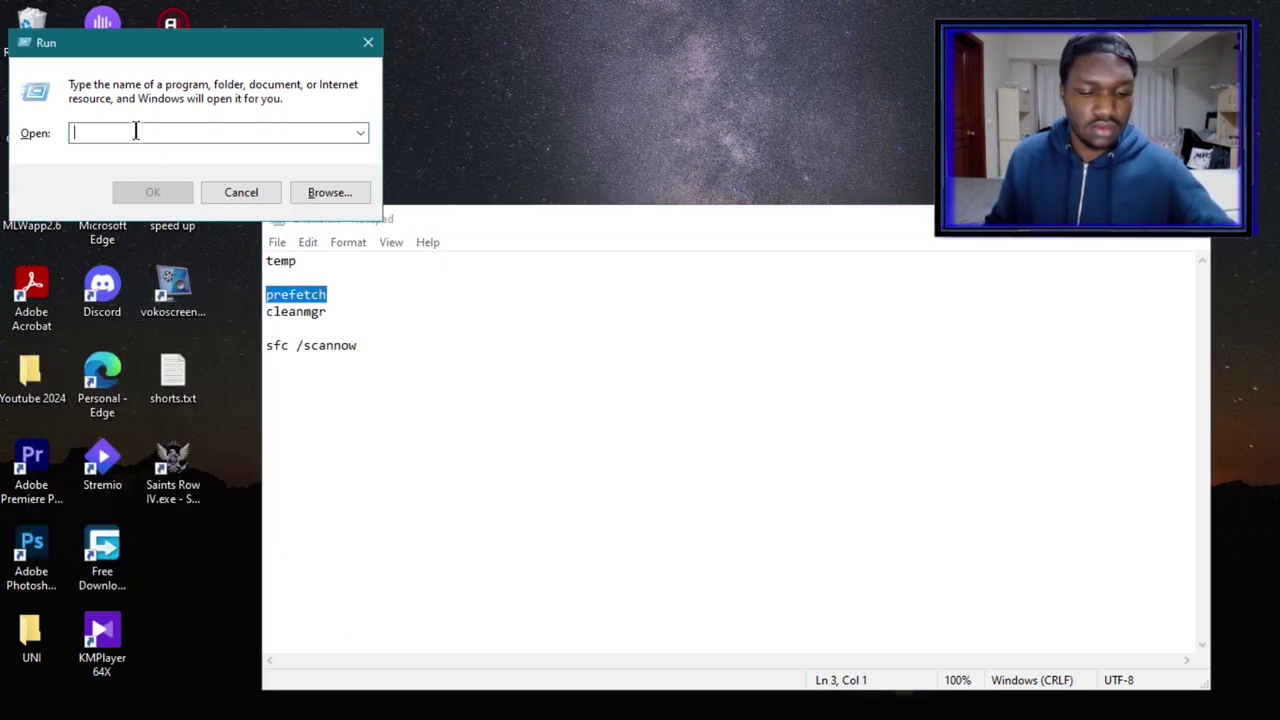
pyautogui.hotkey('ctrl', 'v')
pyautogui.click(160, 190)
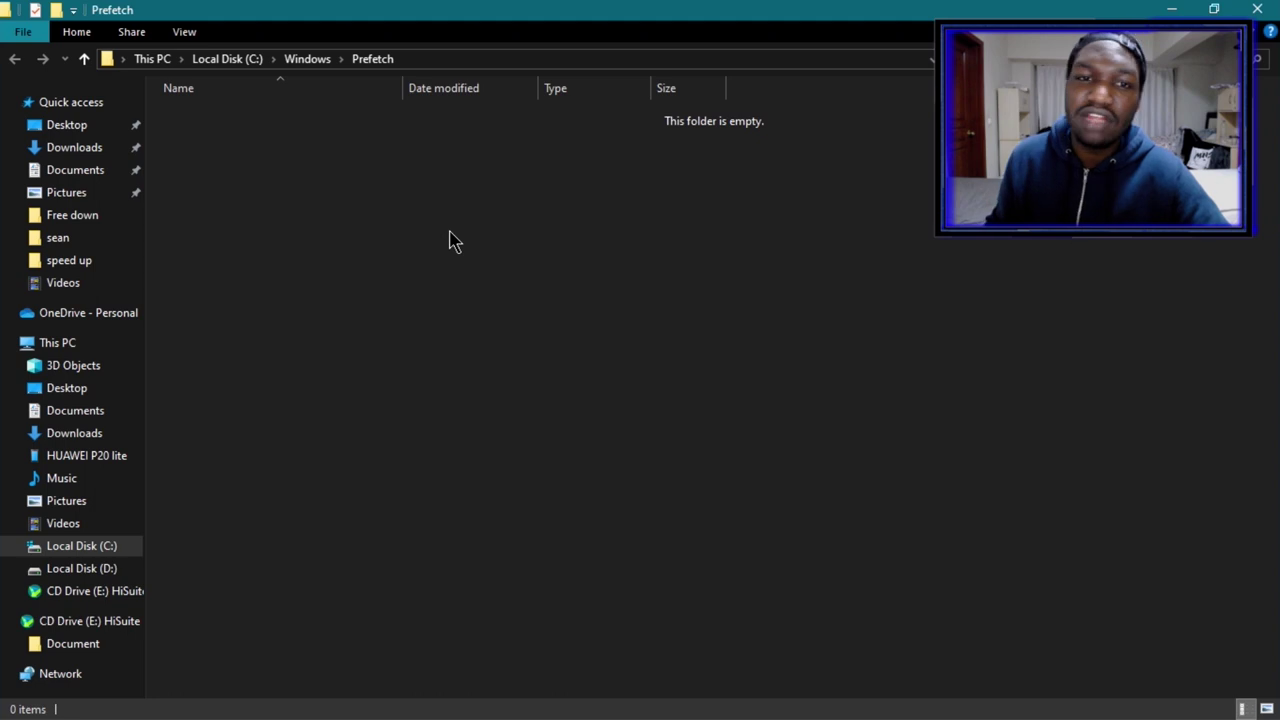
pyautogui.moveTo(466, 134); pyautogui.dragTo(363, 410)
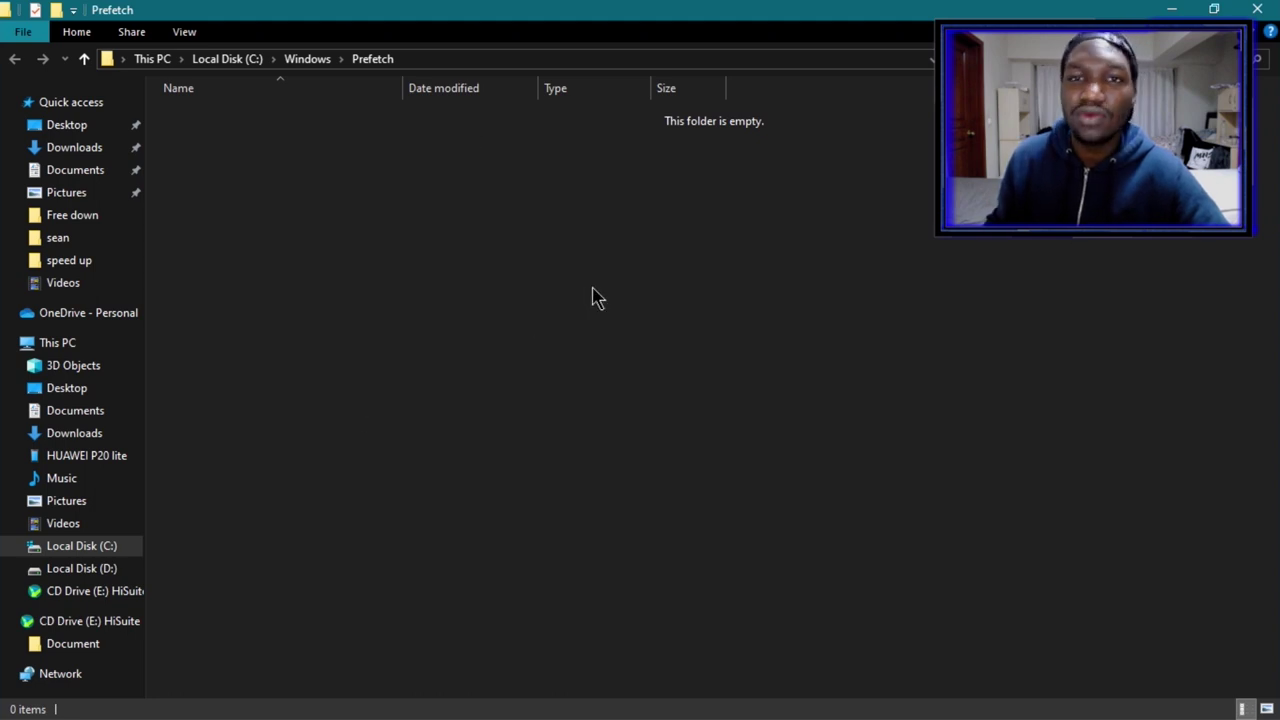
pyautogui.click(1272, 6)
# Step: Copy the command cleanmgr from shorts.txt into the Run dialog and run it to launch Disk Cleanup
pyautogui.moveTo(543, 223); pyautogui.dragTo(508, 174)
pyautogui.press('super+r')
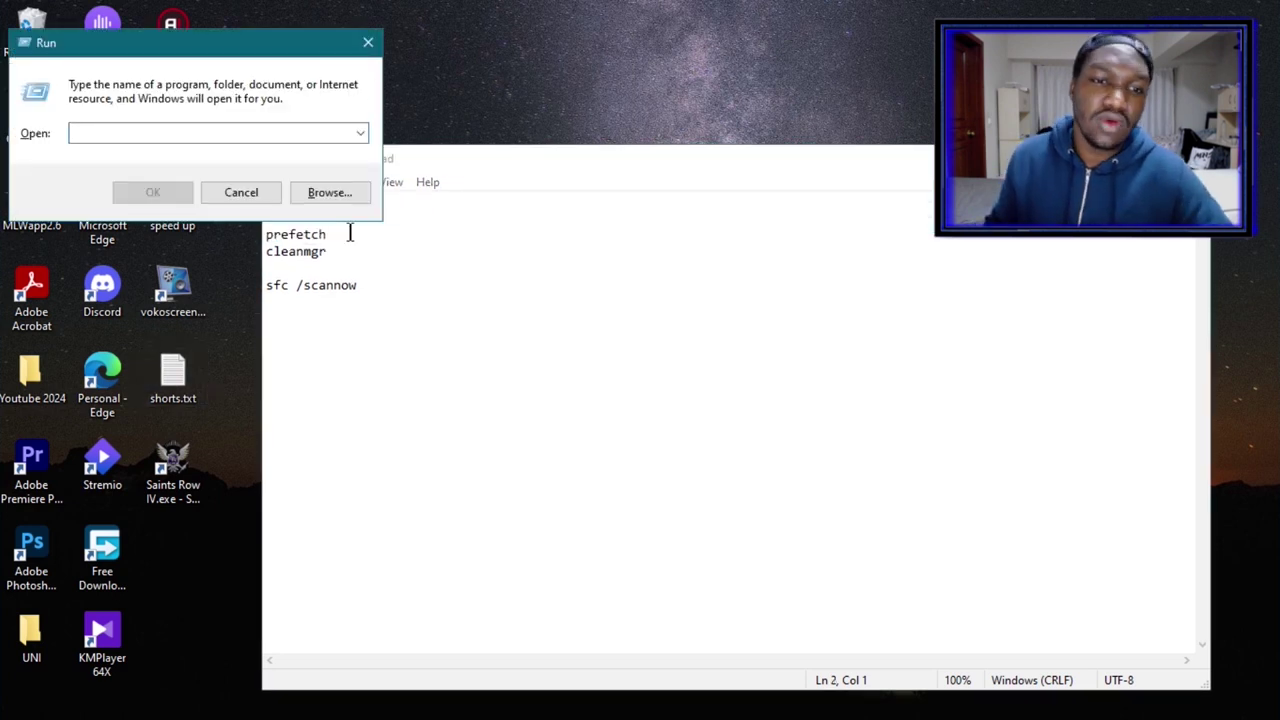
pyautogui.moveTo(331, 253); pyautogui.dragTo(266, 252)
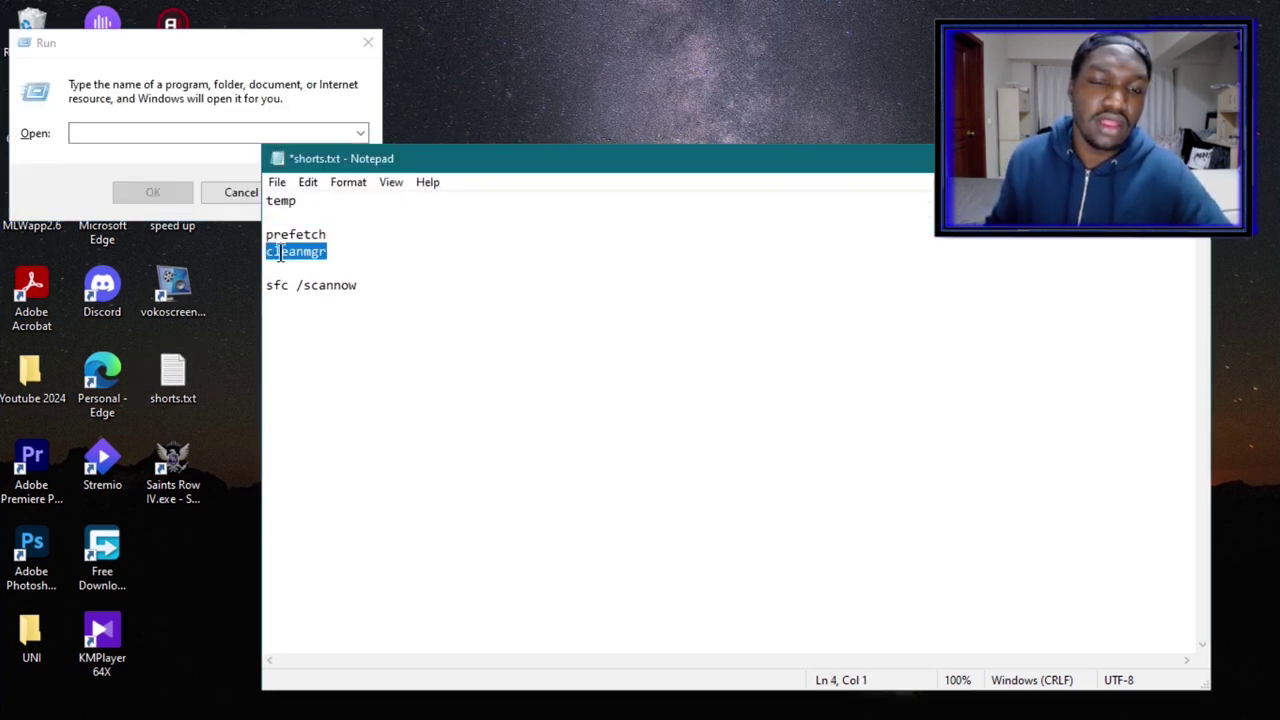
pyautogui.rightClick(278, 253)
pyautogui.click(217, 313)
pyautogui.click(171, 132)
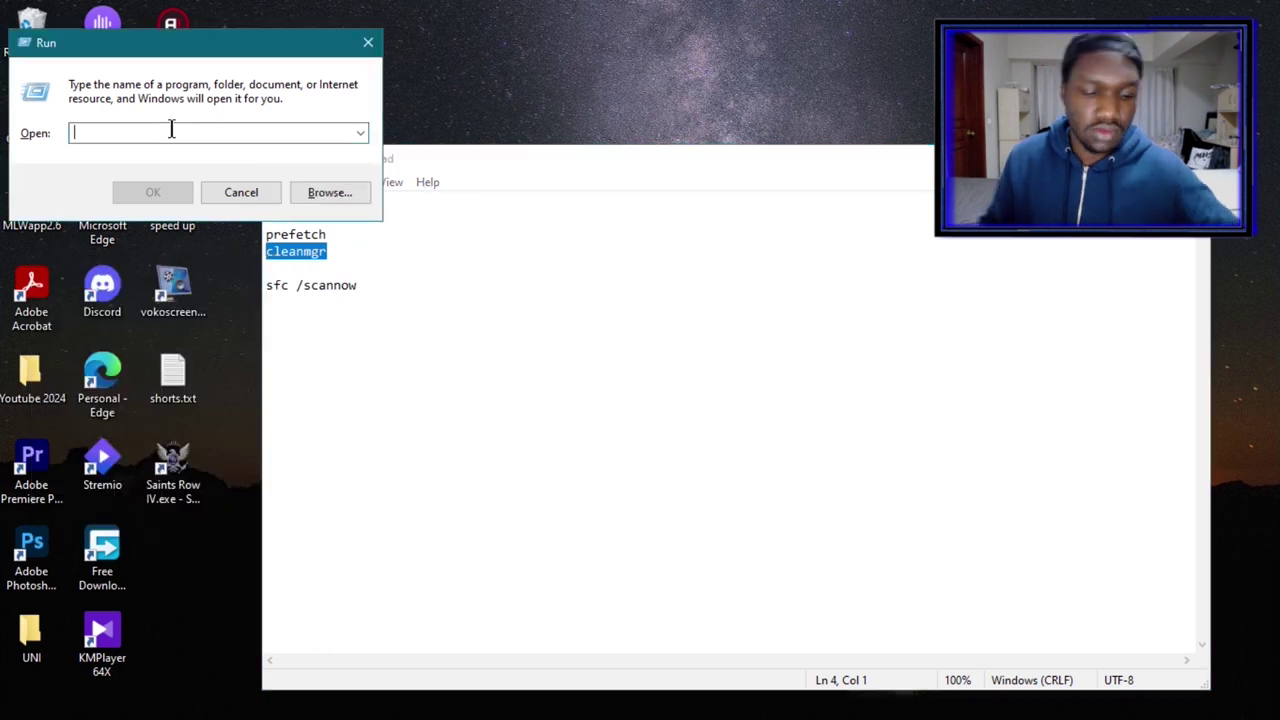
pyautogui.hotkey('ctrl', 'v')
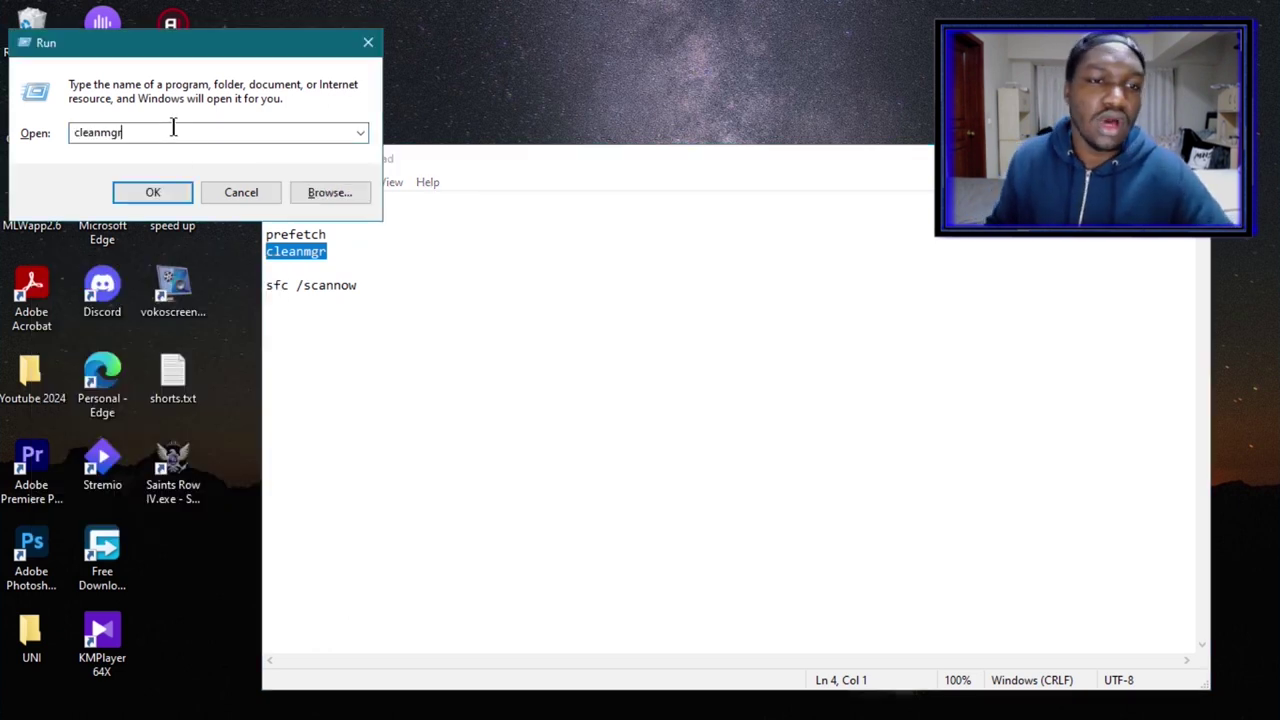
pyautogui.click(156, 189)
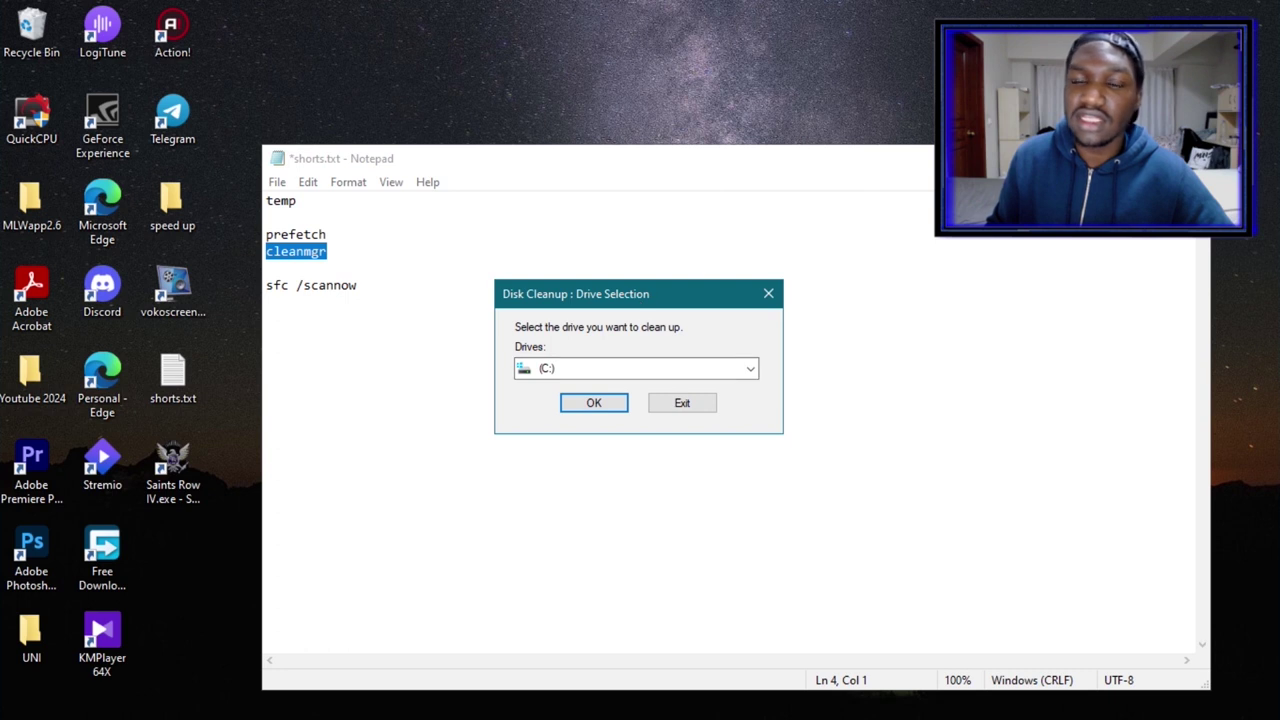
# Step: Move the shorts.txt window out of the way and start Disk Cleanup for drive C:
pyautogui.click(1118, 158)
pyautogui.moveTo(650, 293); pyautogui.dragTo(582, 165)
pyautogui.click(682, 240)
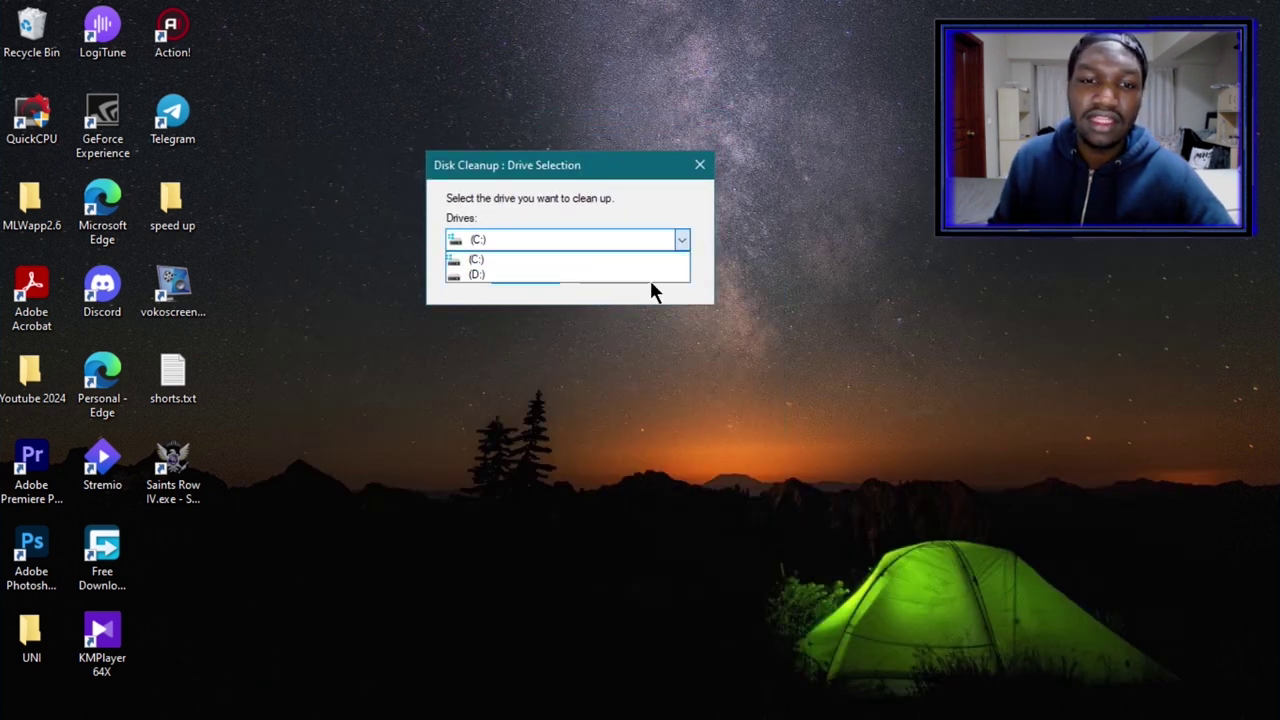
pyautogui.click(481, 257)
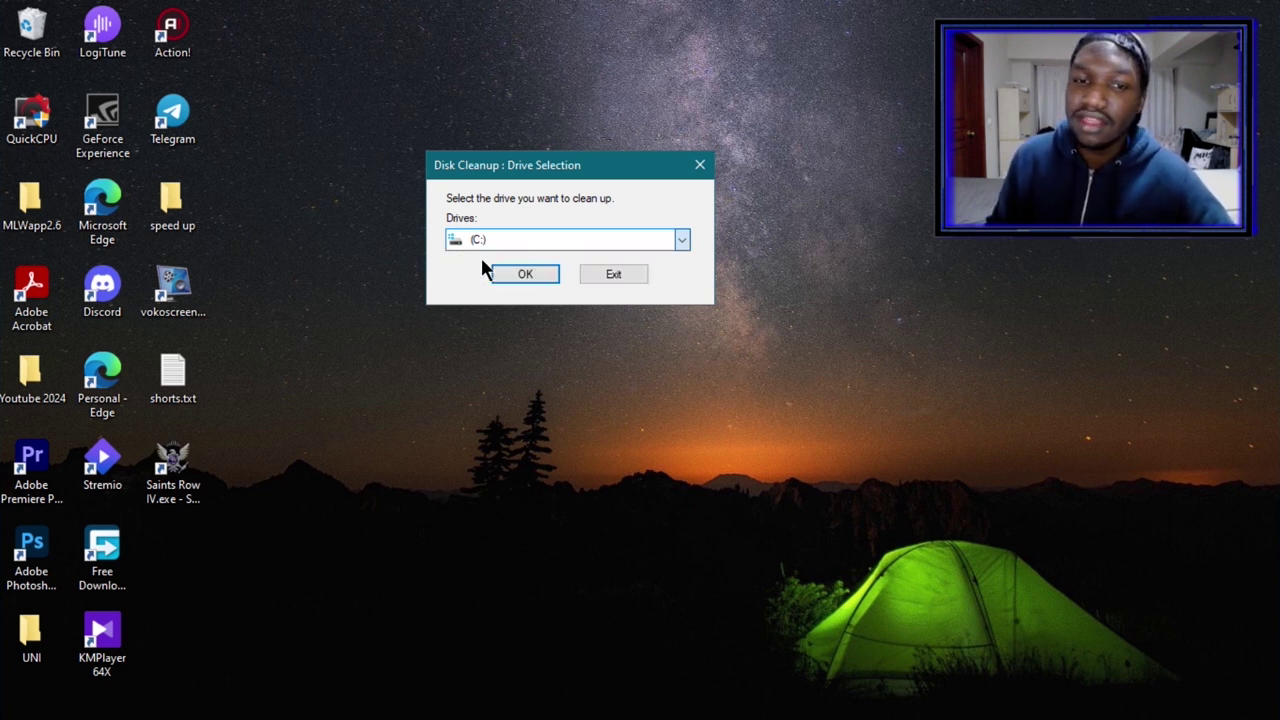
pyautogui.click(516, 272)
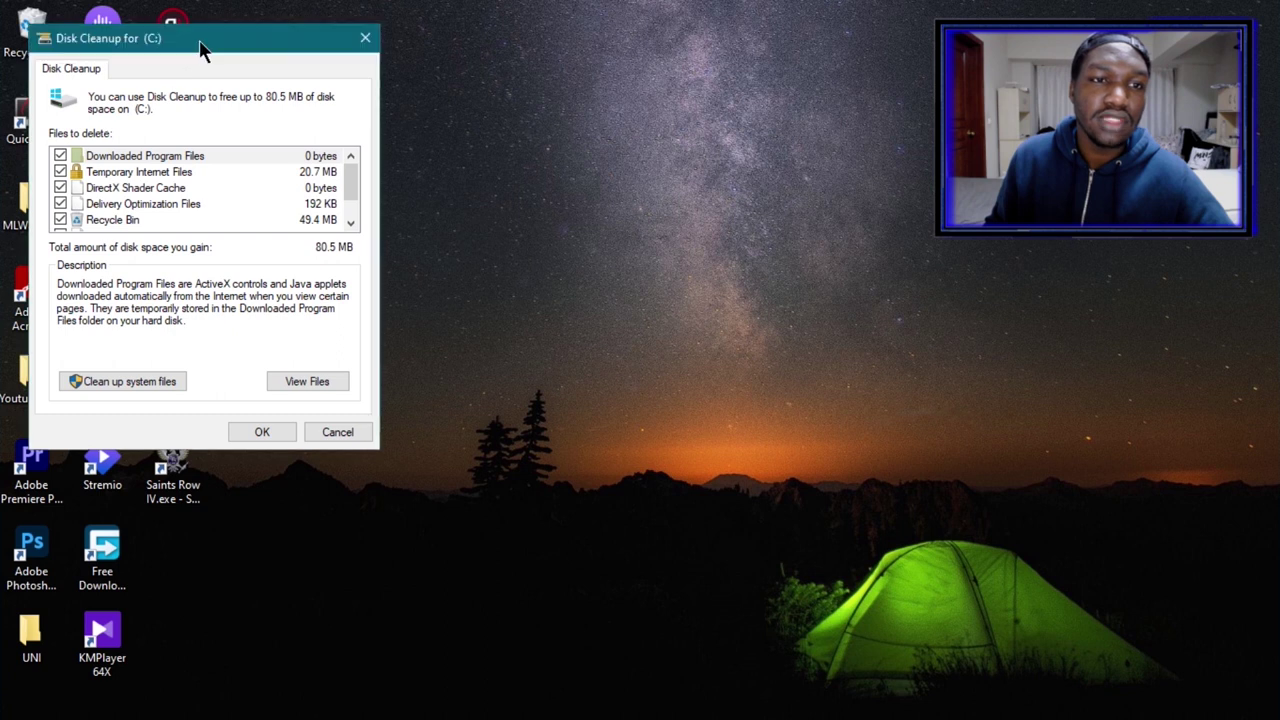
# Step: Review the files Disk Cleanup lists for drive C: and restart the cleanup to include system files on C:
pyautogui.moveTo(206, 49); pyautogui.dragTo(525, 115)
pyautogui.scroll(-1, 455, 228)
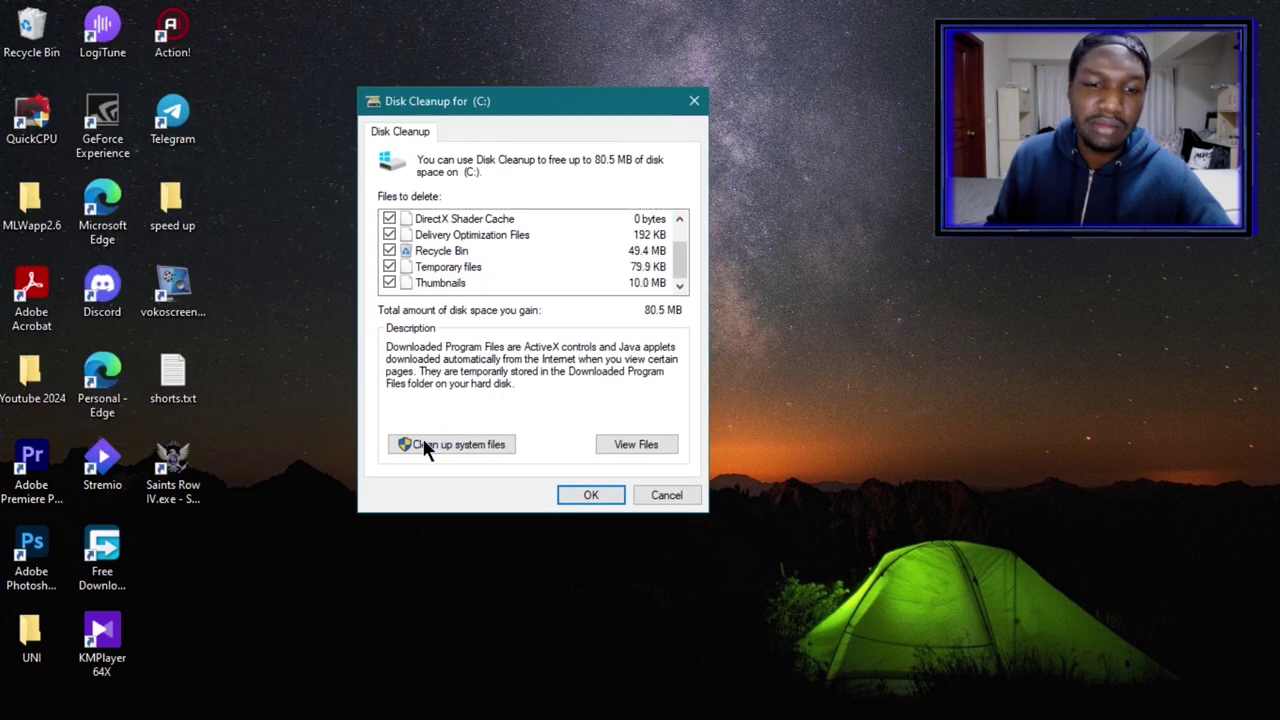
pyautogui.click(490, 445)
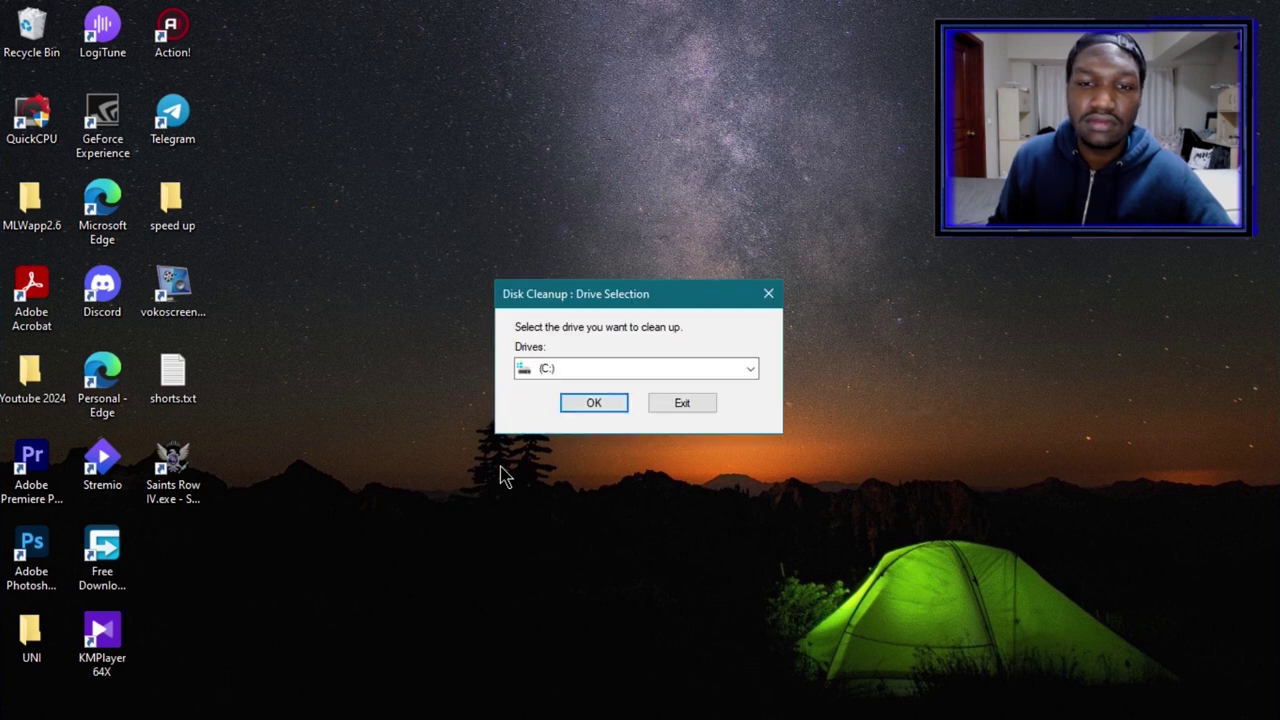
pyautogui.click(748, 370)
pyautogui.click(605, 388)
pyautogui.click(586, 400)
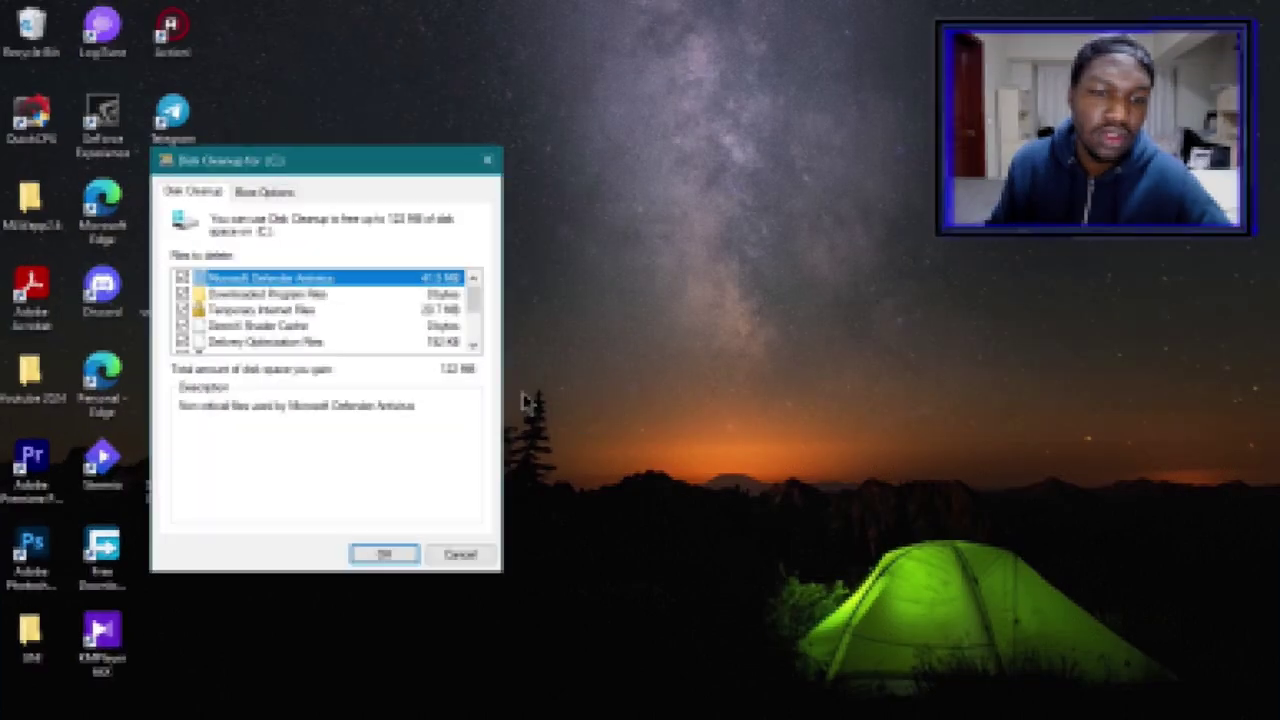
# Step: Run the system-file cleanup with the checked file categories and confirm permanently deleting the files
pyautogui.scroll(-2, 473, 298)
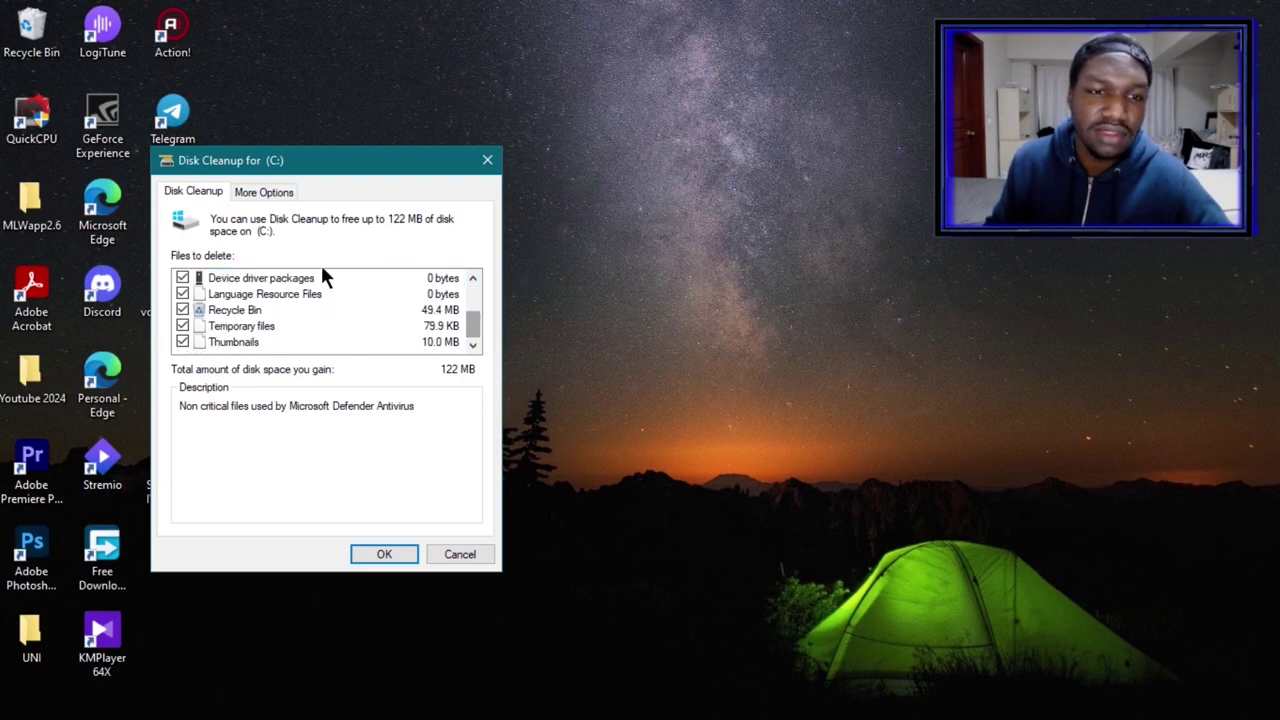
pyautogui.click(383, 556)
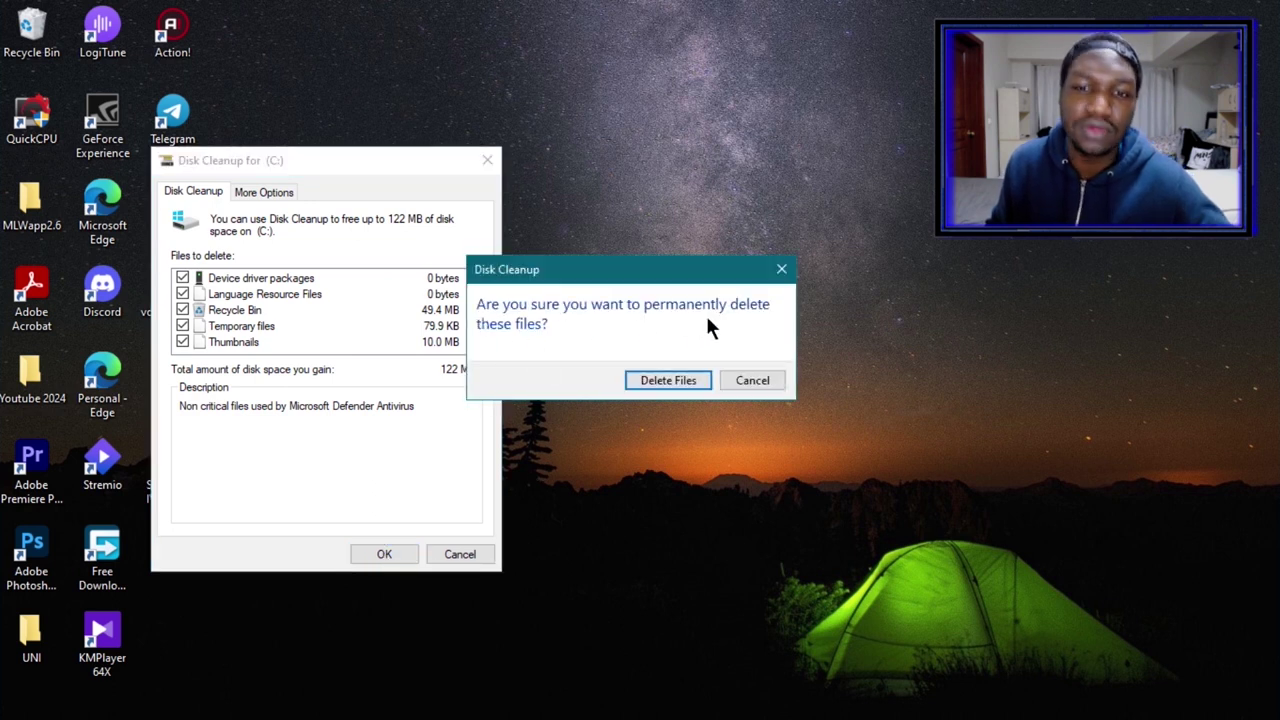
pyautogui.click(665, 381)
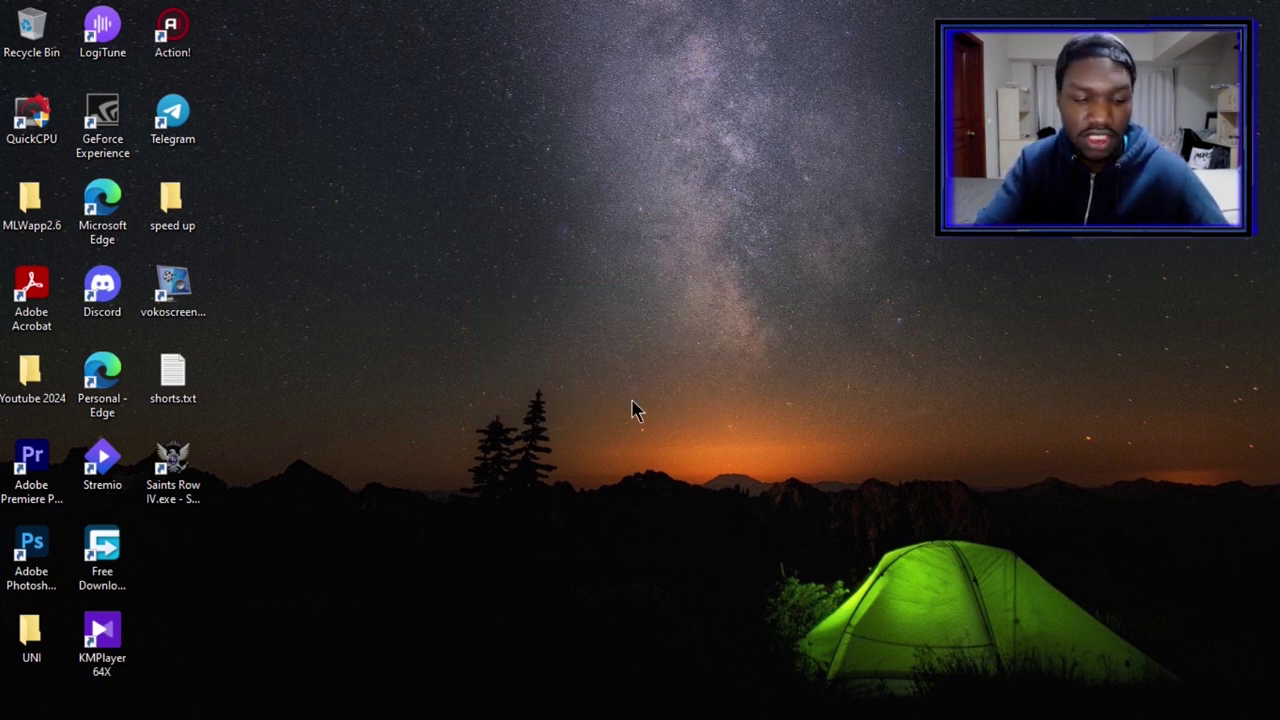
# Step: Launch Disk Cleanup again with the command cleanmgr, view the drives offered for cleaning, and exit the drive selection
pyautogui.press('super+r')
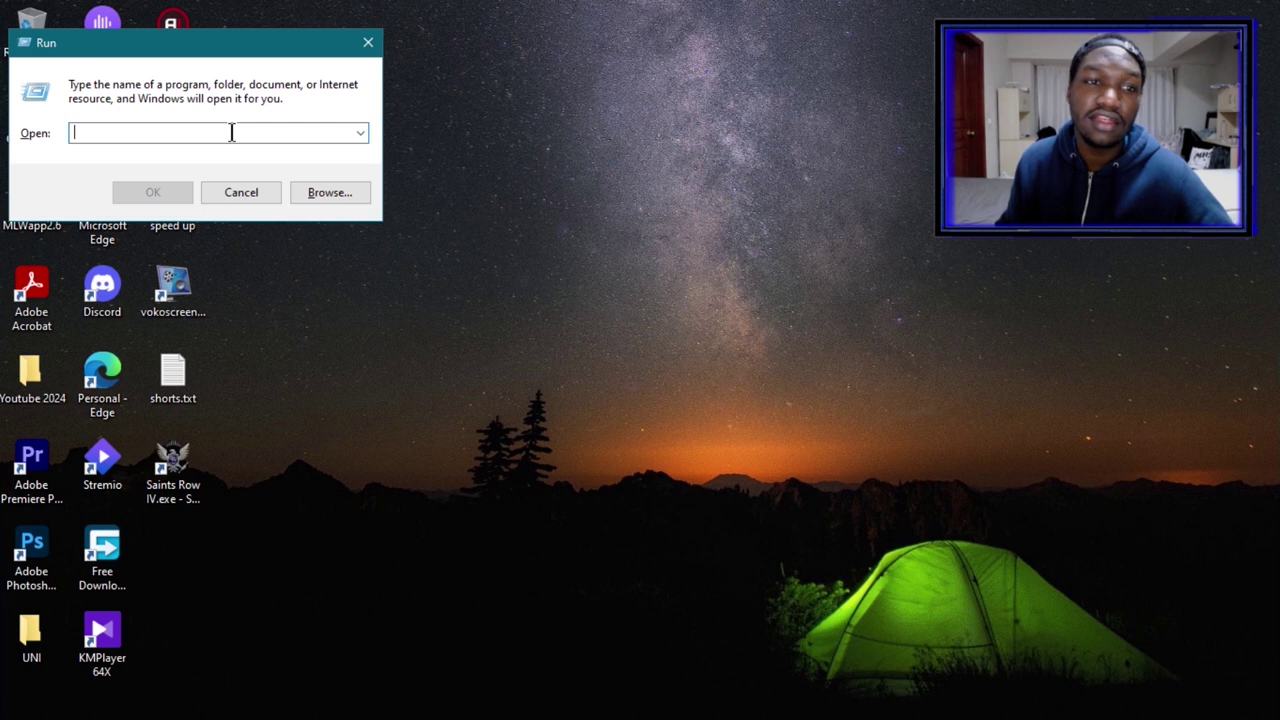
pyautogui.write('cleanmgr')
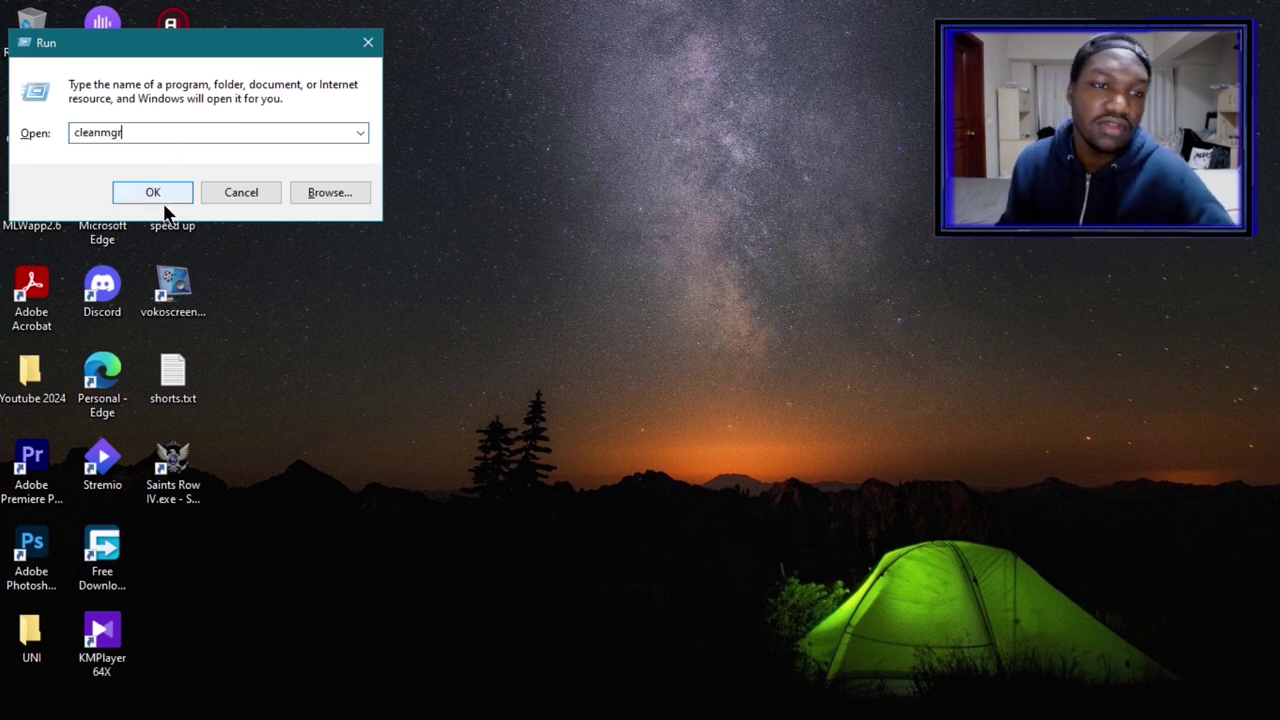
pyautogui.click(167, 199)
pyautogui.click(649, 372)
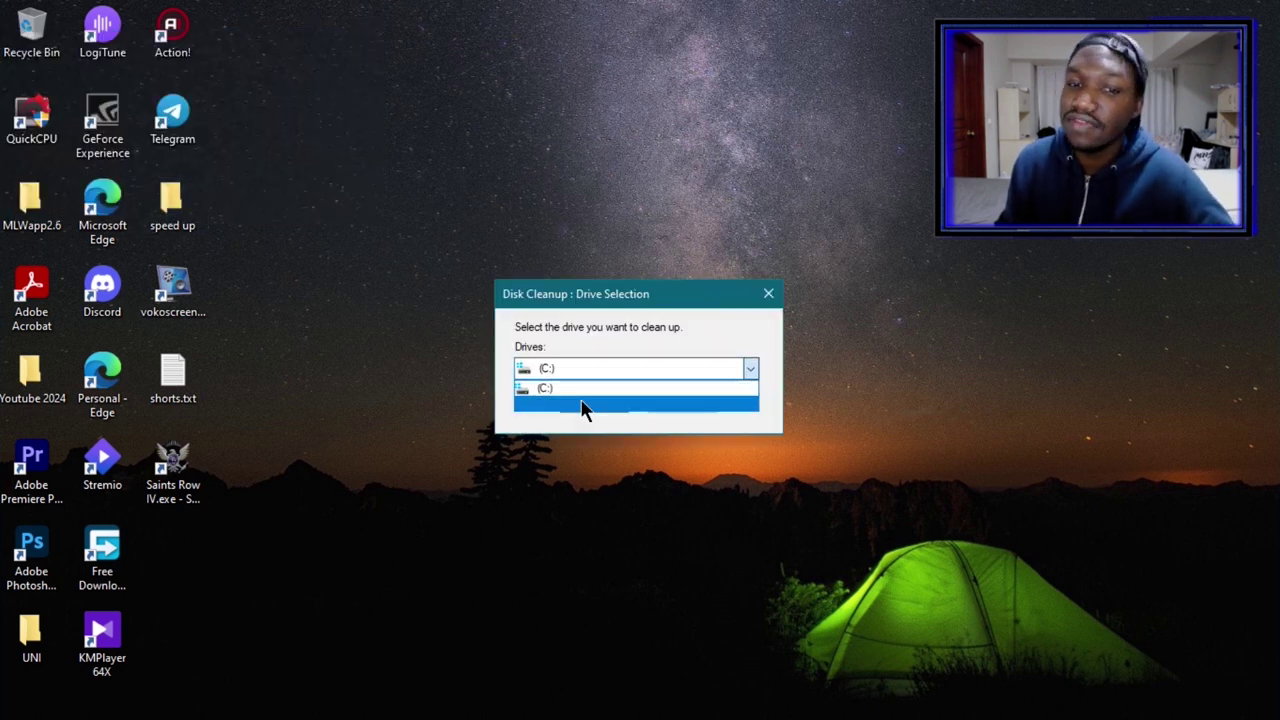
pyautogui.click(697, 415)
pyautogui.click(691, 400)
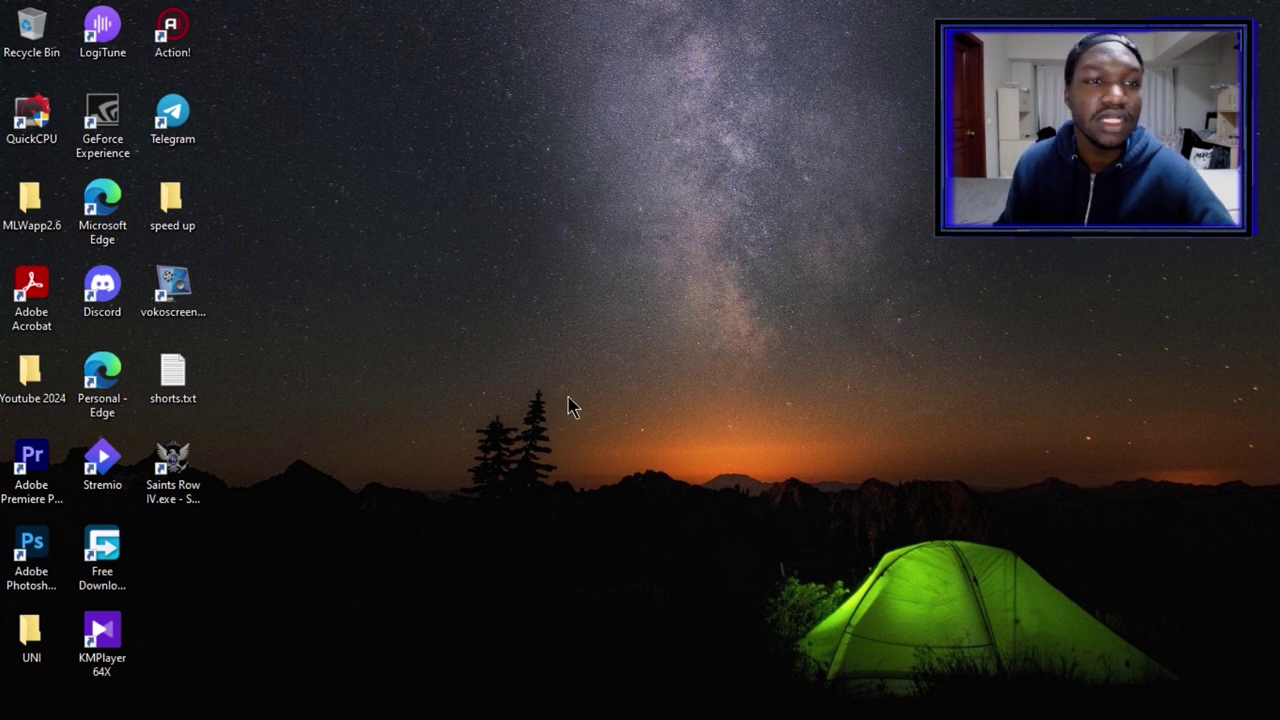
pyautogui.moveTo(3, 130)
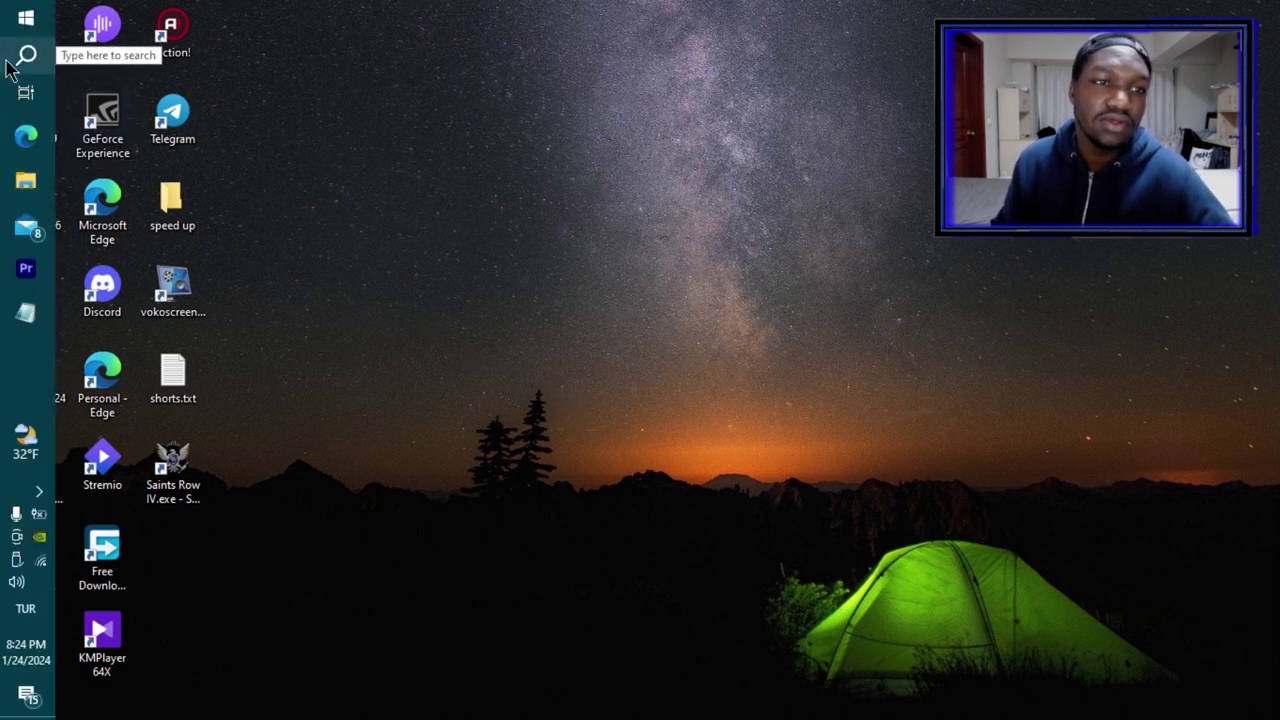
pyautogui.click(26, 55)
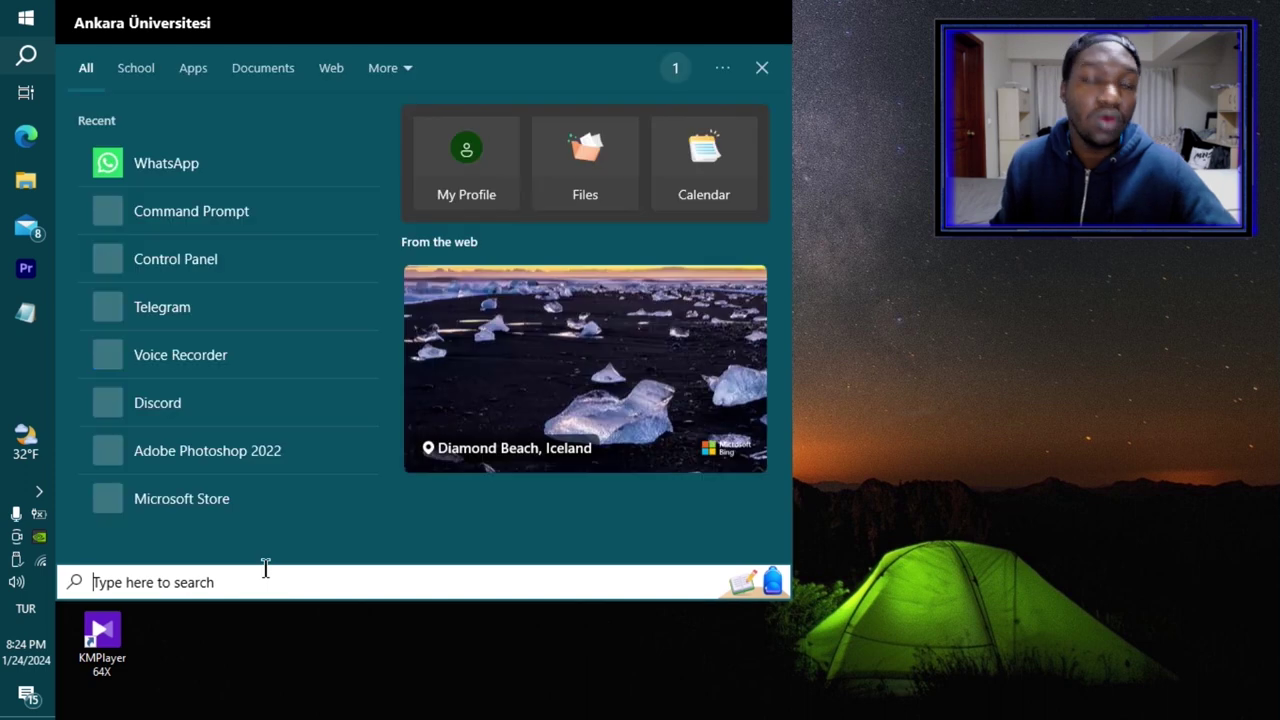
pyautogui.write('cmd')
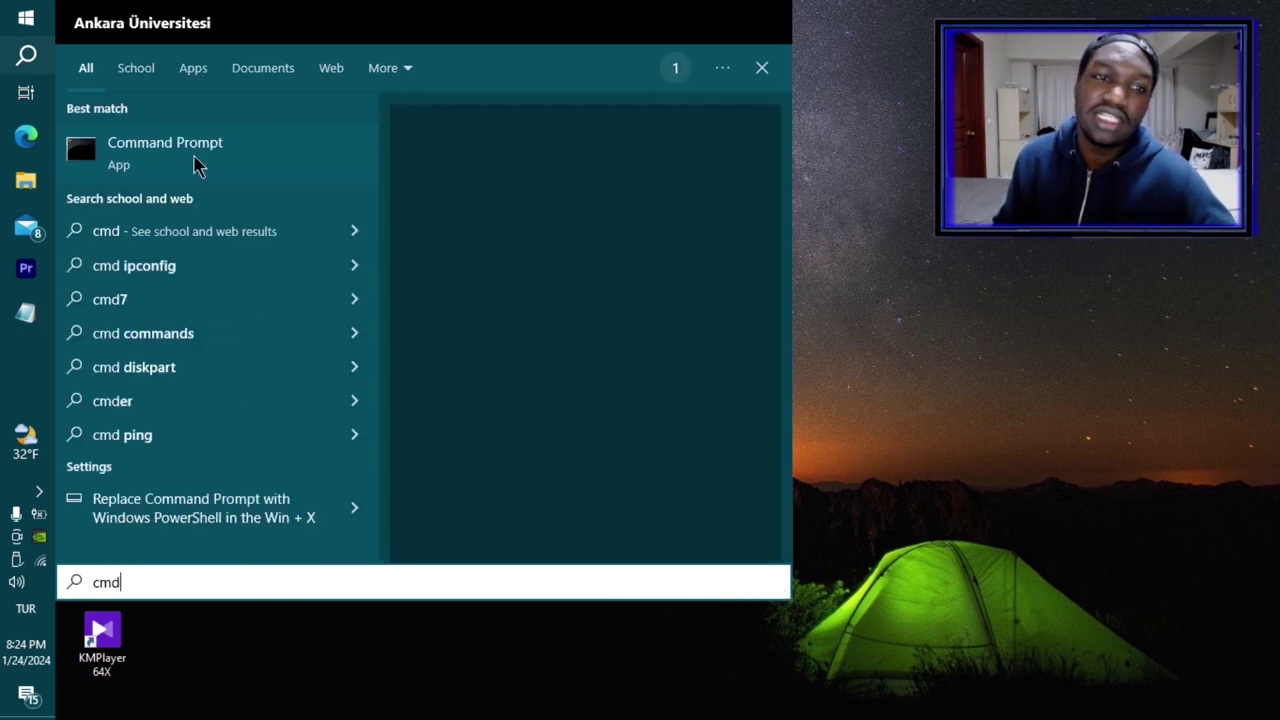
pyautogui.click(195, 164)
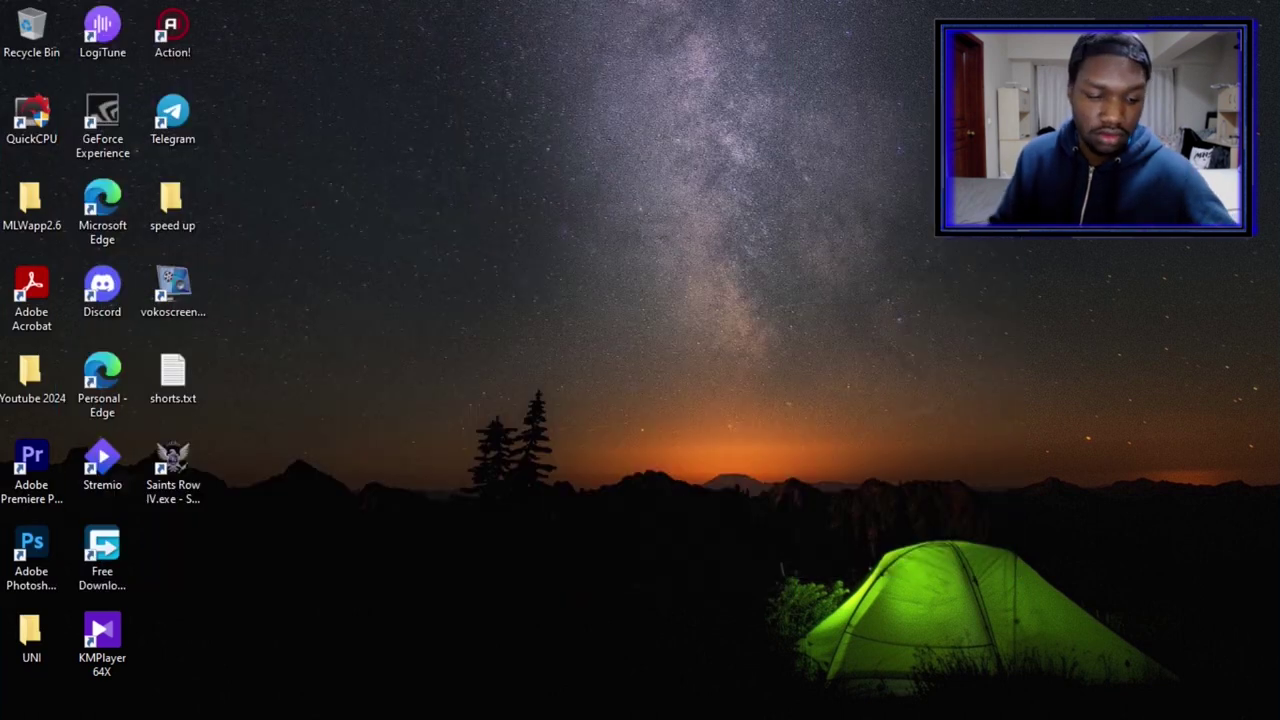
# Step: Search Windows for cmd, run Command Prompt as administrator, and approve the elevation request
pyautogui.click(26, 55)
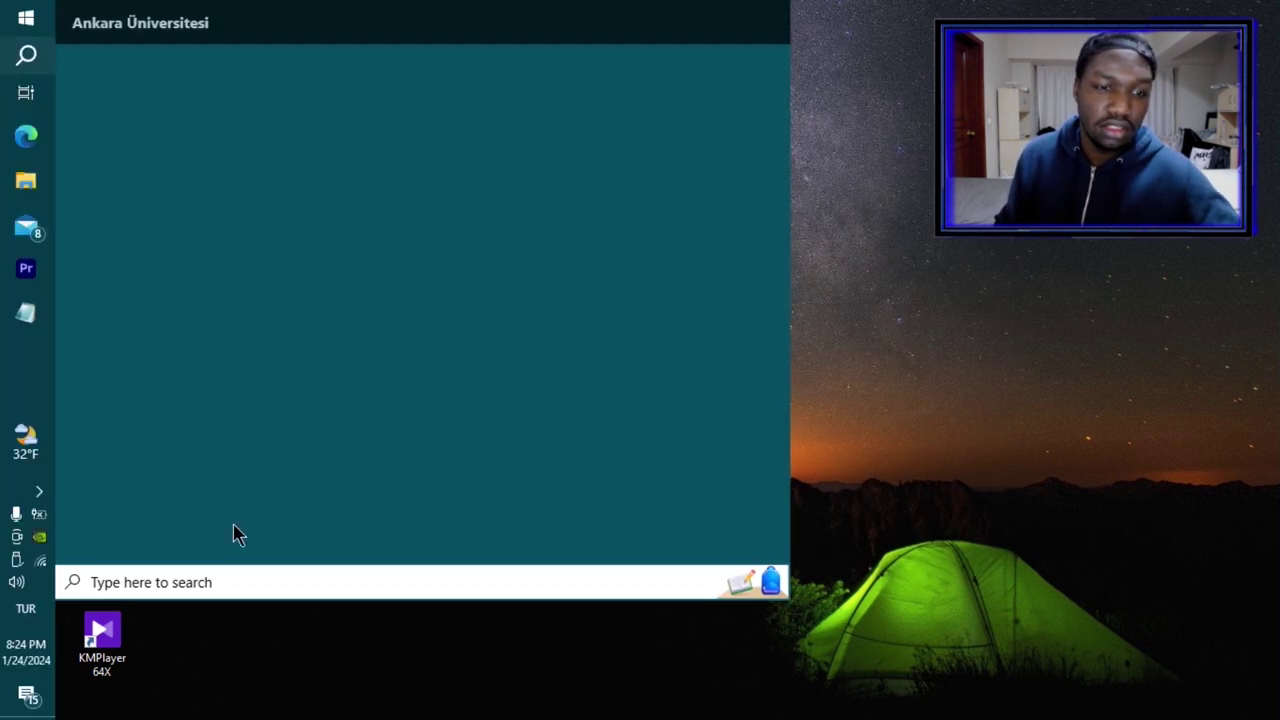
pyautogui.write('cmd')
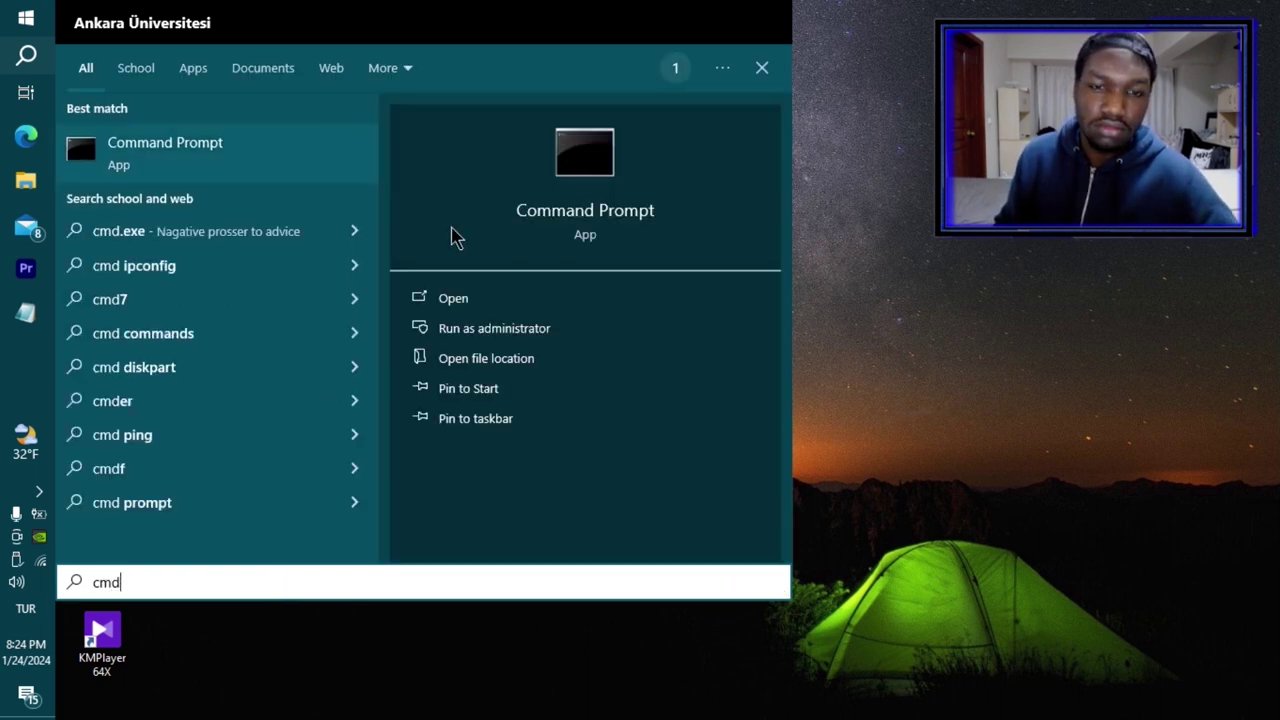
pyautogui.click(497, 330)
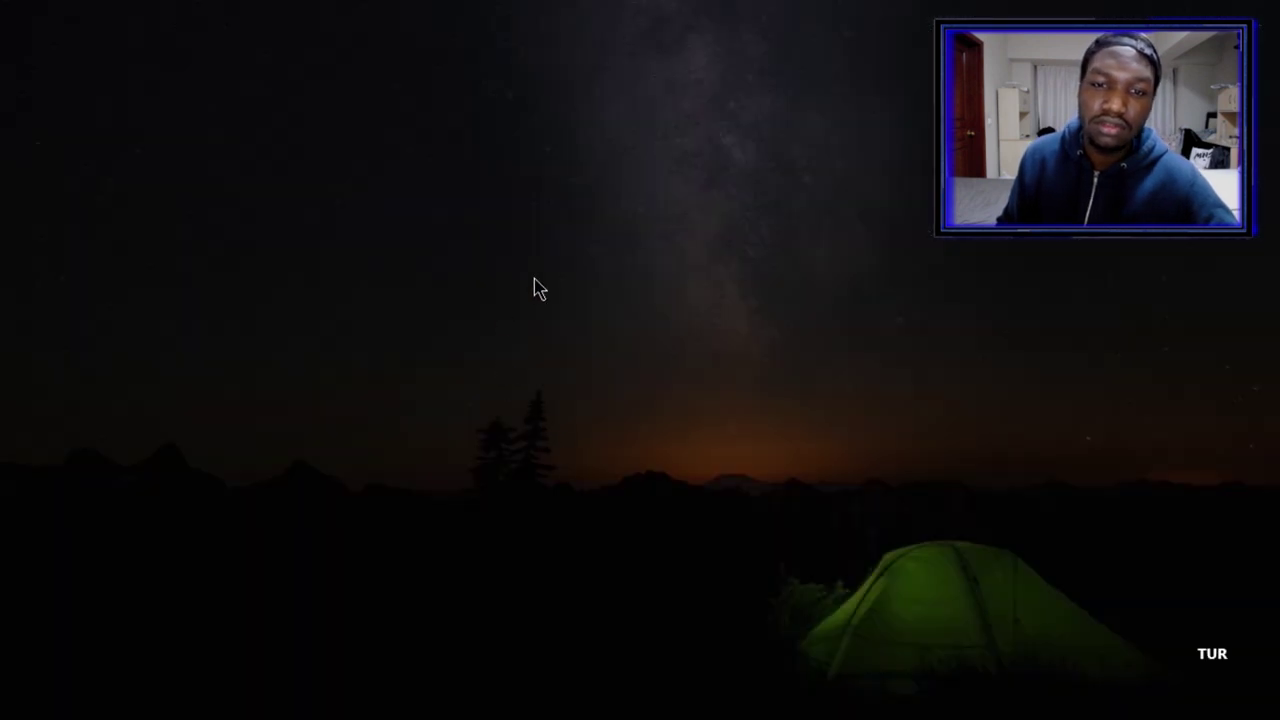
pyautogui.click(570, 476)
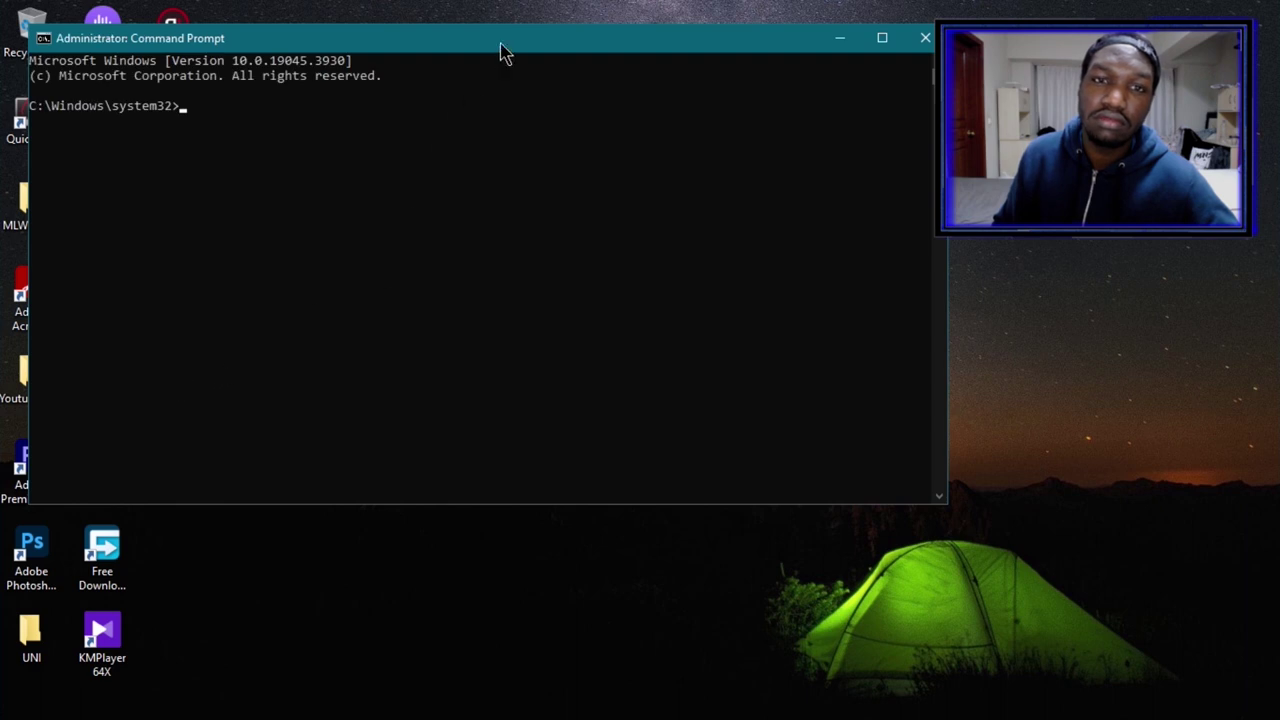
# Step: Copy the command sfc /scannow from shorts.txt into the administrator Command Prompt and run it
pyautogui.moveTo(500, 49); pyautogui.dragTo(766, 46)
pyautogui.click(190, 380)
pyautogui.doubleClick(190, 380)
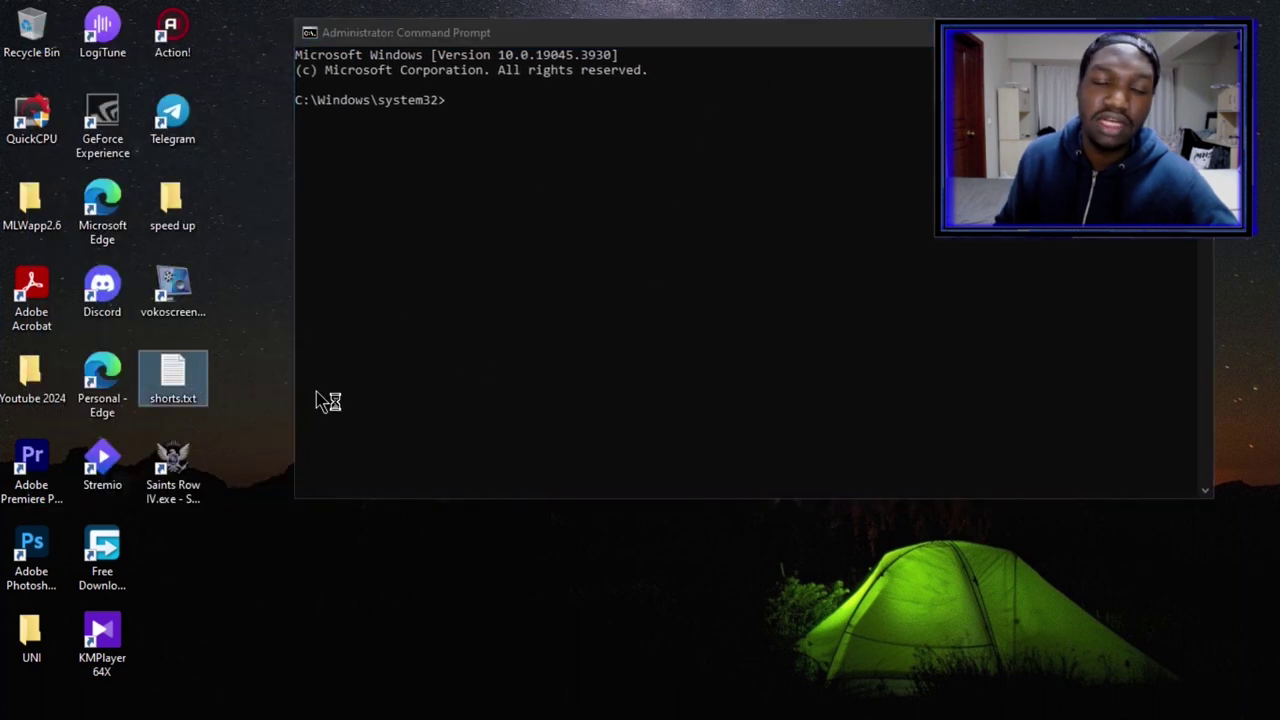
pyautogui.moveTo(254, 224); pyautogui.dragTo(160, 224)
pyautogui.rightClick(244, 226)
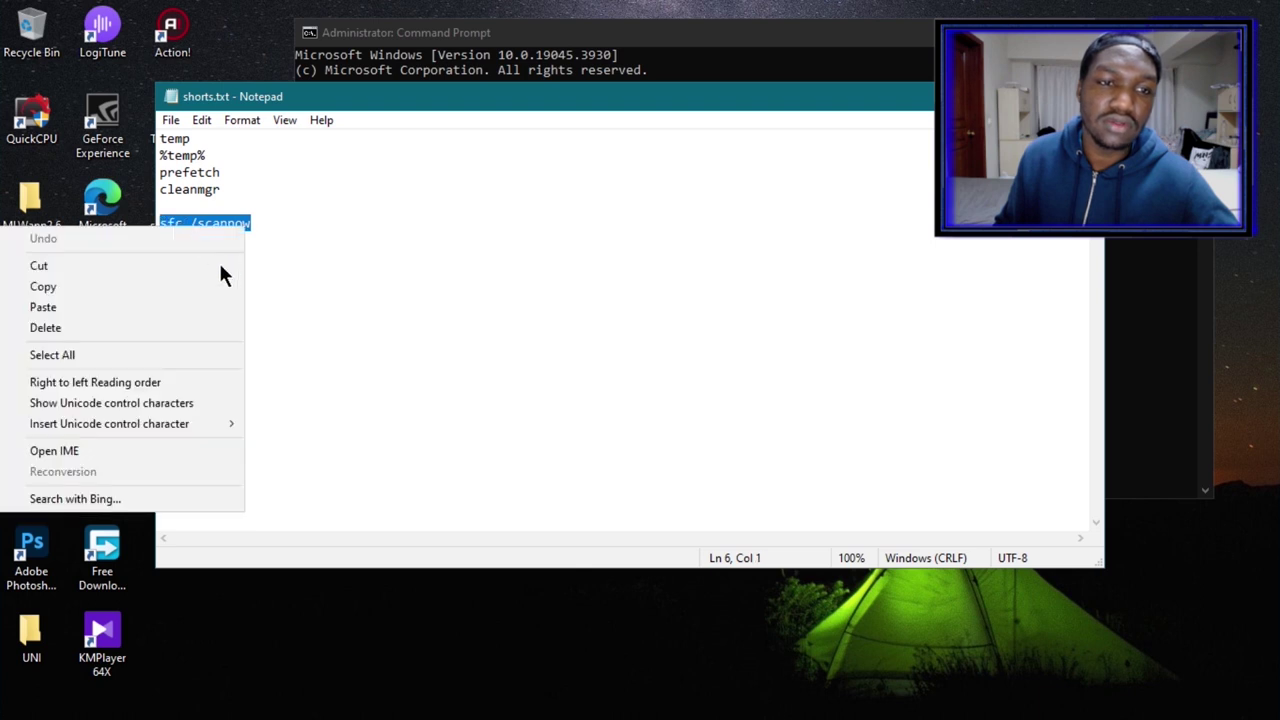
pyautogui.click(118, 280)
pyautogui.click(1080, 96)
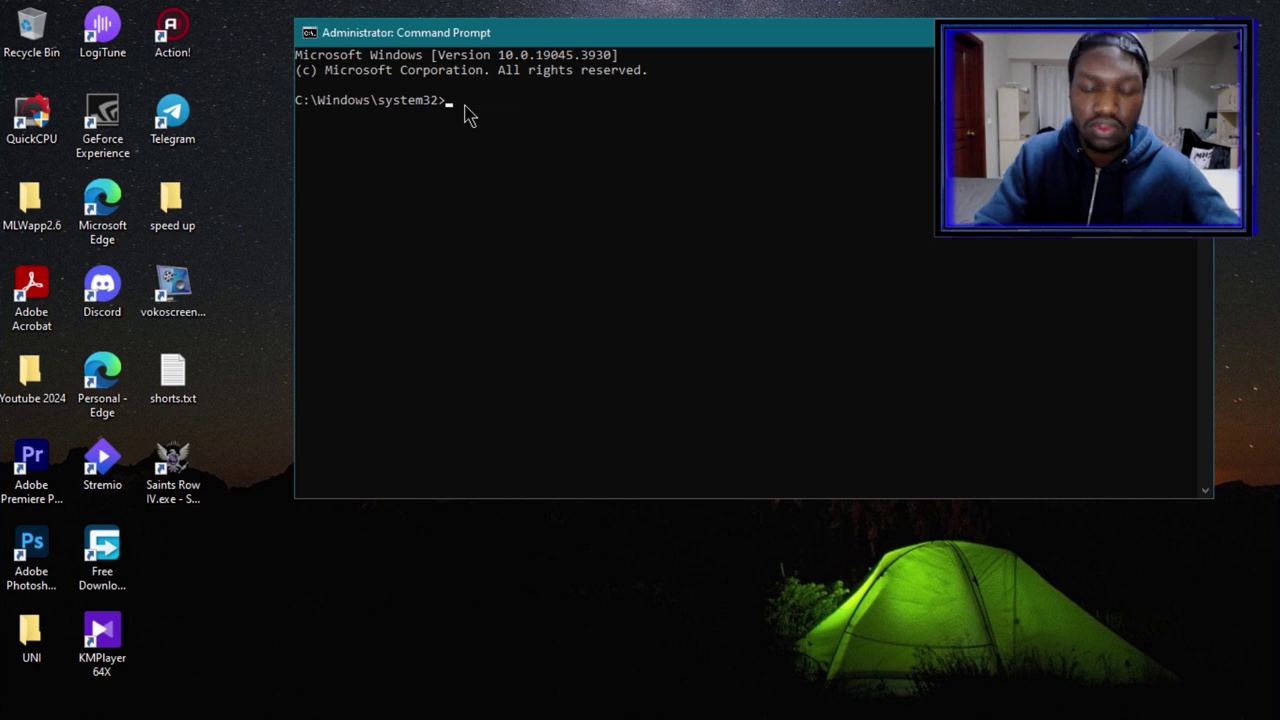
pyautogui.hotkey('ctrl', 'v')
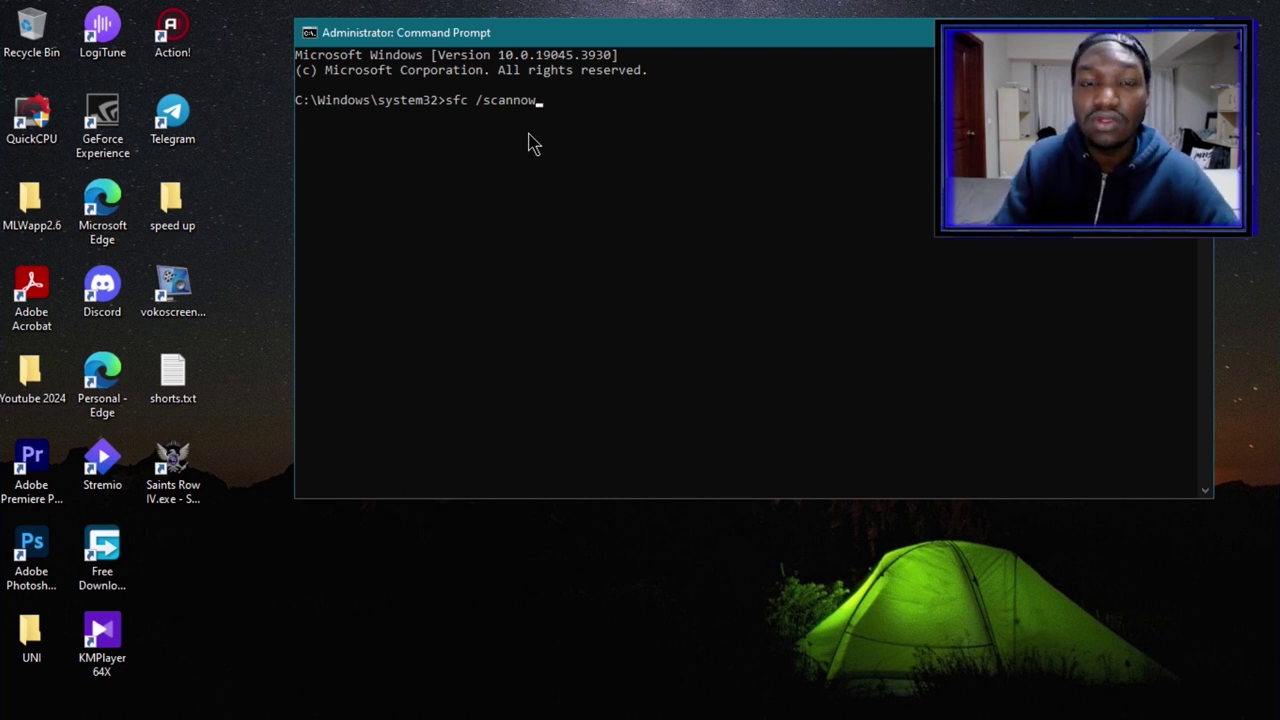
pyautogui.press('Return')
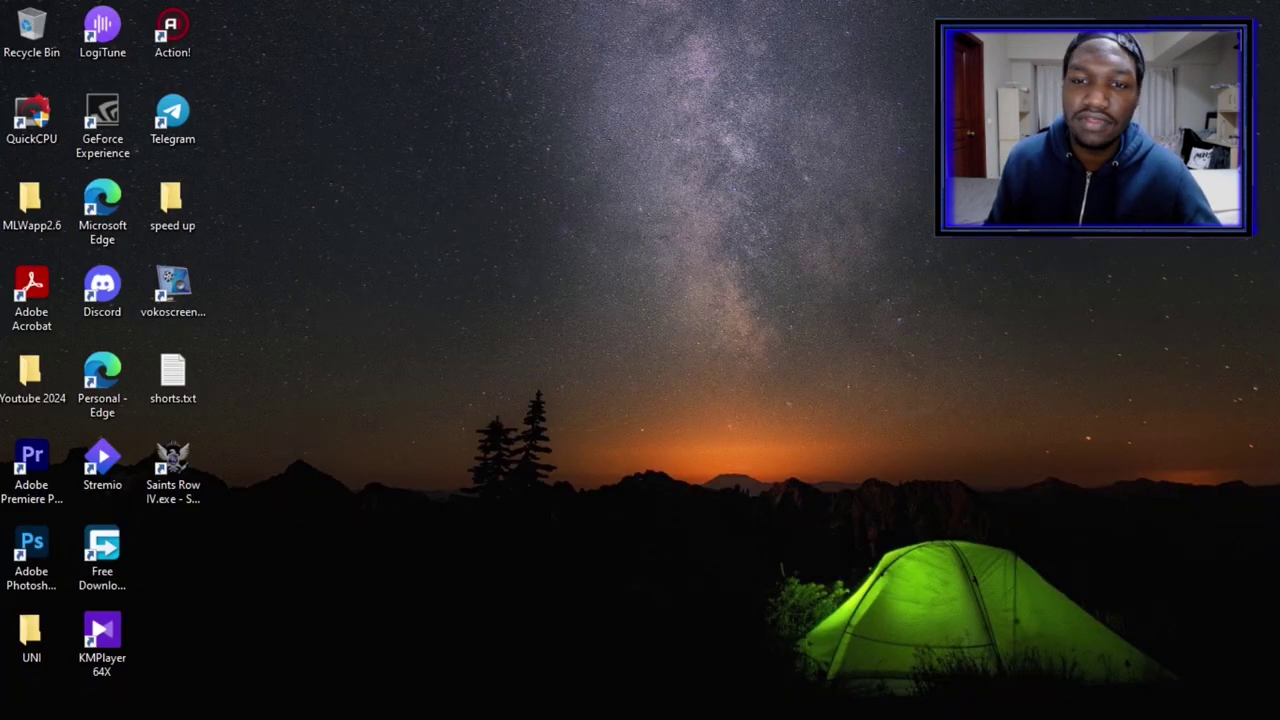
pyautogui.rightClick(633, 195)
pyautogui.click(633, 185)
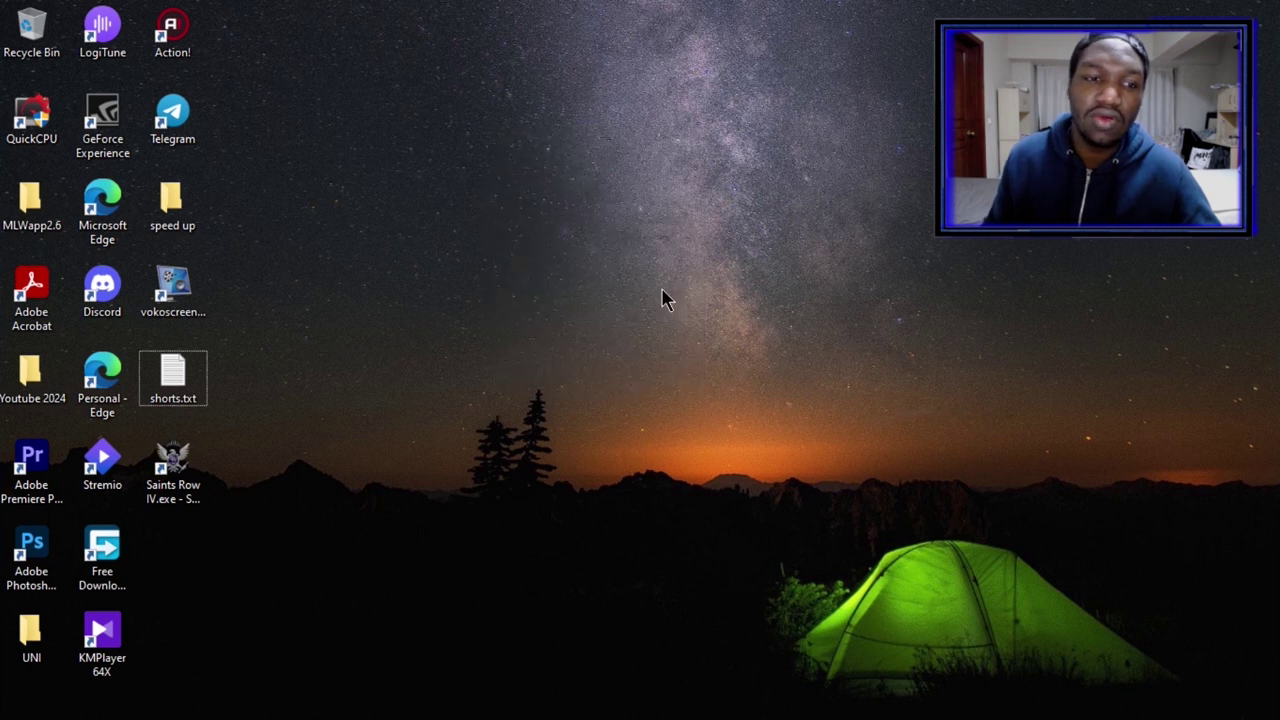